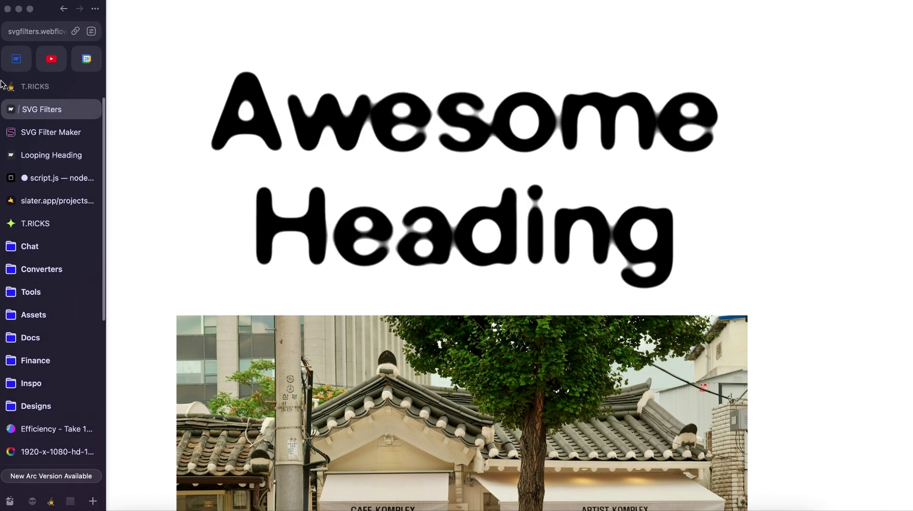
Switch from the Awesome Heading demo to the SVG Filter Maker tab in Arc's sidebar.
click(43, 132)
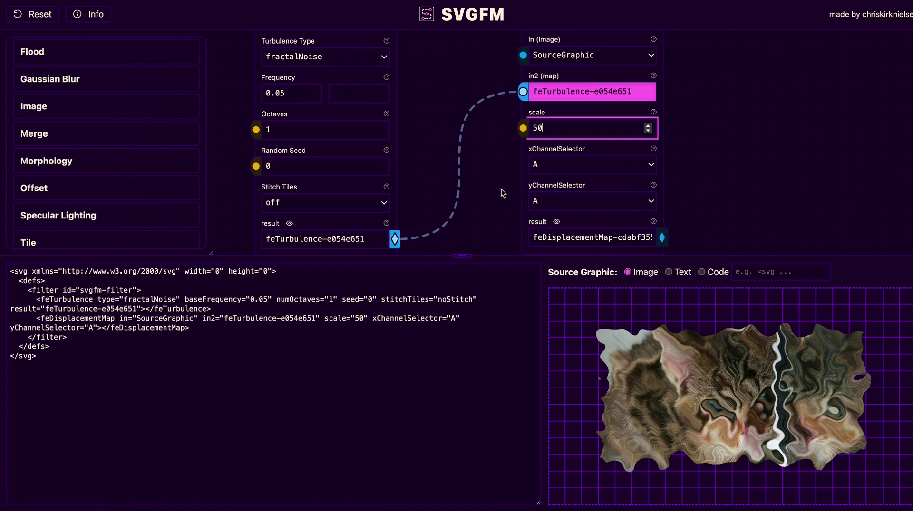
Set the scale to 10, reset the graph, and scroll the Nodes list down to Turbulence.
double_click(560, 128)
text(10)
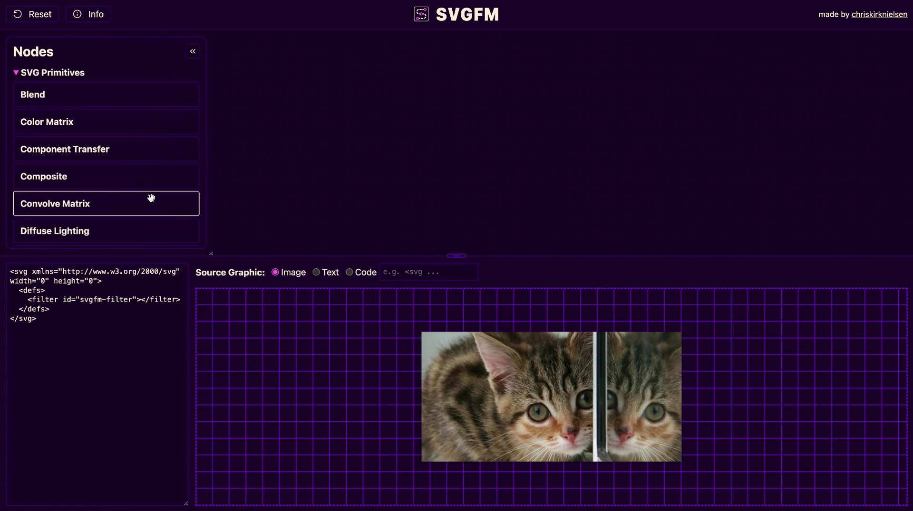
scroll(151, 198, down, 7)
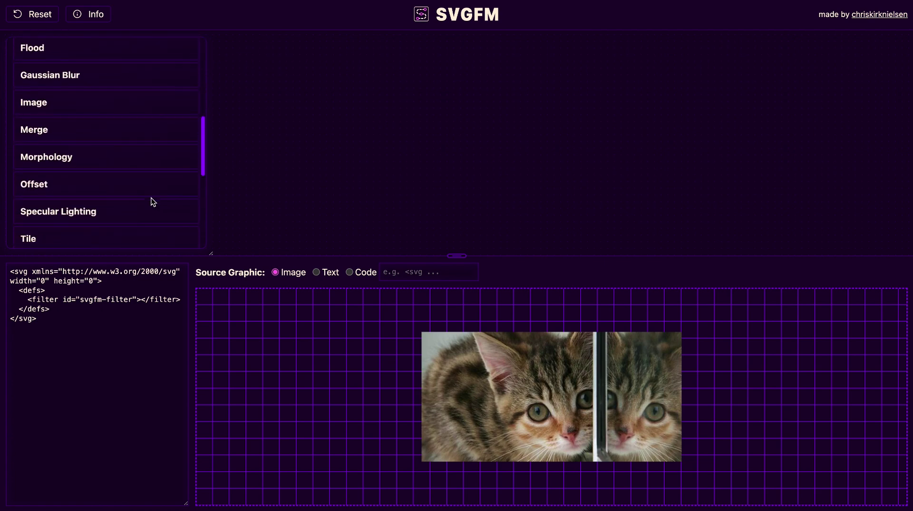
scroll(151, 199, down, 2)
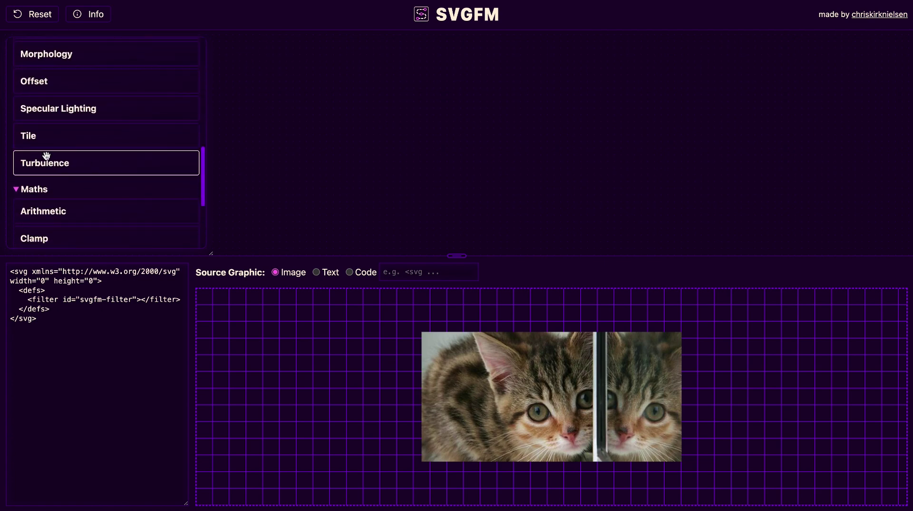
Add a Turbulence node to the canvas with type fractalNoise.
drag(38, 163, 387, 95)
click(410, 112)
click(409, 124)
click(412, 113)
click(414, 99)
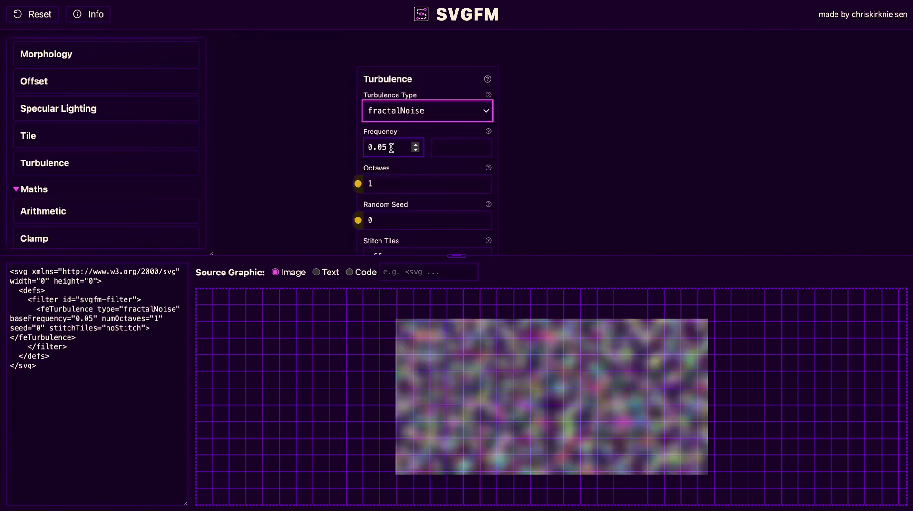
Tune the turbulence Frequency with arrow keys and set Octaves to 3.
click(391, 148)
key(Up)
key(Up)
key(Up)
key(Up)
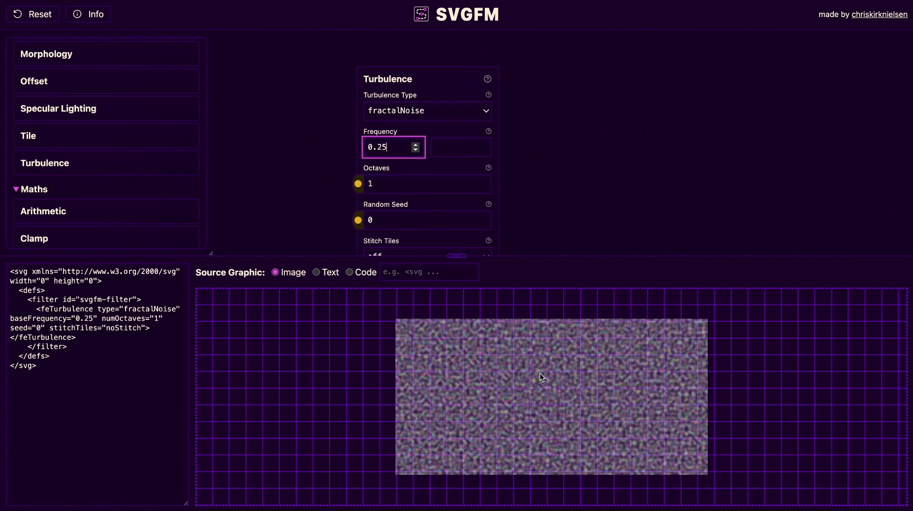
key(Down)
key(Down)
key(Down)
key(Down)
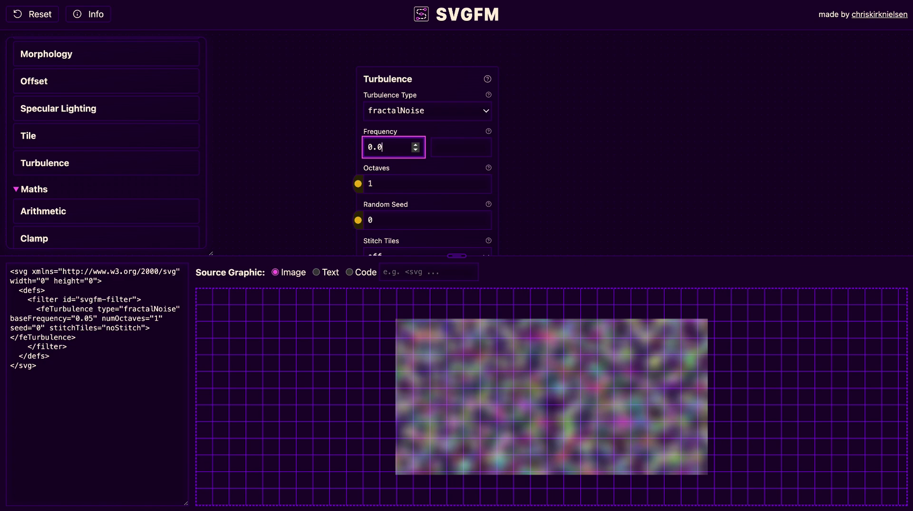
click(412, 183)
key(Up)
key(Up)
key(Up)
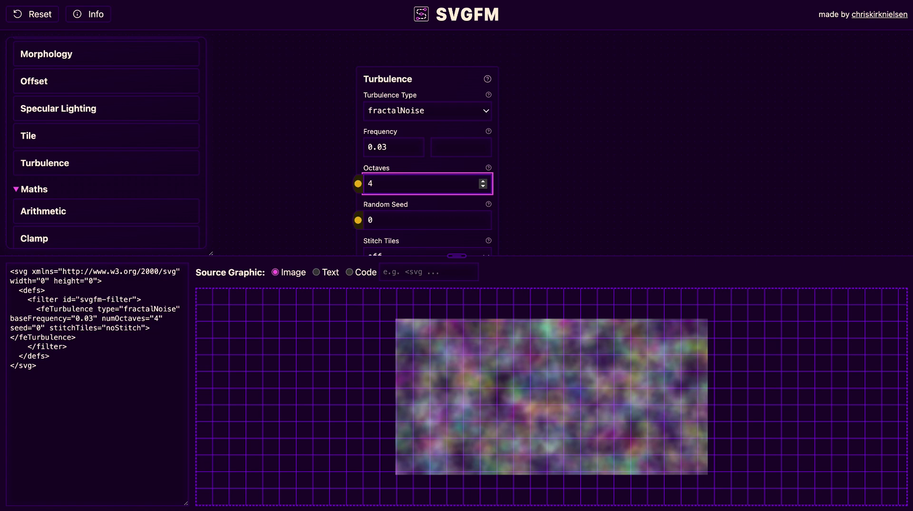
key(Down)
key(Down)
key(Down)
scroll(414, 184, down, 2)
Step the Random Seed through several values and settle on 5.
click(407, 175)
key(Down)
key(Down)
key(Down)
scroll(393, 166, down, 1)
key(Up)
key(Up)
key(Up)
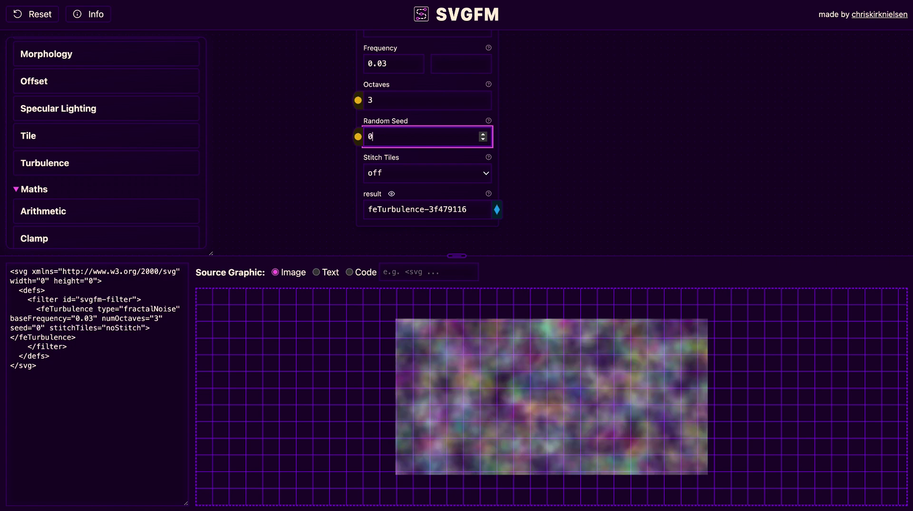
key(Up)
key(Up)
key(Up)
key(Up)
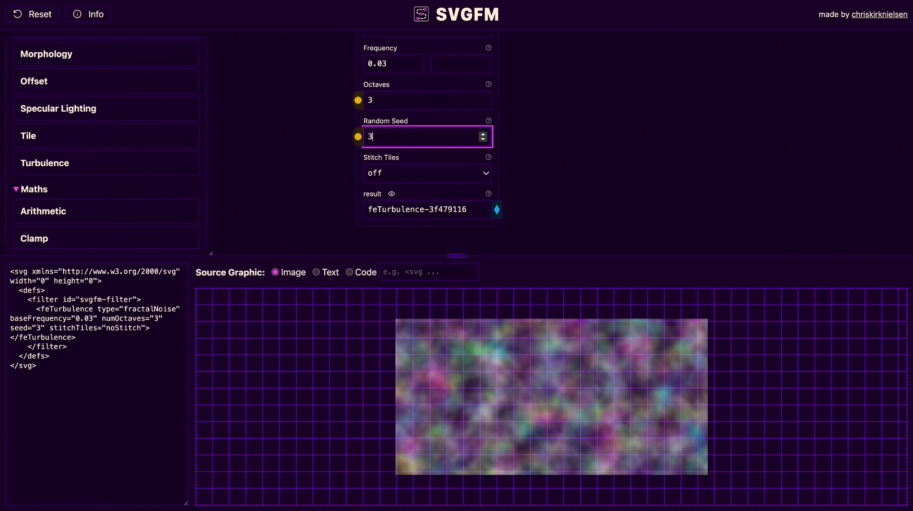
key(Up)
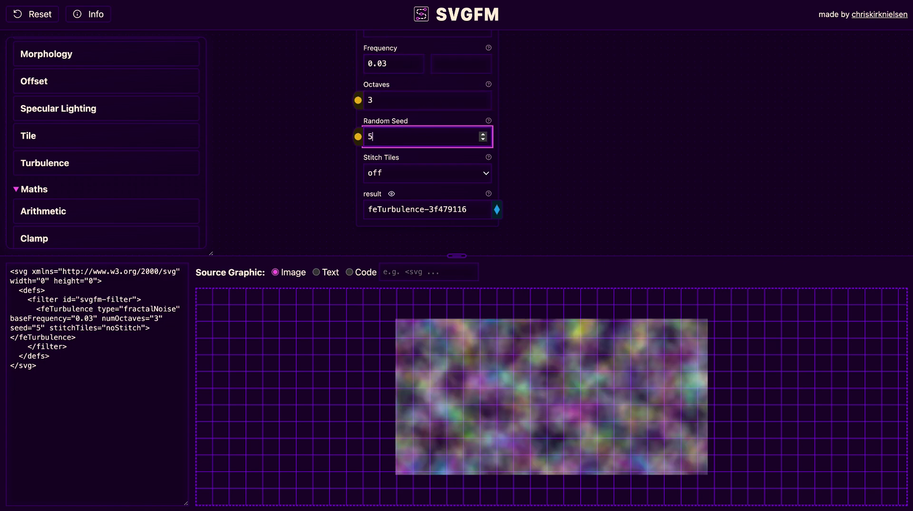
key(Down)
key(Down)
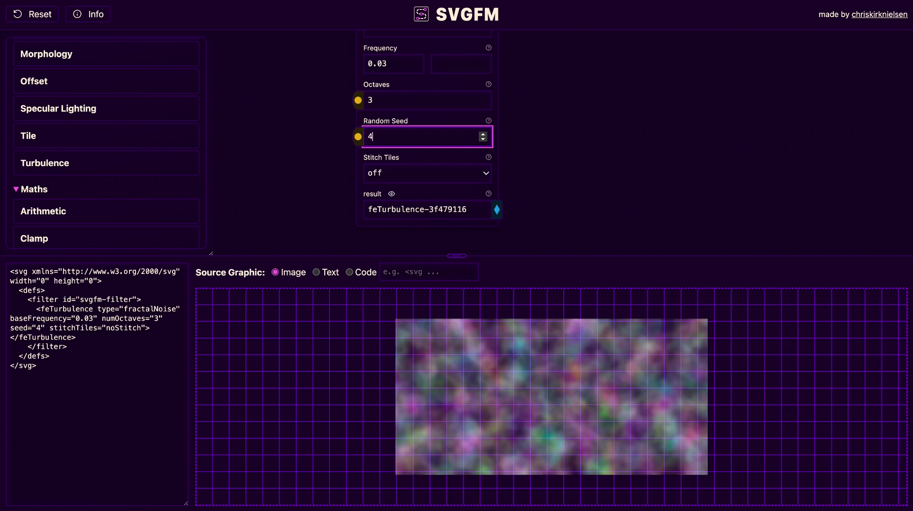
key(Down)
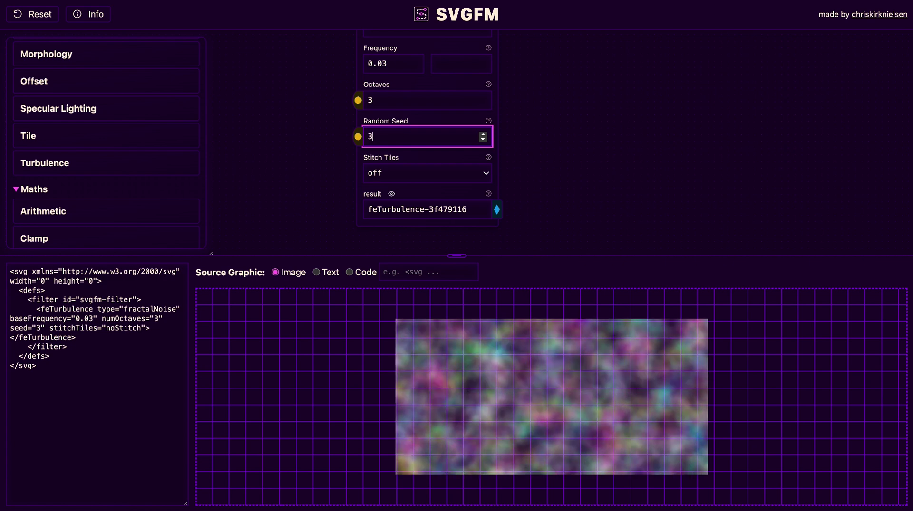
scroll(399, 119, up, 1)
key(Up)
key(Up)
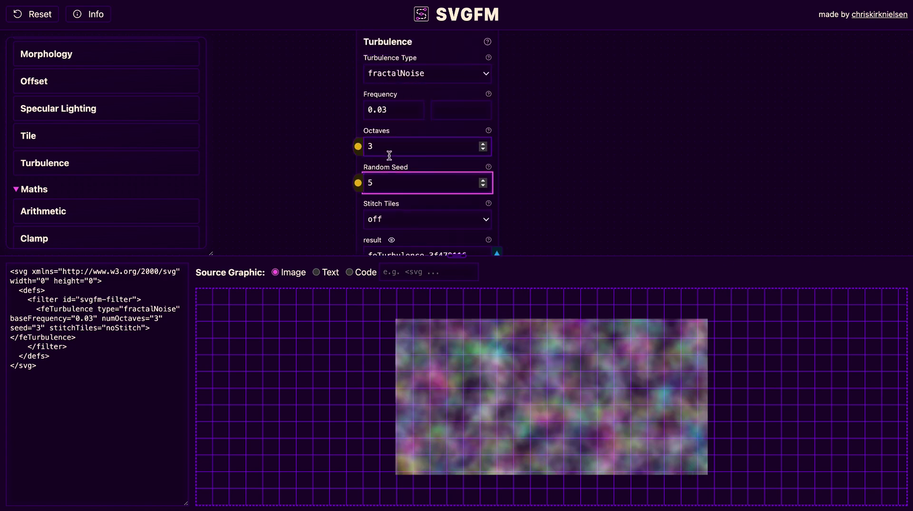
scroll(406, 142, up, 1)
click(395, 125)
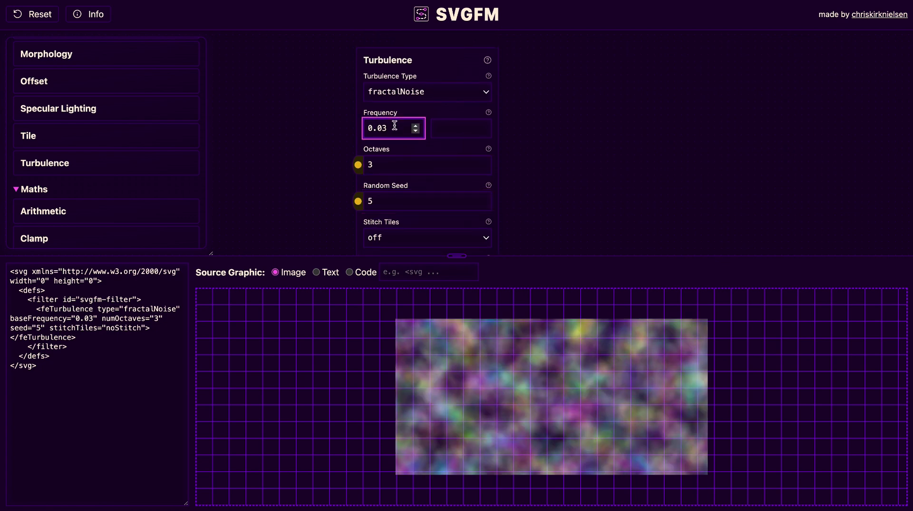
Enter 0.05 for both the horizontal and vertical turbulence base frequency.
click(454, 127)
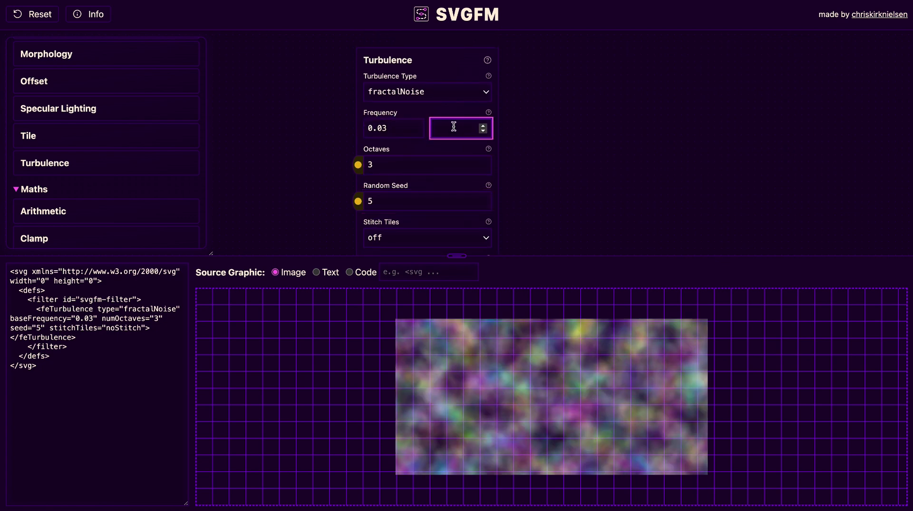
text(1)
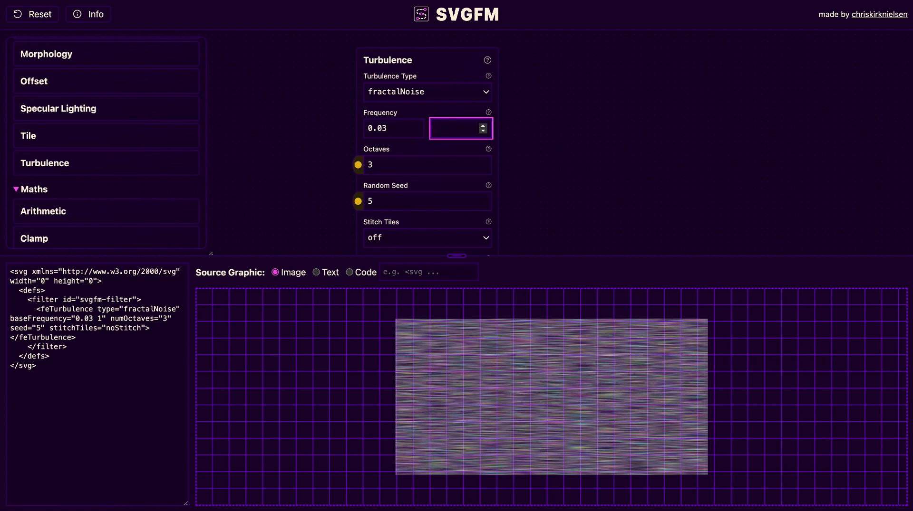
click(388, 129)
key(BackSpace)
key(BackSpace)
text(15)
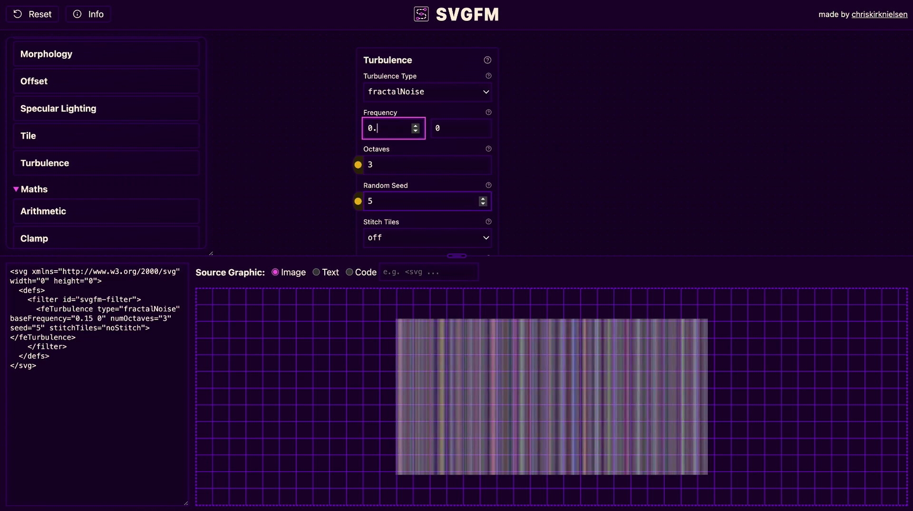
click(459, 133)
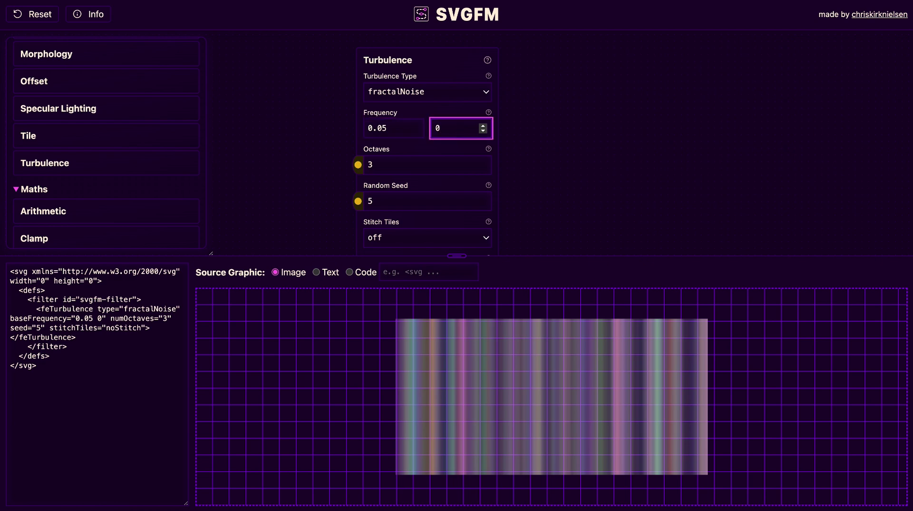
text(0.05)
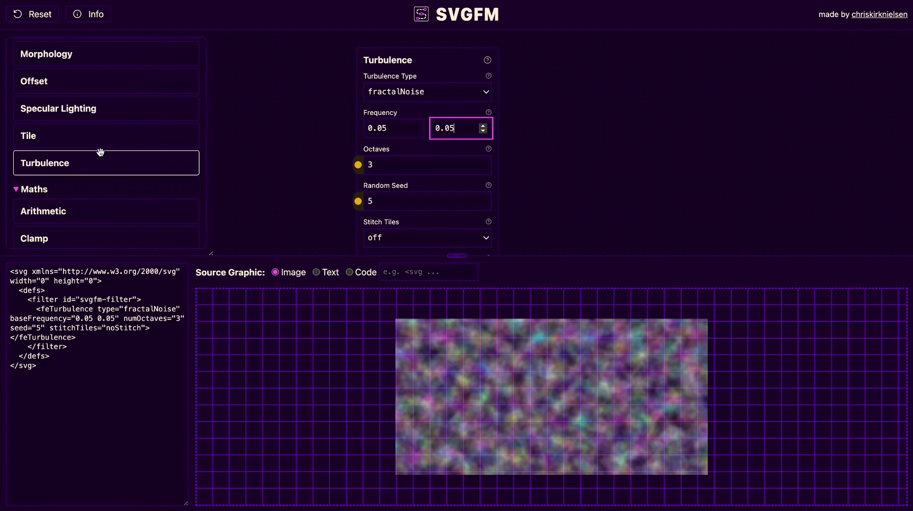
scroll(108, 161, up, 4)
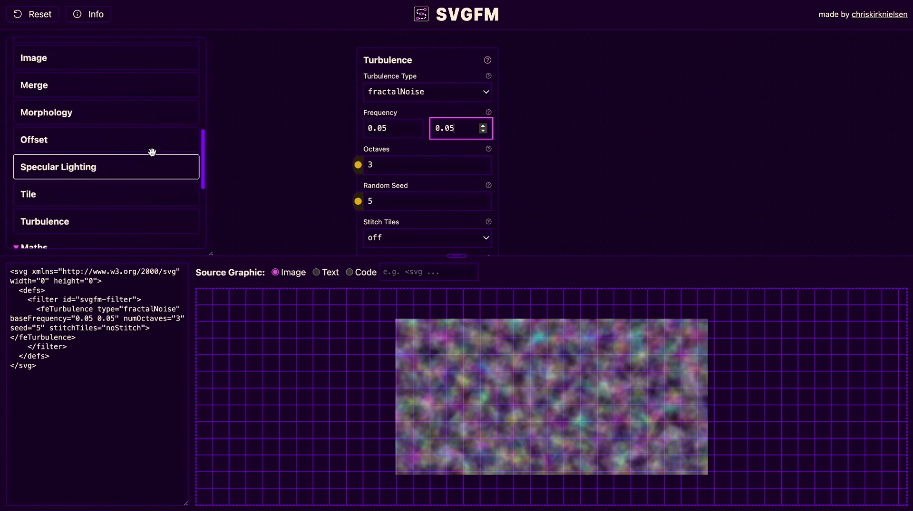
scroll(152, 150, up, 2)
scroll(152, 151, down, 3)
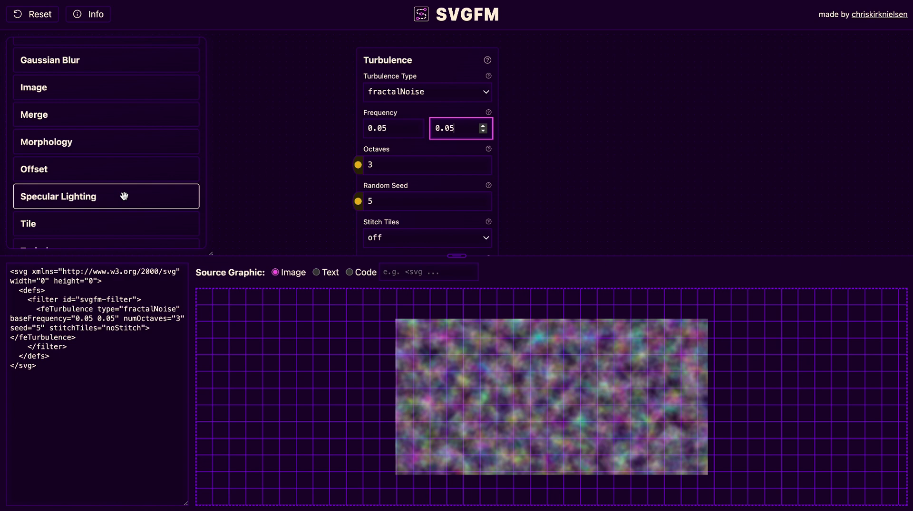
scroll(124, 195, down, 1)
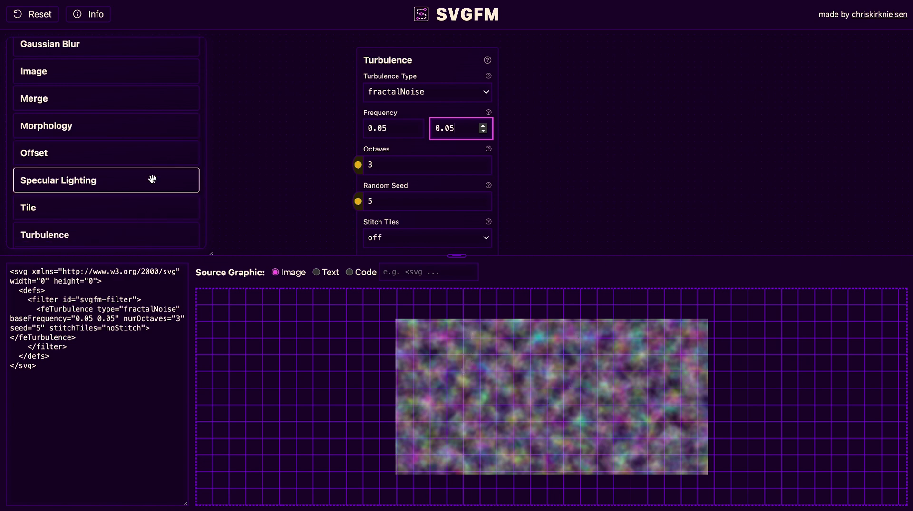
scroll(151, 179, down, 2)
scroll(143, 163, up, 2)
scroll(143, 163, up, 5)
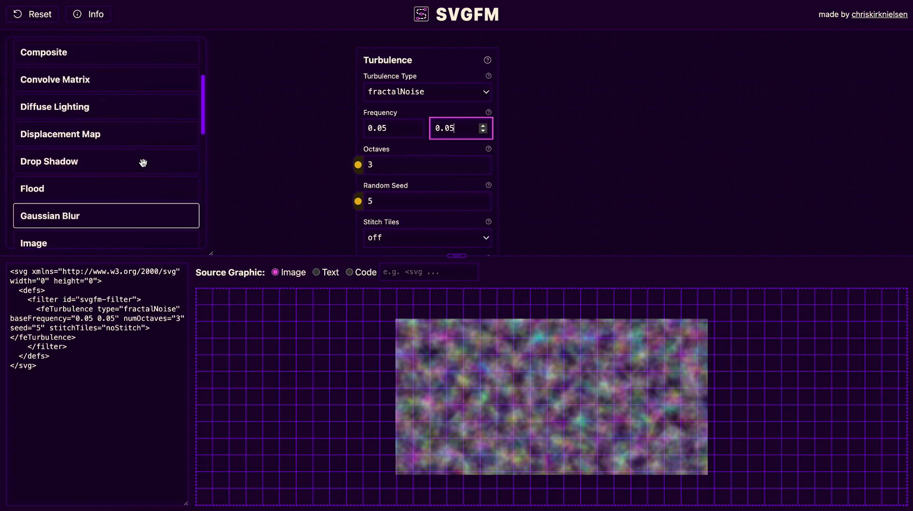
scroll(143, 163, up, 1)
Add a Displacement Map node to the canvas beside the Turbulence node.
click(45, 144)
drag(44, 145, 624, 61)
scroll(561, 137, down, 1)
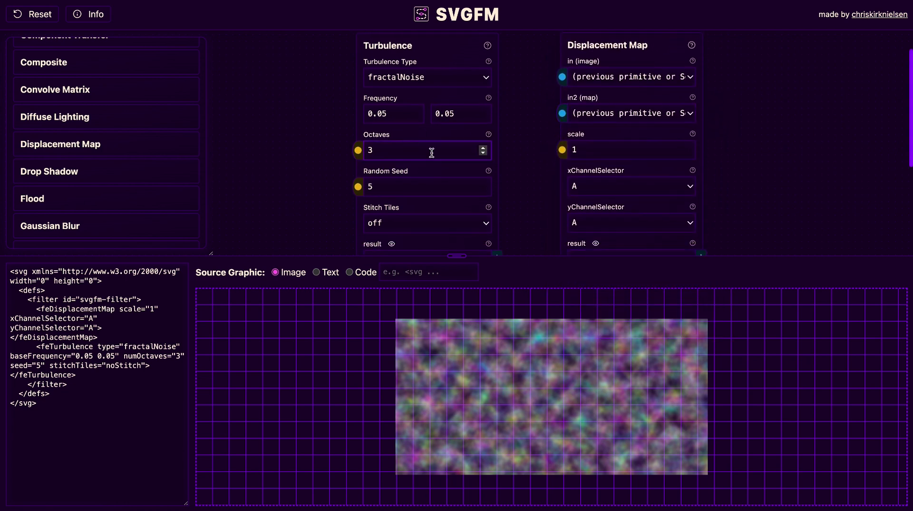
scroll(483, 147, down, 2)
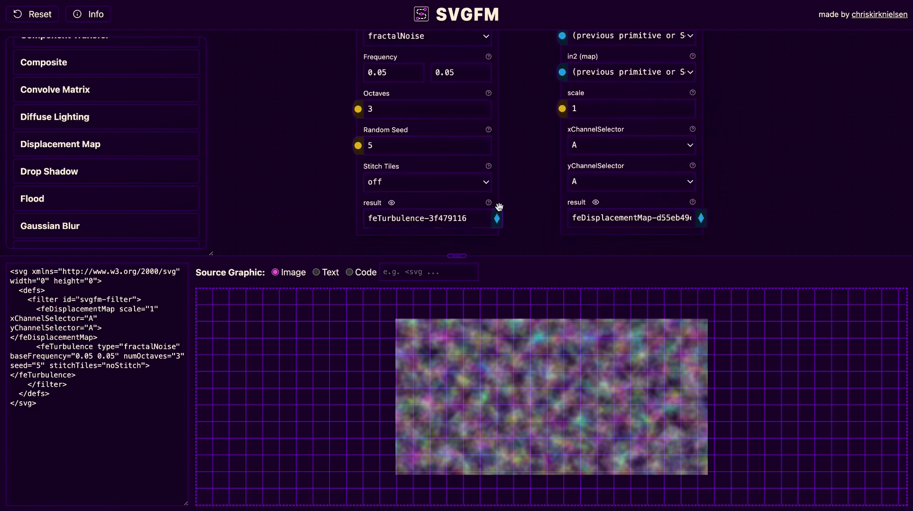
Connect the Turbulence result to the Displacement Map's in2 map input.
drag(471, 218, 369, 218)
click(387, 218)
scroll(519, 204, up, 1)
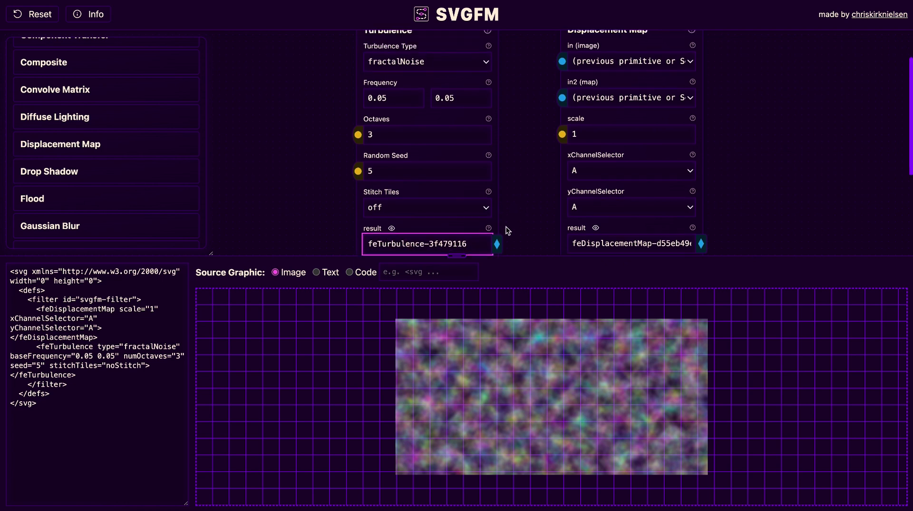
drag(497, 244, 562, 98)
scroll(593, 111, up, 1)
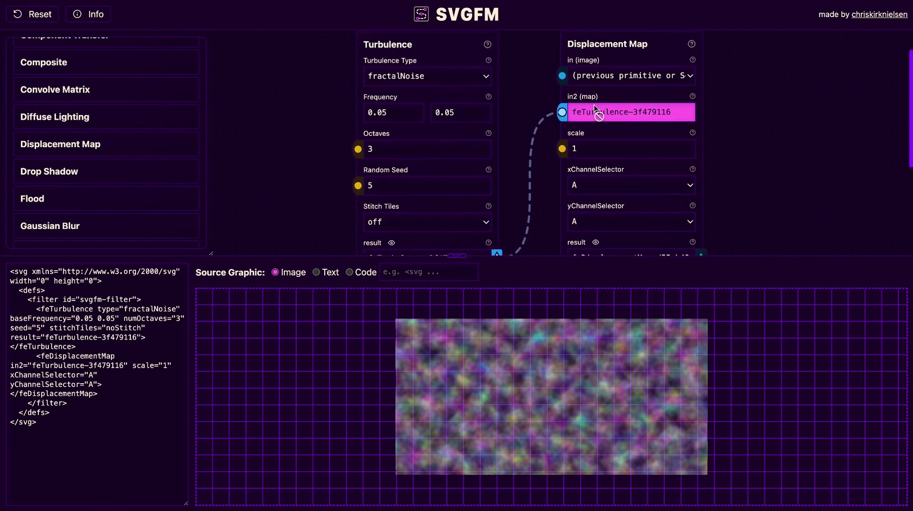
click(626, 74)
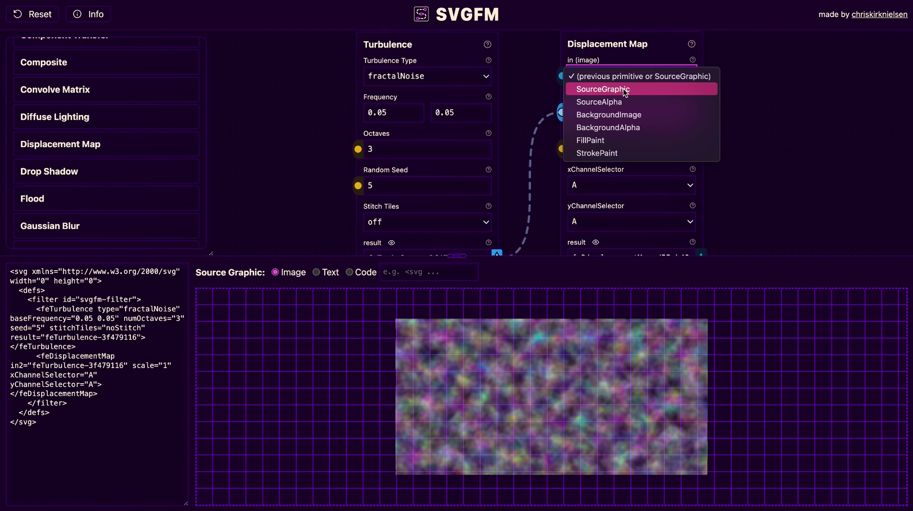
Use SourceGraphic as the displacement input and raise the scale to 37.
click(623, 90)
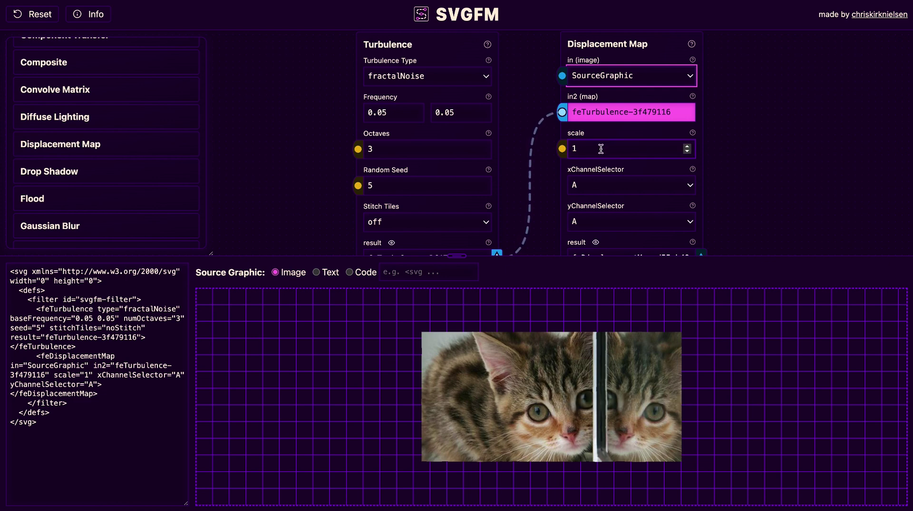
click(583, 152)
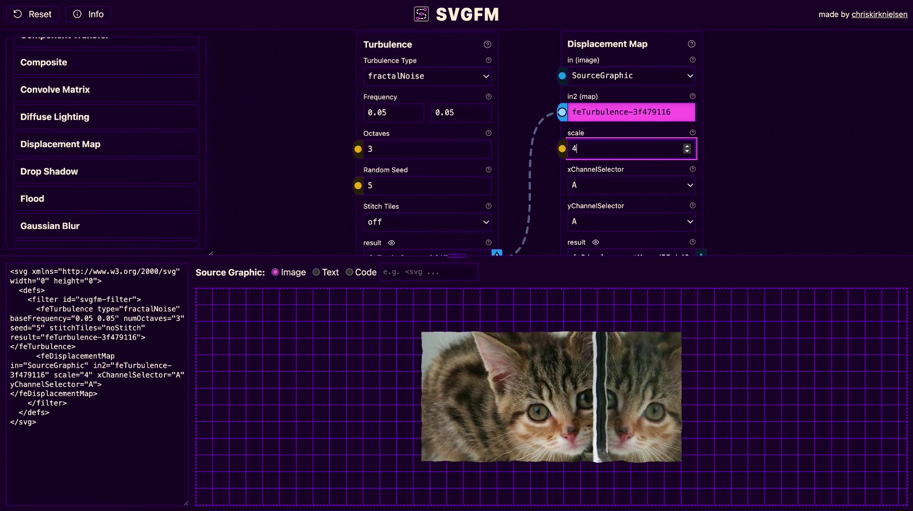
key(Up)
key(Up)
key(Up)
key(Up)
key(Up)
key(Up)
key(Up)
key(Up)
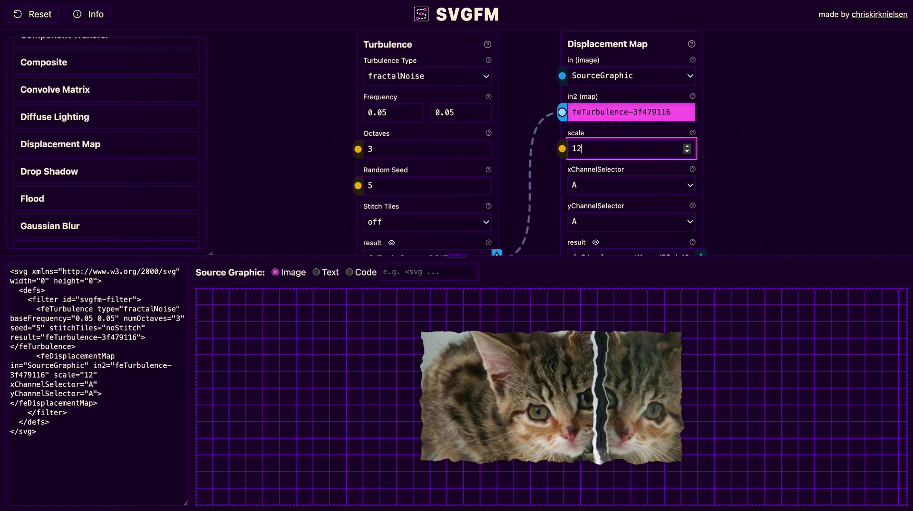
key(Up)
key(Up)
key(Up)
key(Up)
key(Up)
key(Up)
key(Up)
key(Up)
key(Up)
key(Up)
key(Up)
key(Up)
key(Up)
key(Up)
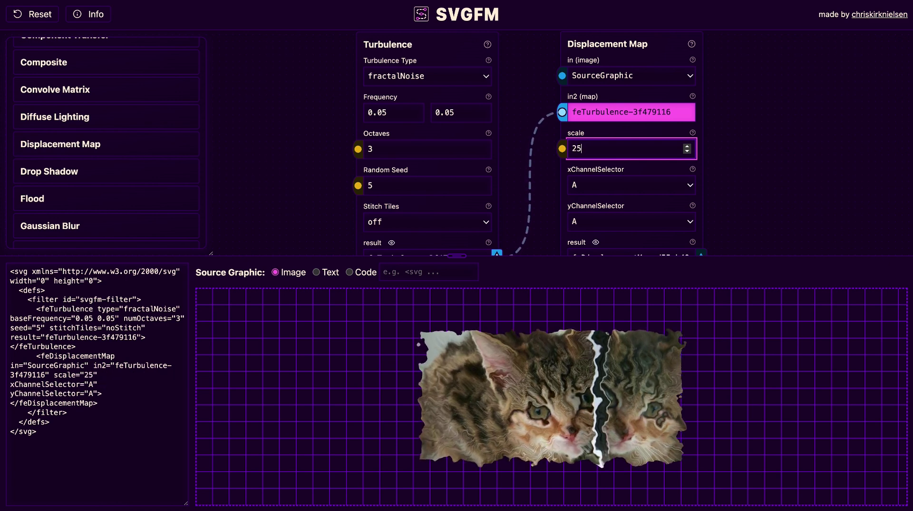
key(Up)
key(Up)
key(Up)
key(Up)
key(Up)
key(Up)
key(Up)
key(Up)
key(Up)
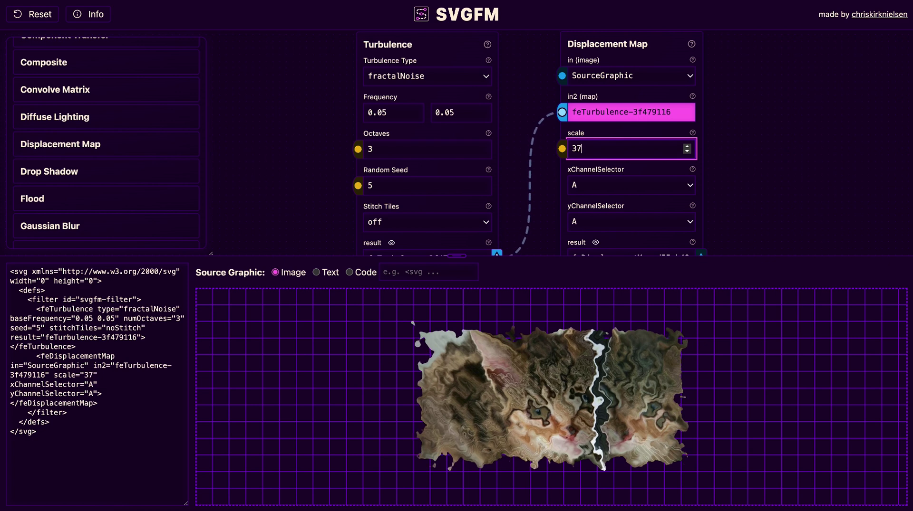
Set xChannelSelector to G and yChannelSelector to R.
scroll(608, 162, down, 3)
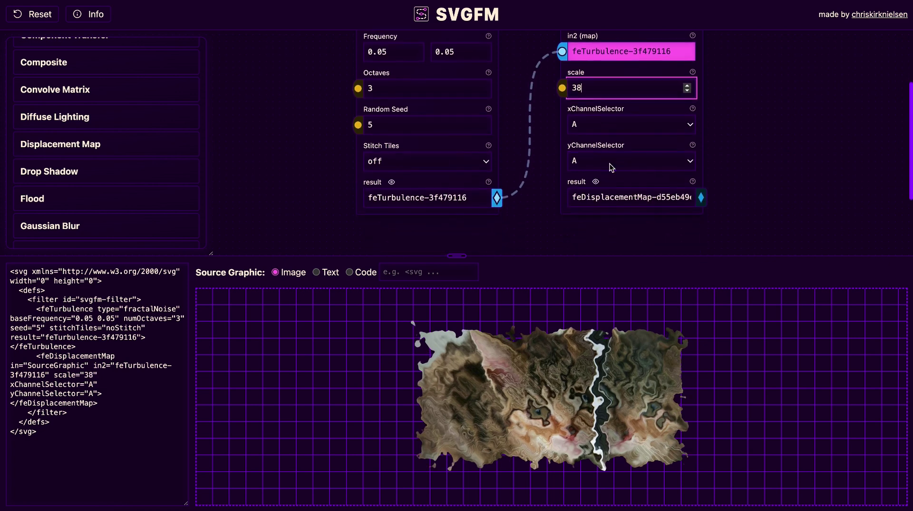
click(586, 121)
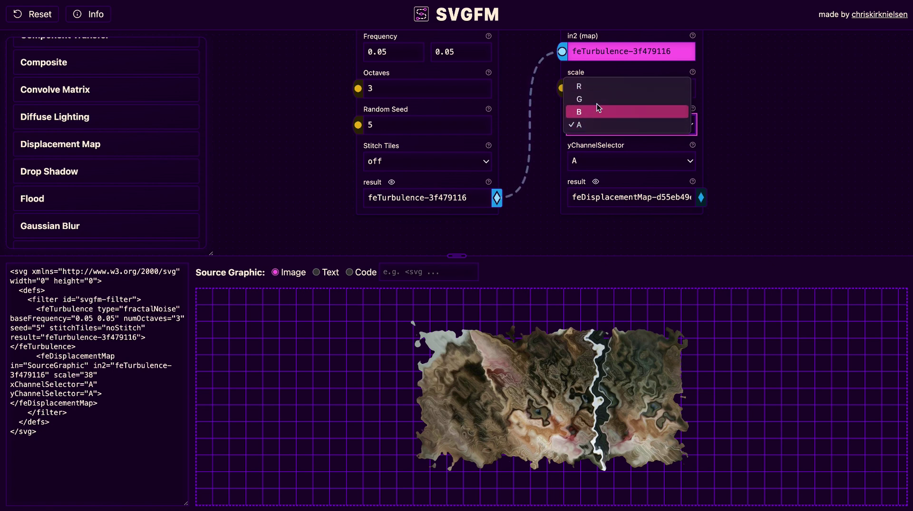
click(586, 97)
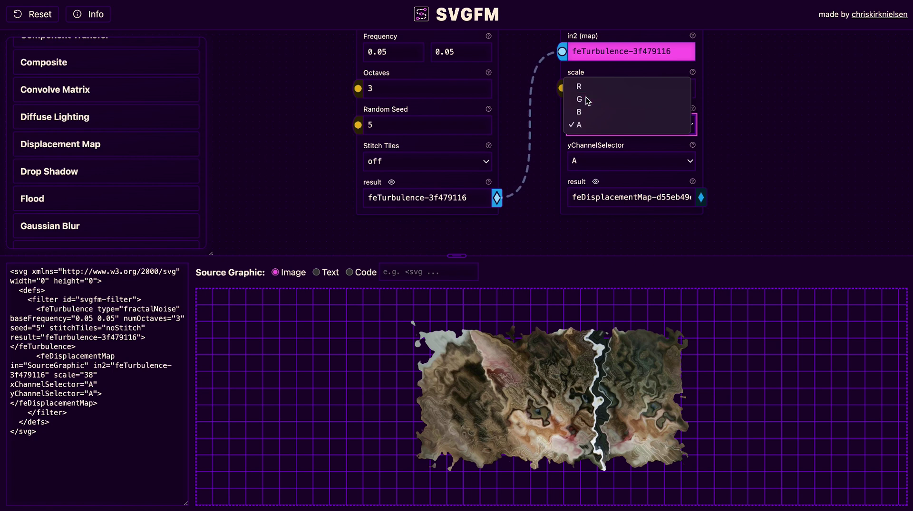
click(583, 155)
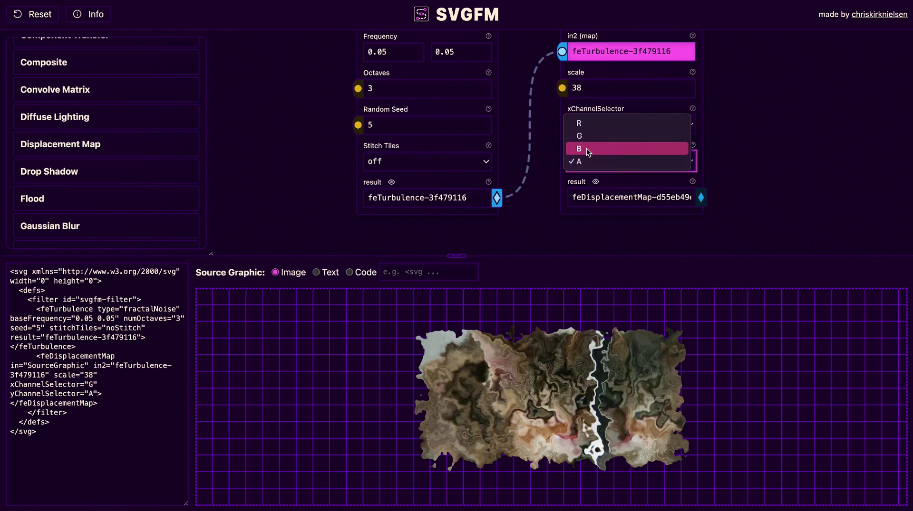
click(585, 147)
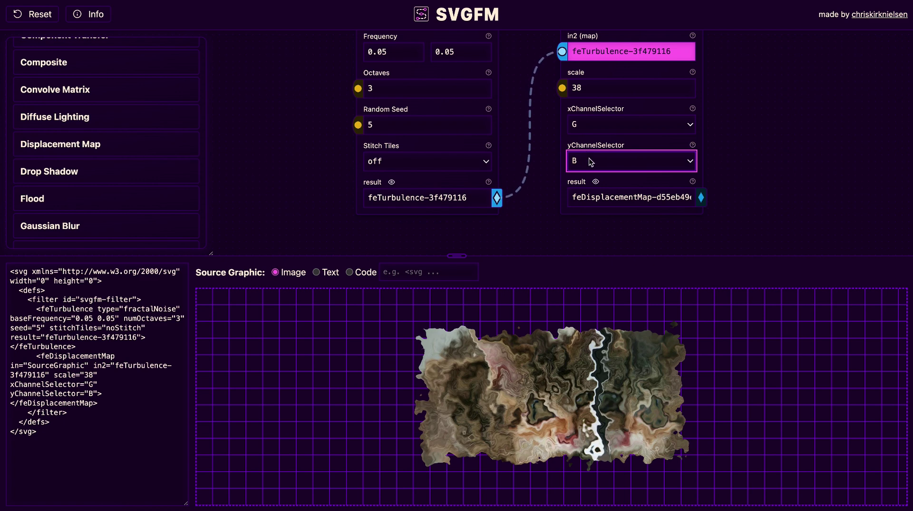
click(589, 158)
click(589, 137)
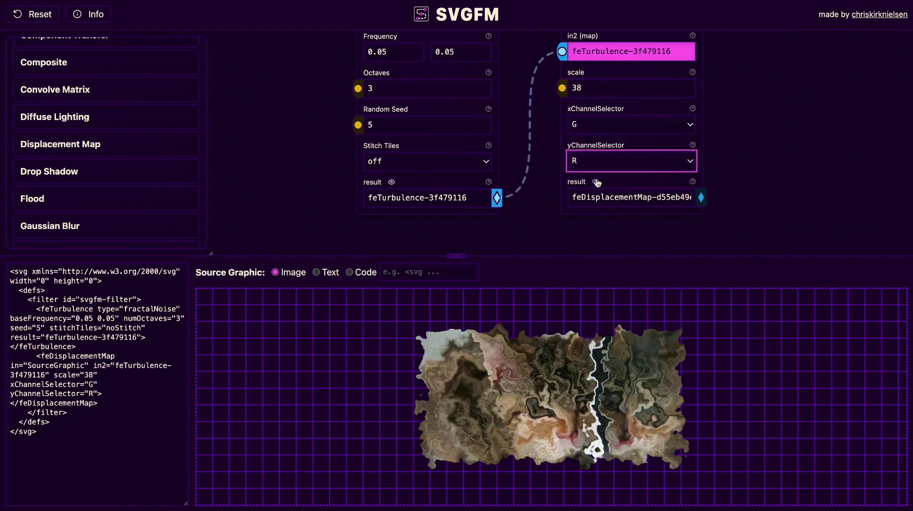
Lower the displacement scale back down through values around 30 and 17.
scroll(605, 154, up, 1)
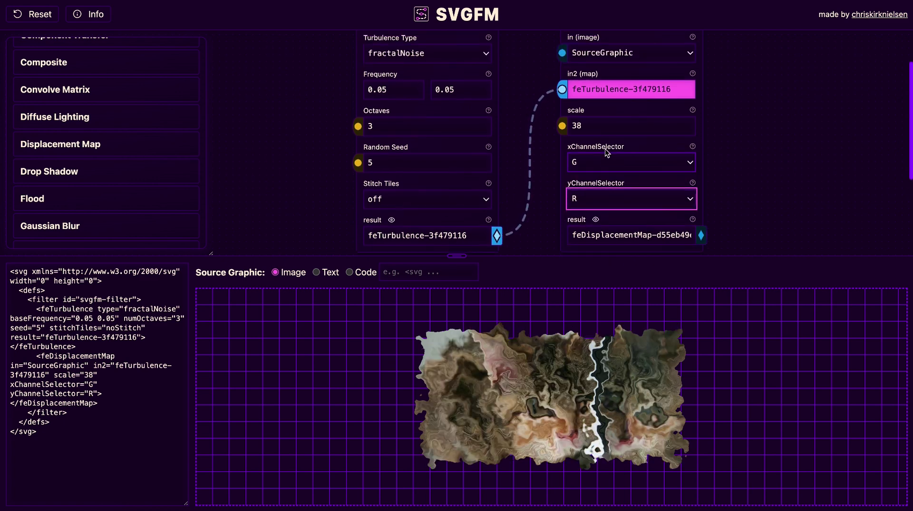
click(594, 127)
key(Down)
key(Down)
key(Down)
key(Down)
key(Down)
key(Down)
key(Down)
key(Down)
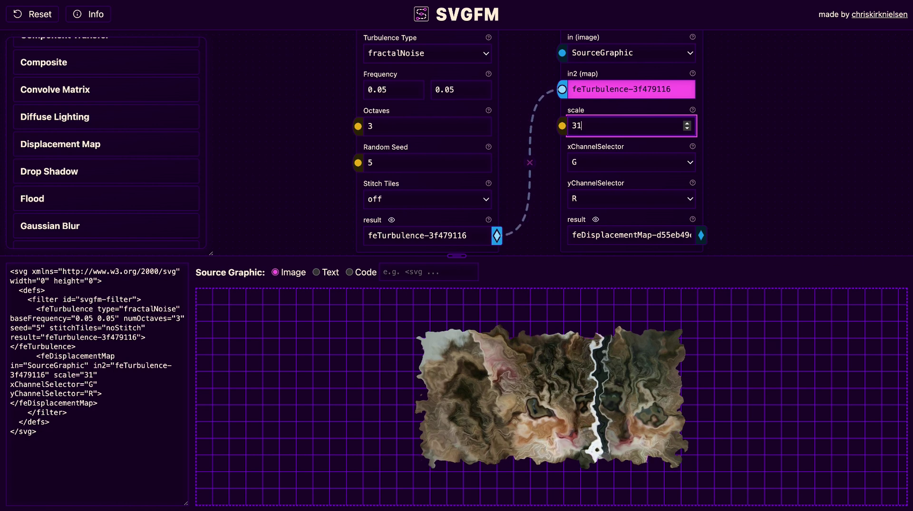
key(Down)
key(Down)
key(Down)
key(Down)
key(Down)
key(Down)
key(Down)
key(Down)
key(Down)
key(Down)
key(Down)
key(Down)
key(Down)
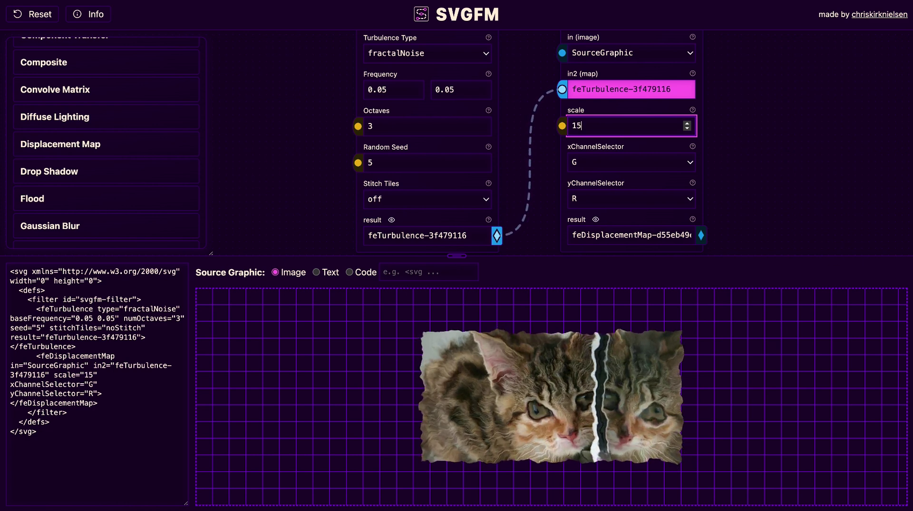
key(Up)
key(Up)
key(Up)
key(Up)
key(Up)
key(Up)
key(Up)
key(Down)
key(Down)
key(Down)
key(Down)
key(Down)
key(Down)
key(Down)
key(Down)
key(Down)
key(Down)
key(Down)
key(Down)
key(Down)
key(Down)
key(Down)
key(Down)
key(Down)
key(Down)
key(Down)
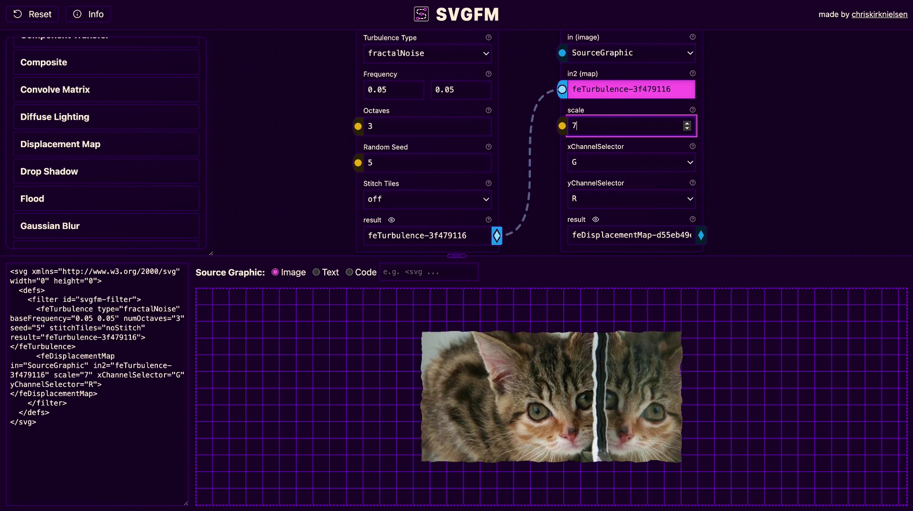
Change the vertical turbulence frequency to 0.8 and test displacement scale 30.
double_click(445, 89)
text(1)
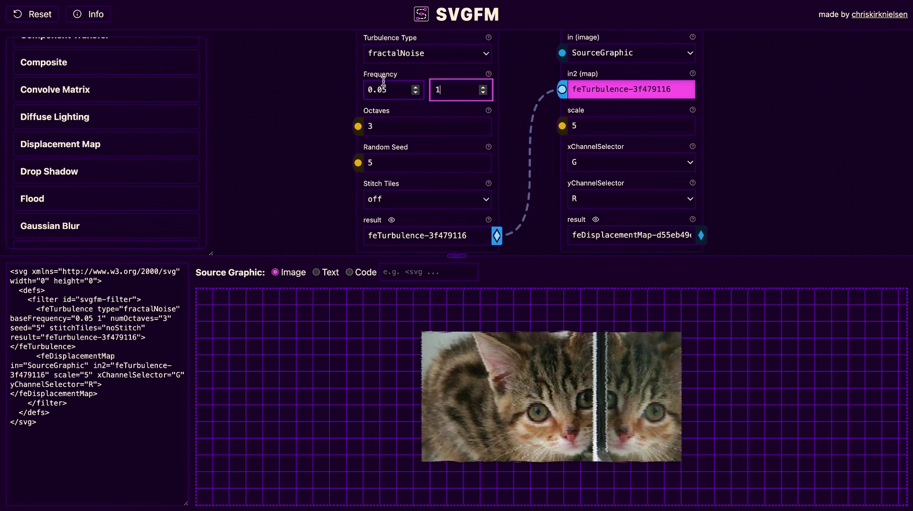
click(608, 124)
key(Up)
key(Up)
key(Up)
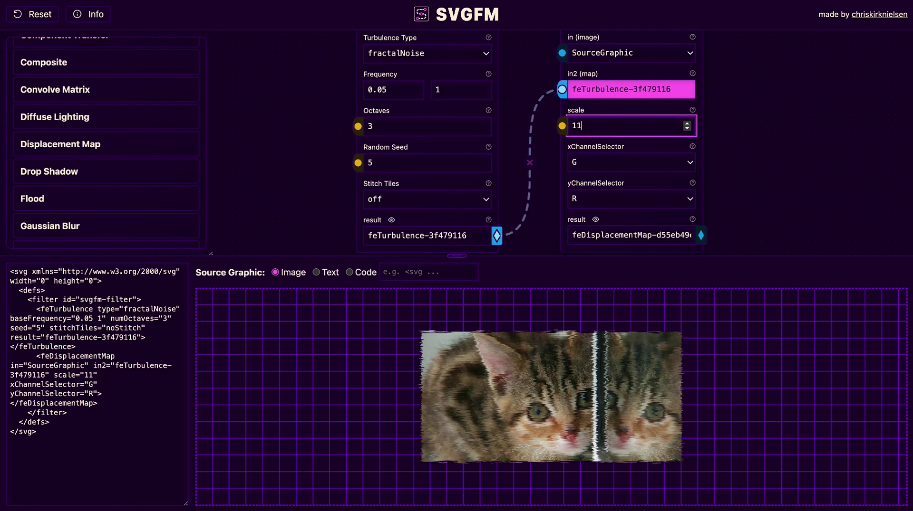
key(Up)
key(Up)
key(Up)
key(Up)
key(Up)
key(Up)
key(Up)
key(Up)
key(Up)
key(Up)
key(Up)
key(Up)
key(Up)
key(Up)
key(Up)
key(Up)
key(Up)
key(Up)
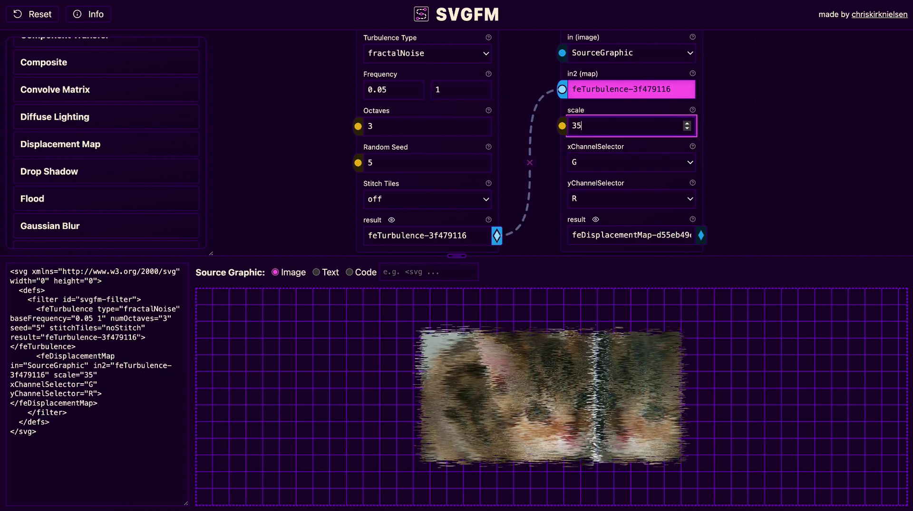
click(461, 86)
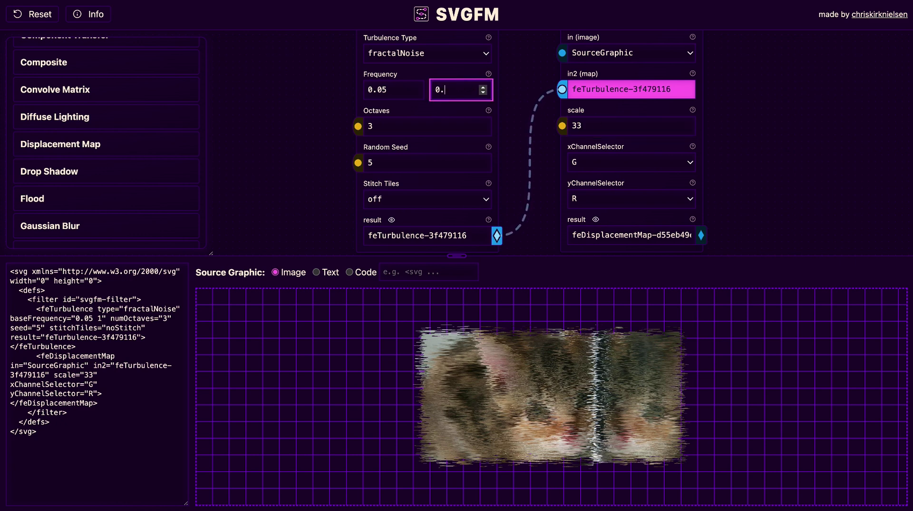
text(8)
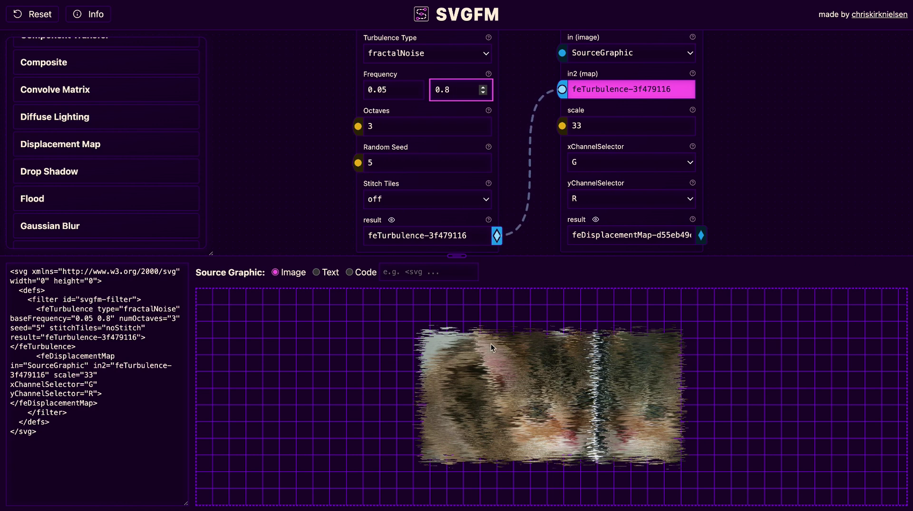
Set the displacement scale to 0 and select the generated filter code.
double_click(575, 126)
text(0)
drag(10, 272, 70, 425)
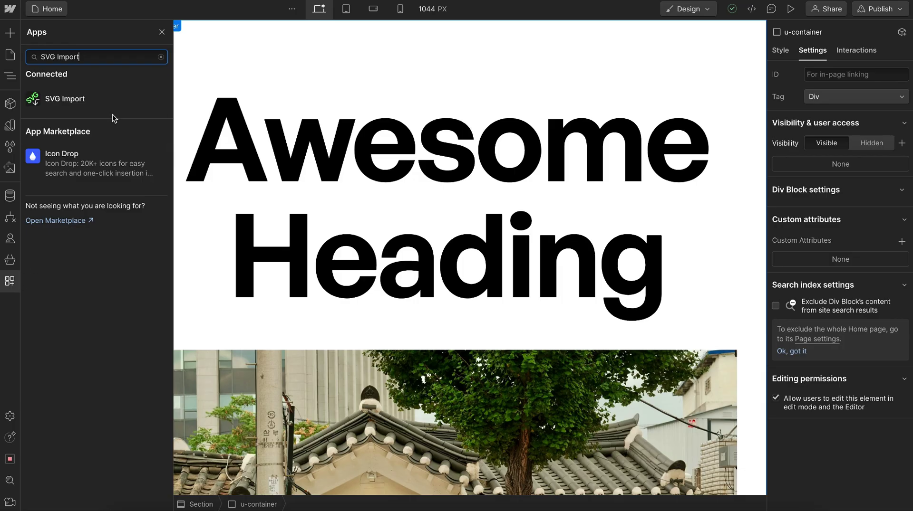
Paste the copied filter SVG into the page with the SVG Import app.
mouse_move(144, 99)
click(152, 100)
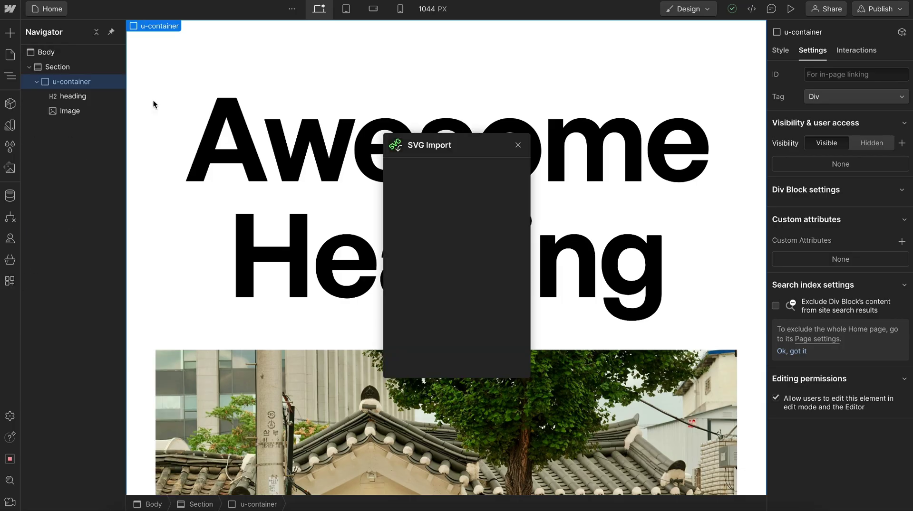
click(452, 224)
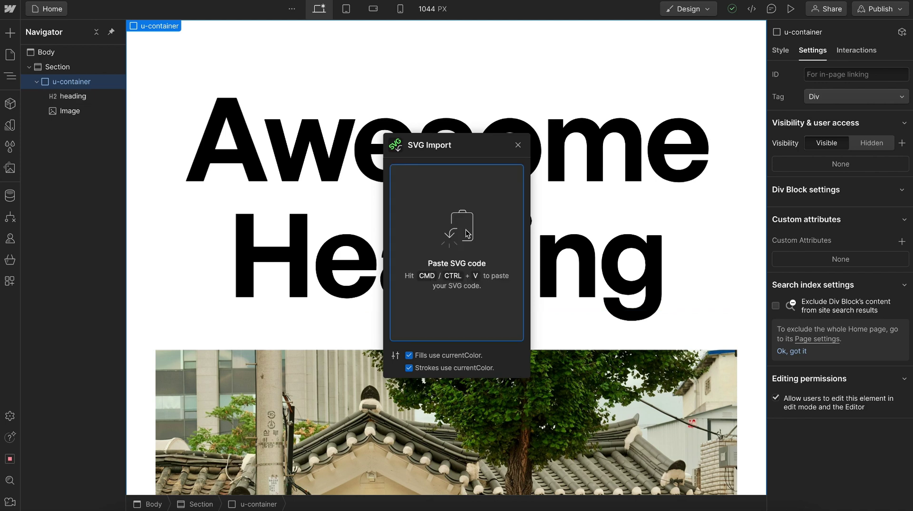
key(ctrl+v)
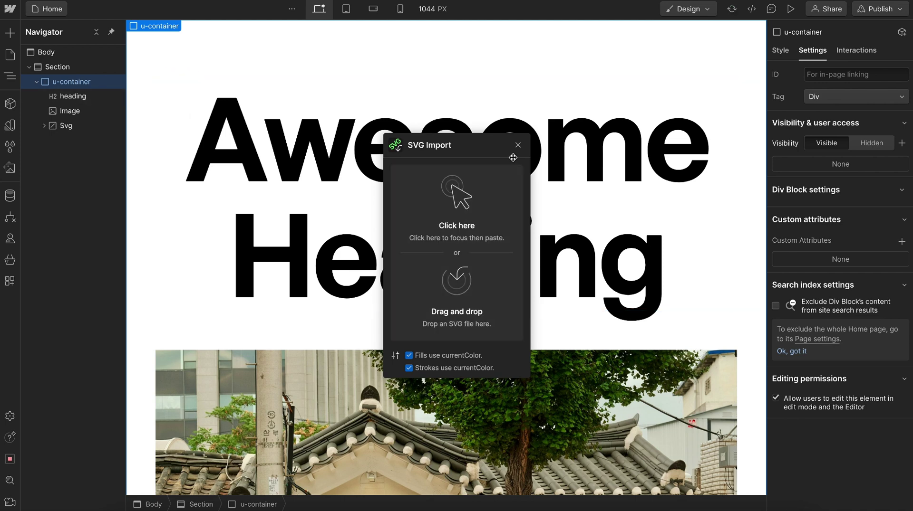
click(517, 145)
Move the Filter out of Defs directly under Svg and delete the empty Defs.
click(45, 126)
click(51, 141)
drag(85, 157, 89, 138)
click(80, 157)
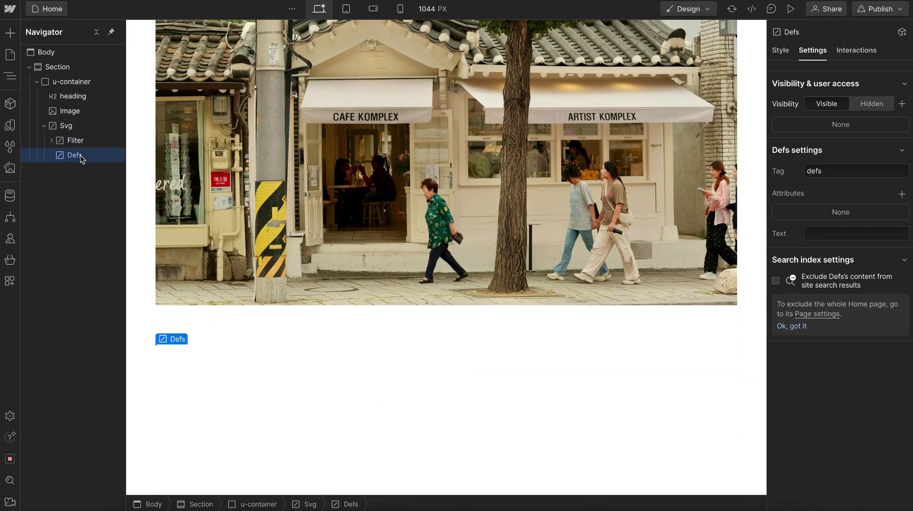
key(Delete)
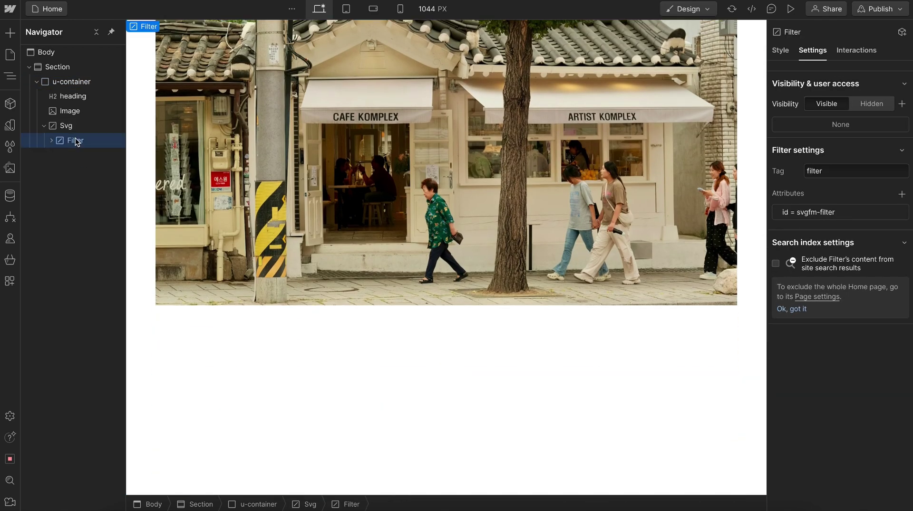
Rename the filter's id attribute from svgfm-filter to image-filter.
click(841, 213)
key(Tab)
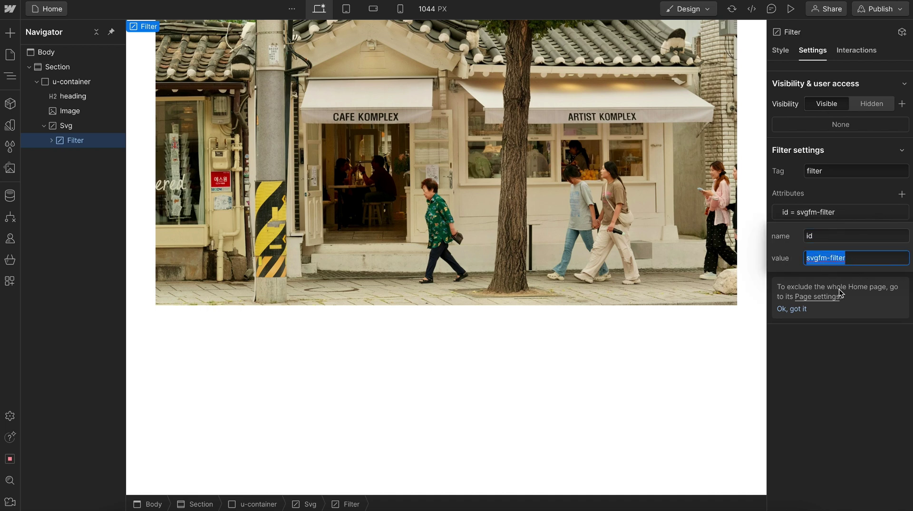
text(image)
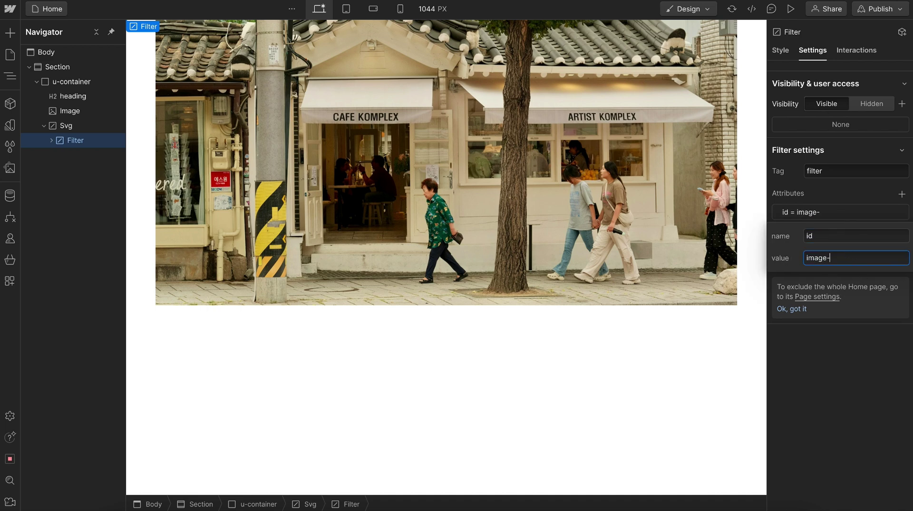
click(859, 335)
Give the Svg element the svg-filter class and set its display to None.
click(778, 51)
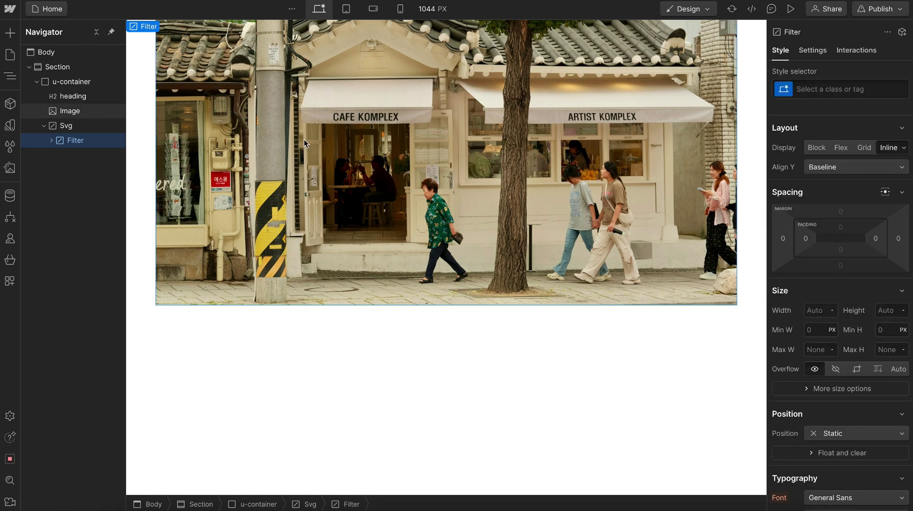
click(94, 126)
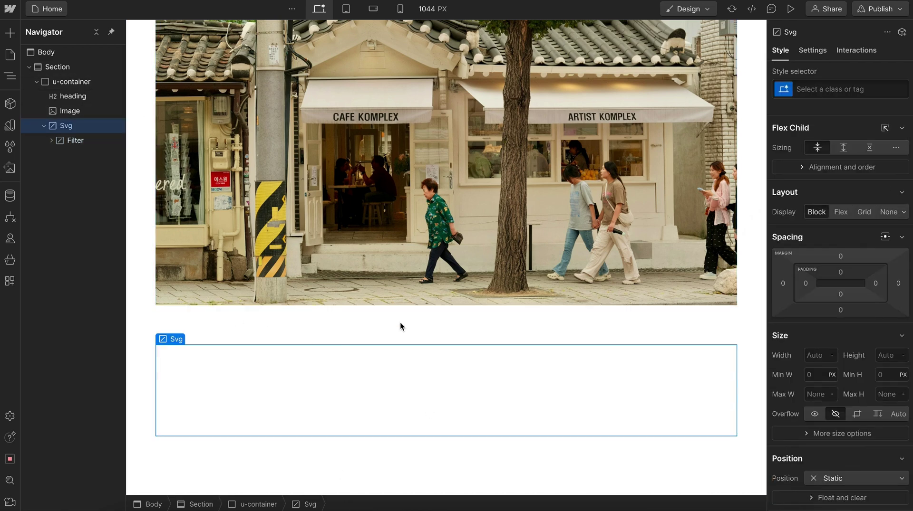
click(823, 90)
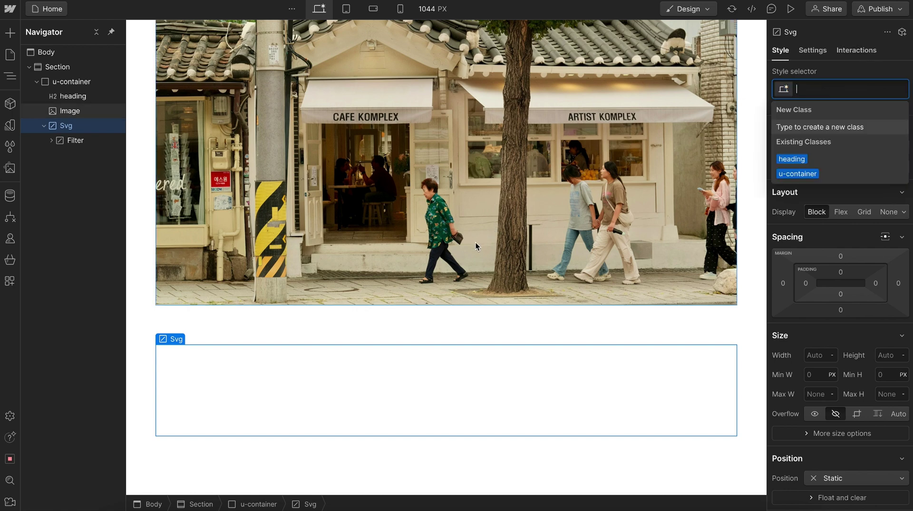
text(svg-f)
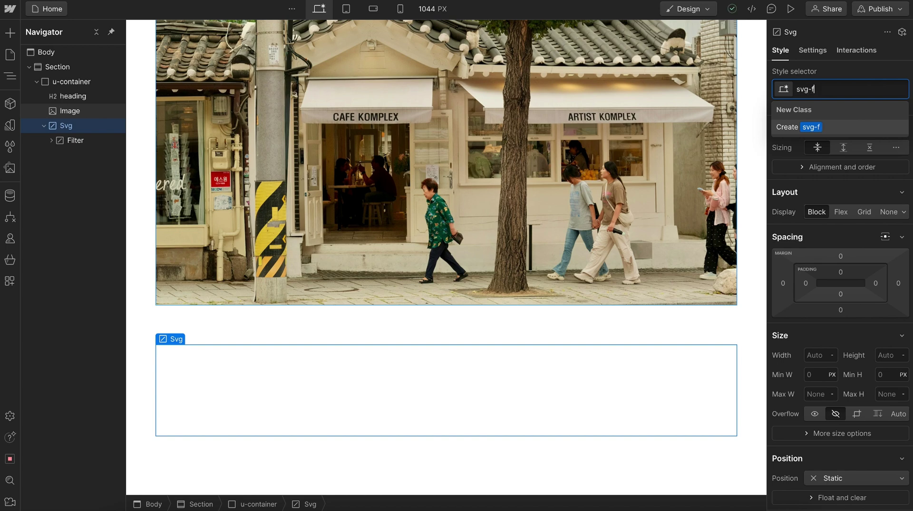
text(ilter)
key(Return)
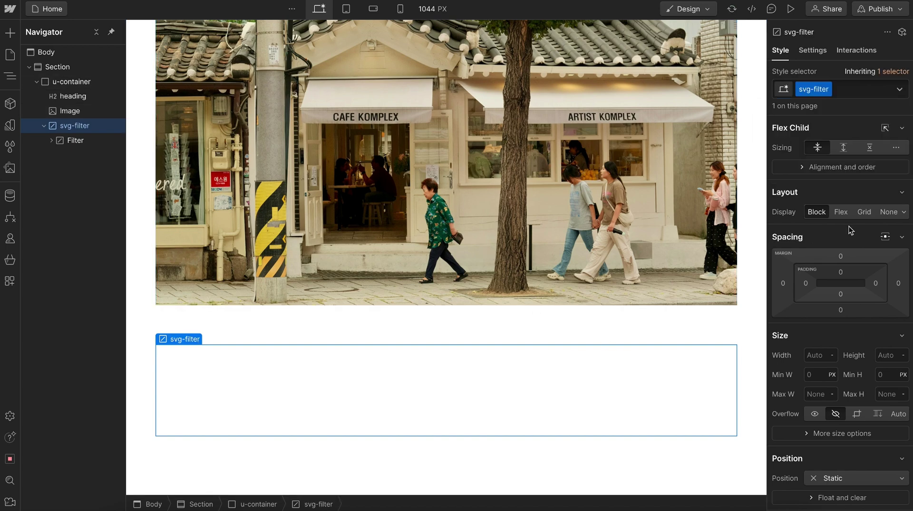
click(887, 213)
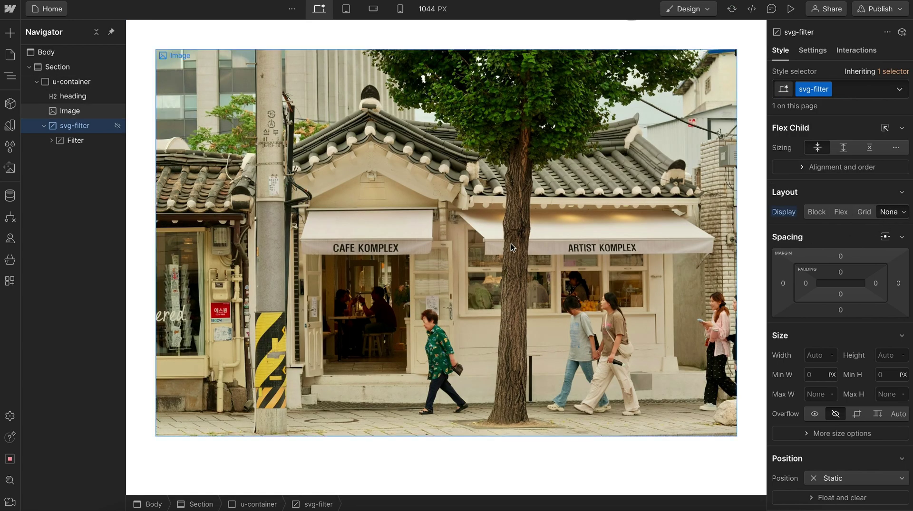
click(43, 126)
Insert a Div Block into u-container and give it the class image-wrap.
click(86, 82)
key(ctrl+k)
text(di)
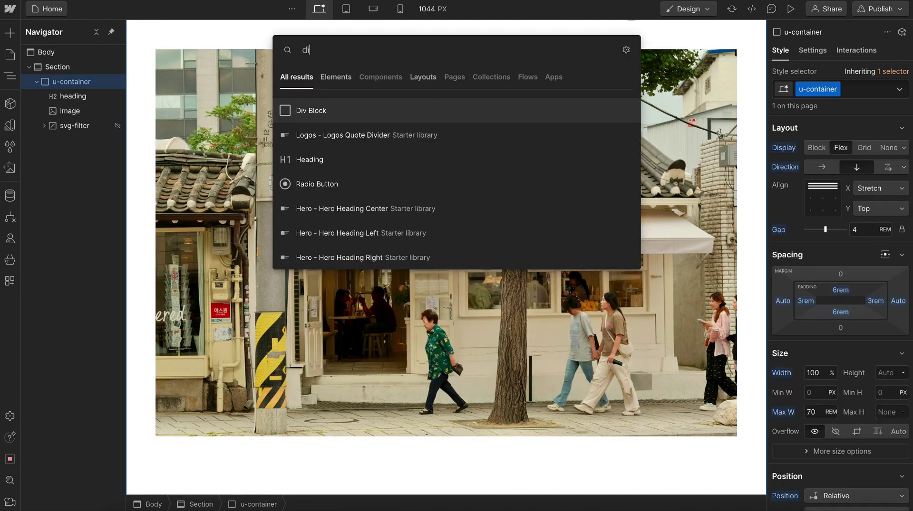
text(v)
key(Return)
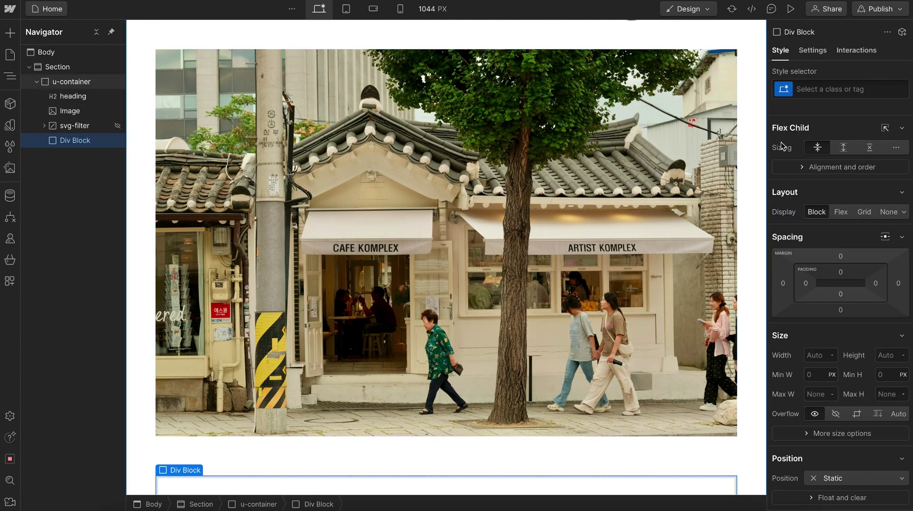
click(816, 90)
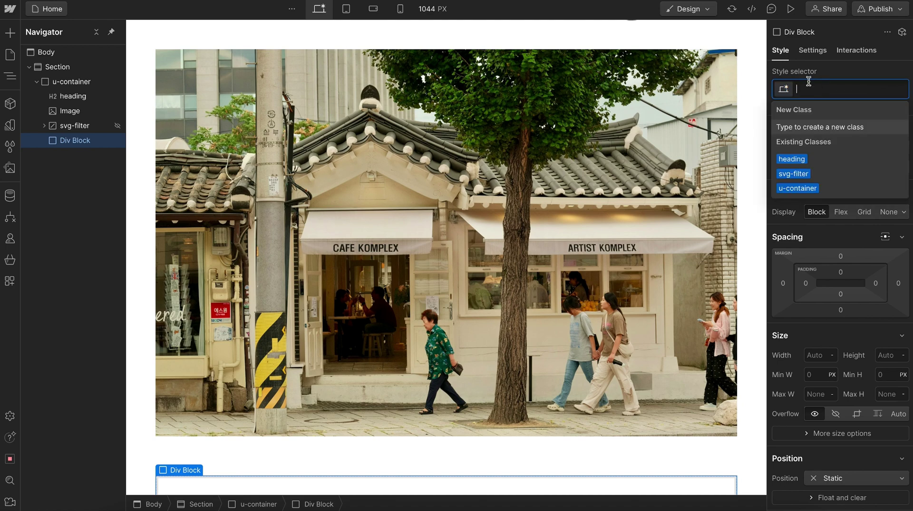
text(image)
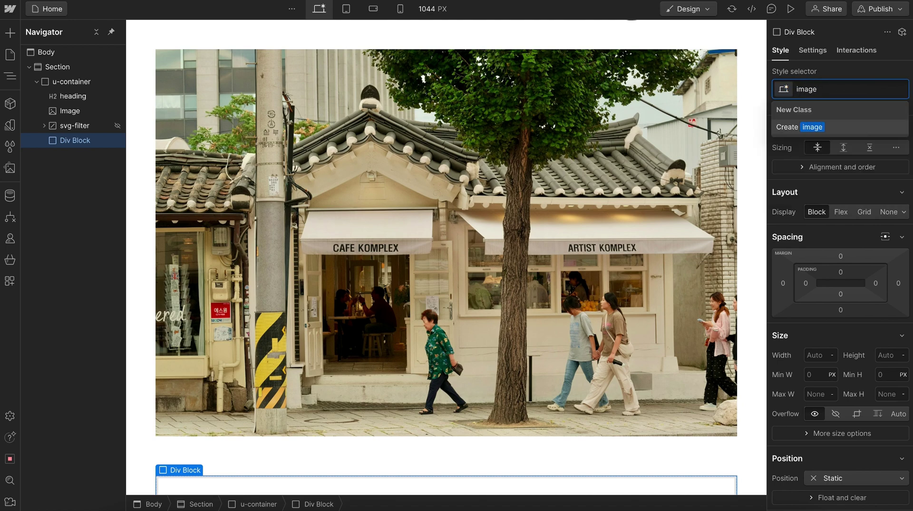
text(-wrap)
key(Return)
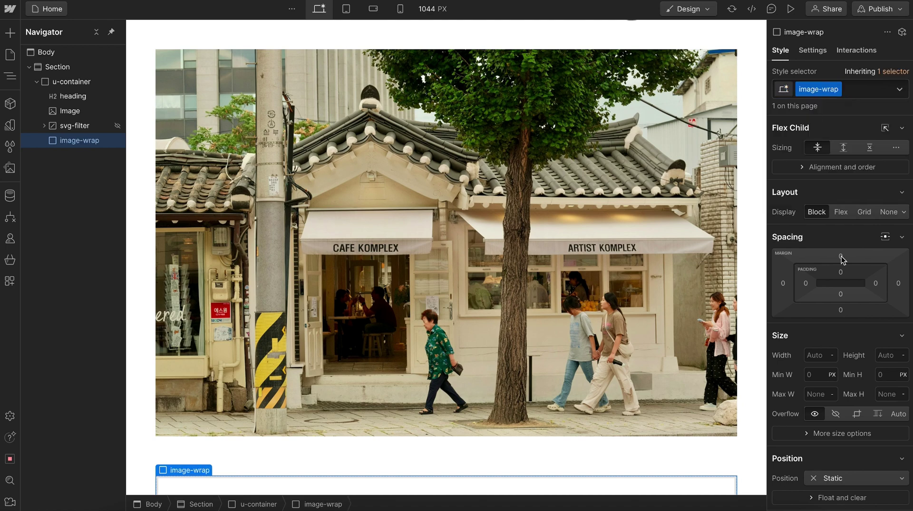
Add a custom filter property url(#image-filter) to the image-wrap class.
scroll(839, 285, down, 5)
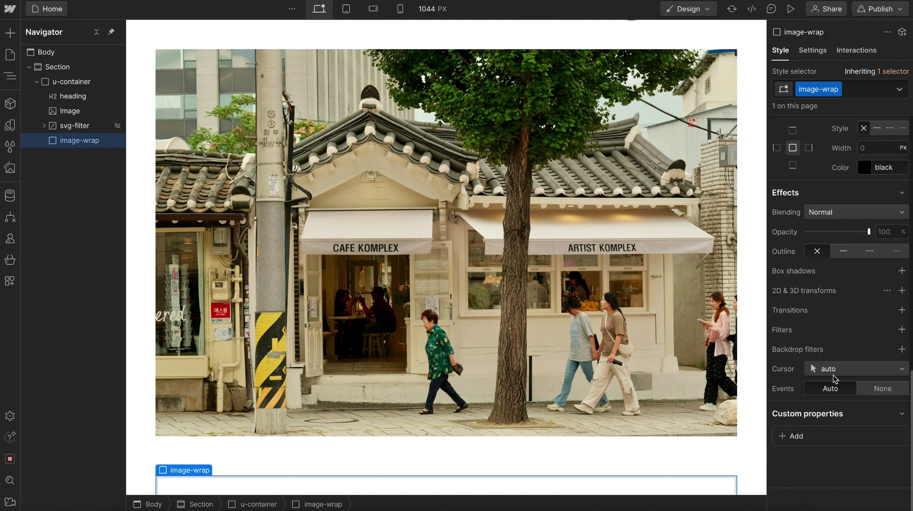
click(798, 438)
text(filter)
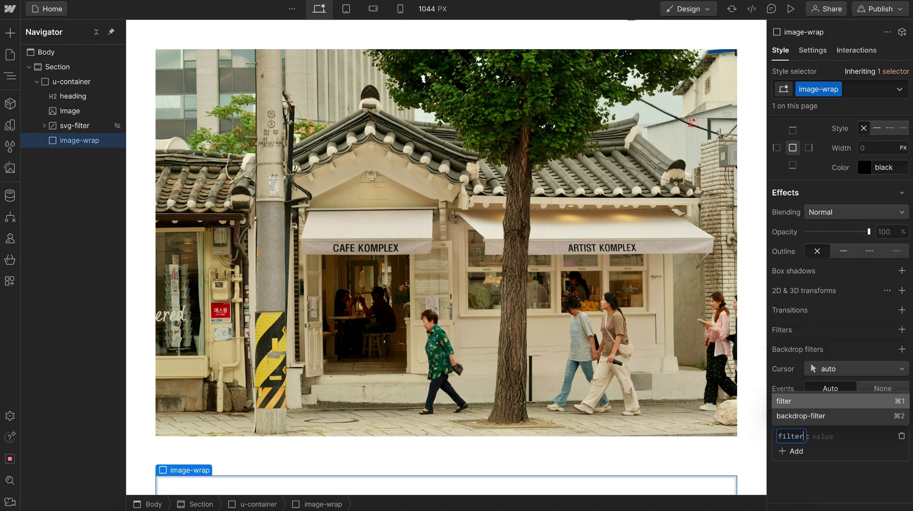
key(Return)
text(url())
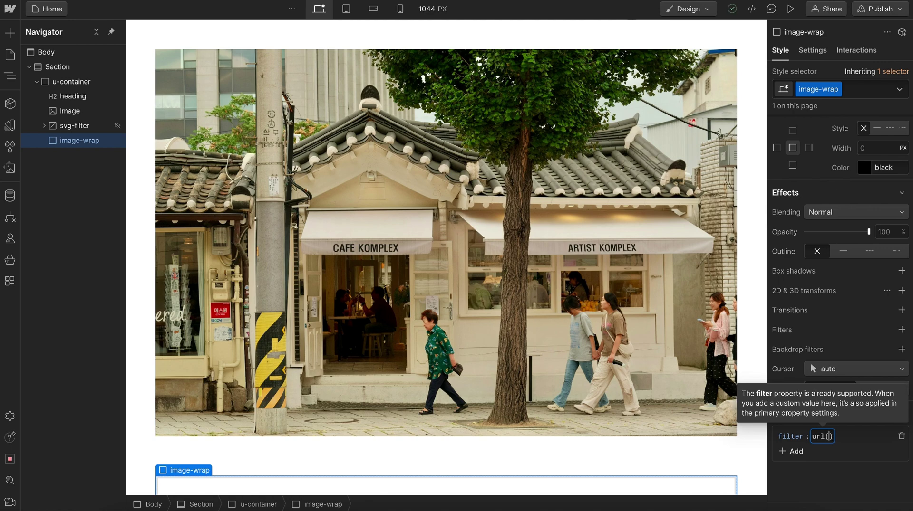
text(#image-filter)
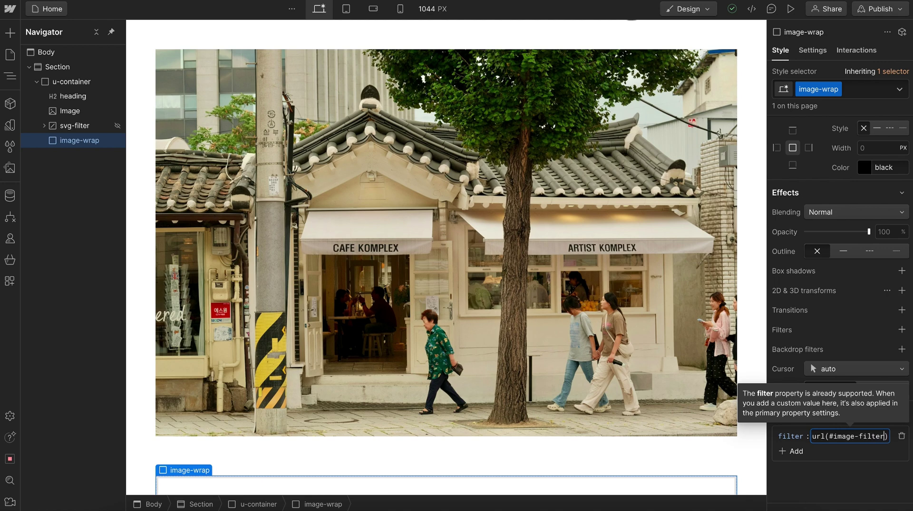
key(Return)
Move the Image and the heading inside image-wrap in the Navigator.
scroll(570, 383, down, 2)
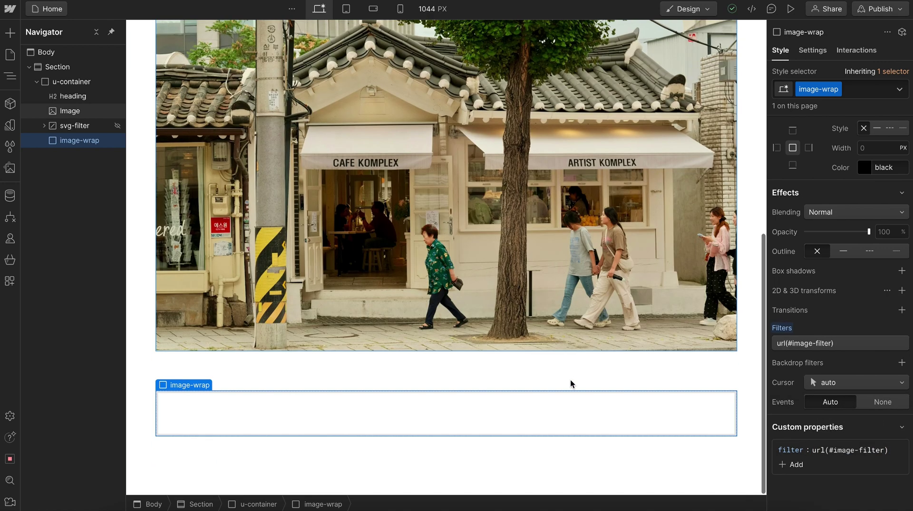
drag(86, 110, 88, 138)
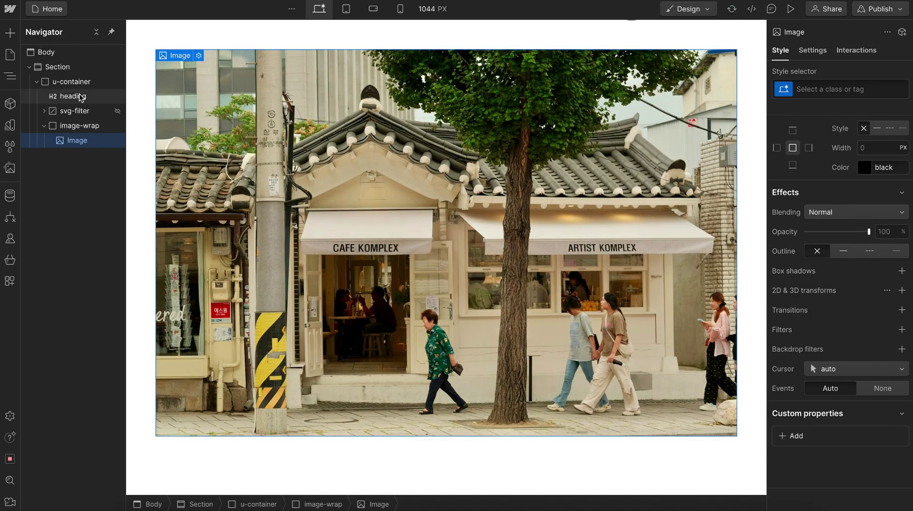
drag(81, 97, 88, 127)
click(81, 111)
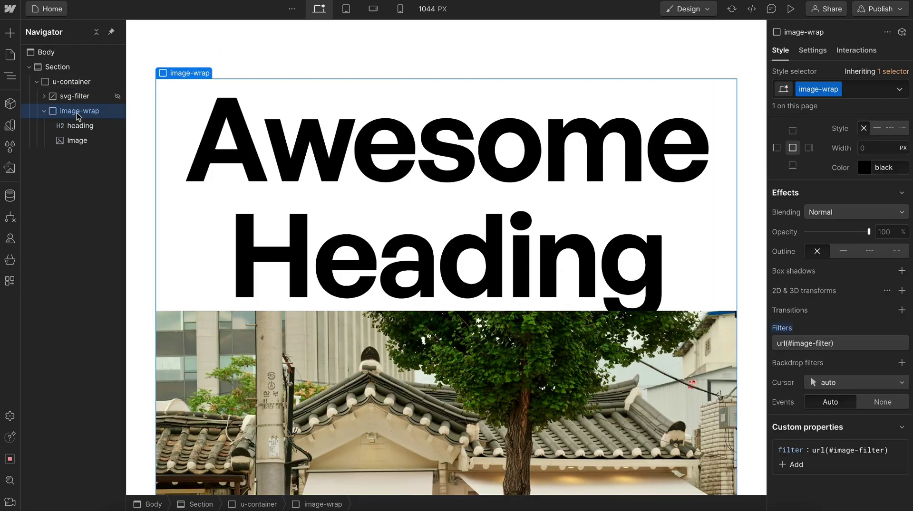
Set the Fe Displacement Map's scale attribute to 60.
click(44, 96)
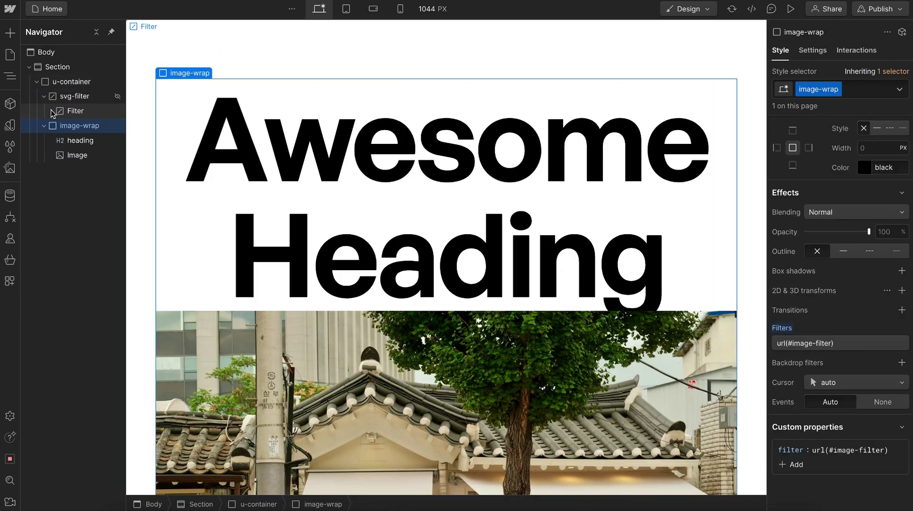
click(51, 110)
click(82, 140)
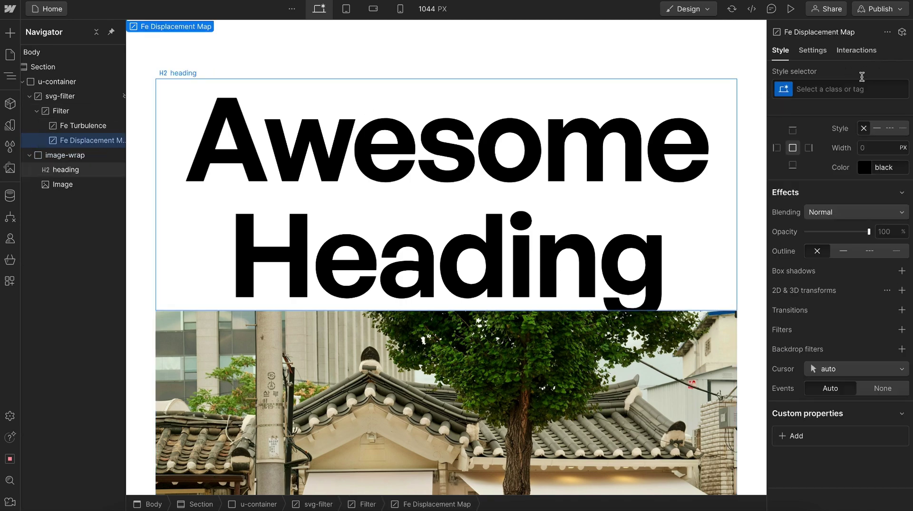
click(812, 50)
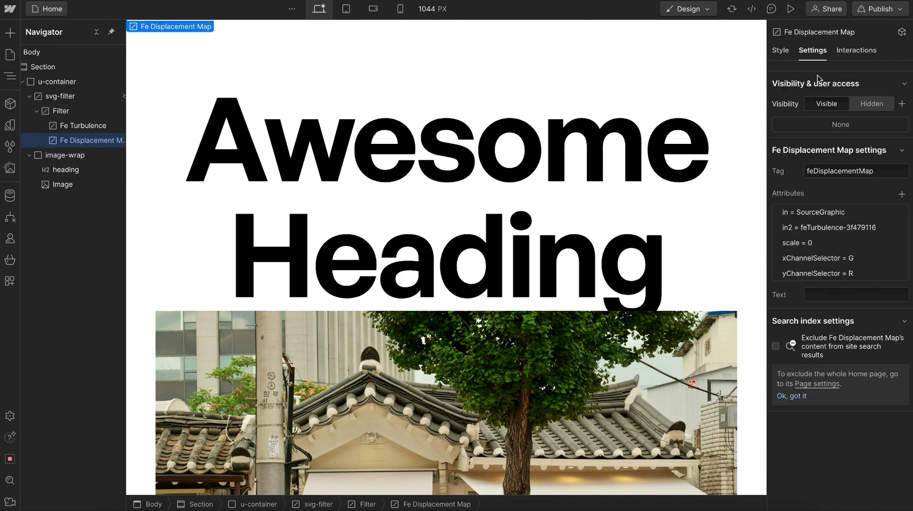
click(826, 244)
click(826, 290)
text(60)
click(843, 188)
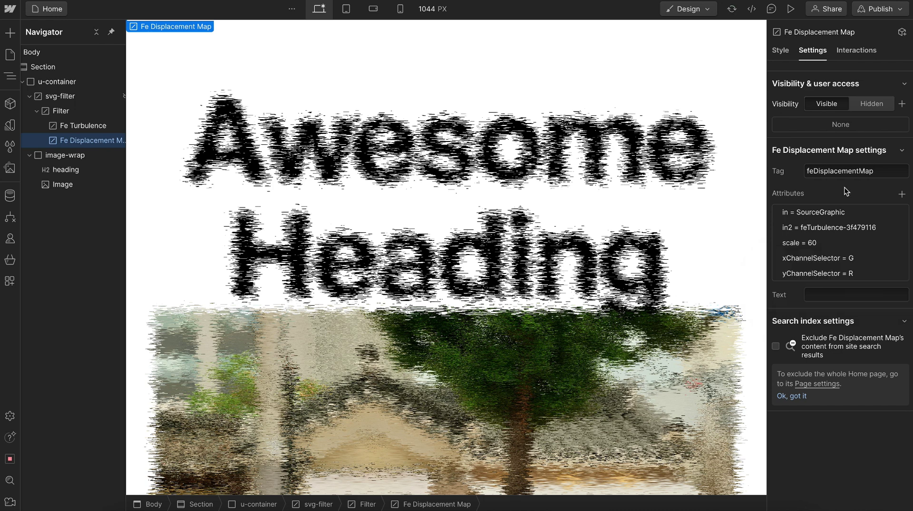
Move the heading back out of image-wrap.
click(76, 161)
click(780, 52)
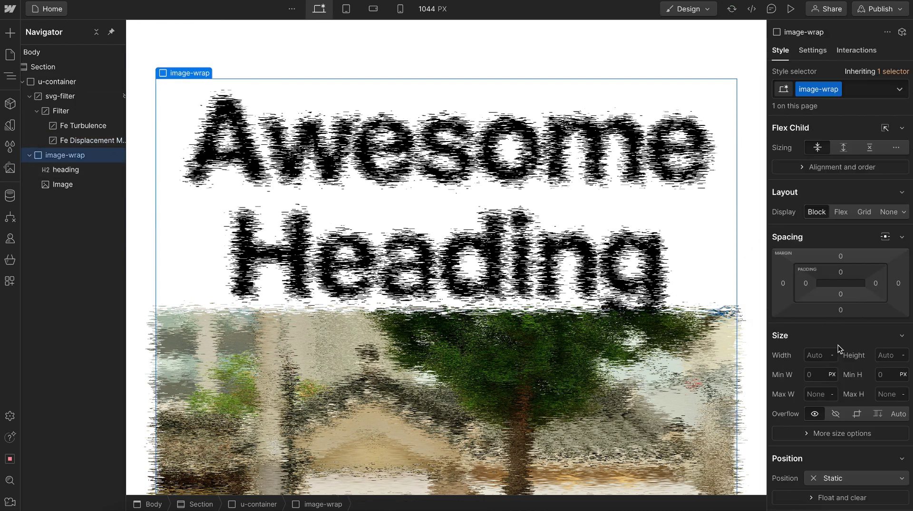
scroll(837, 345, down, 10)
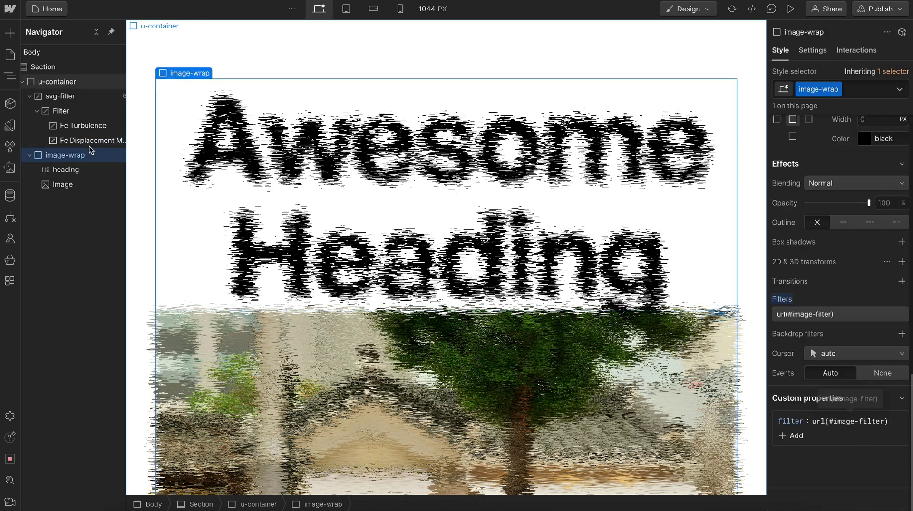
drag(76, 169, 69, 97)
Duplicate image-wrap and change the Fe Displacement Map scale to 20.
click(65, 170)
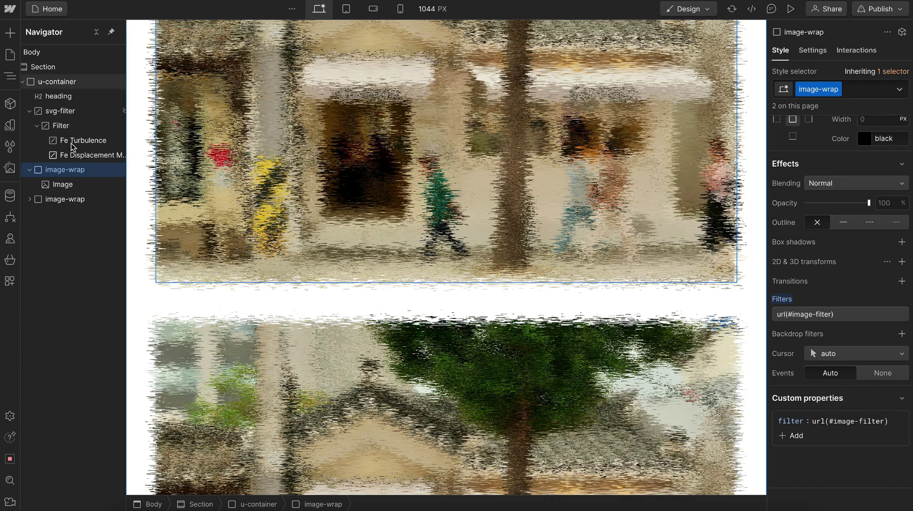
click(83, 155)
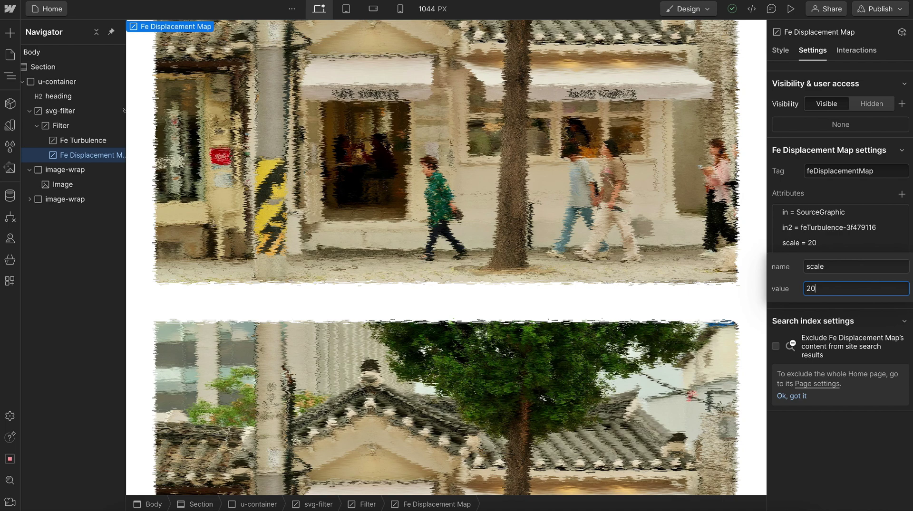
key(Return)
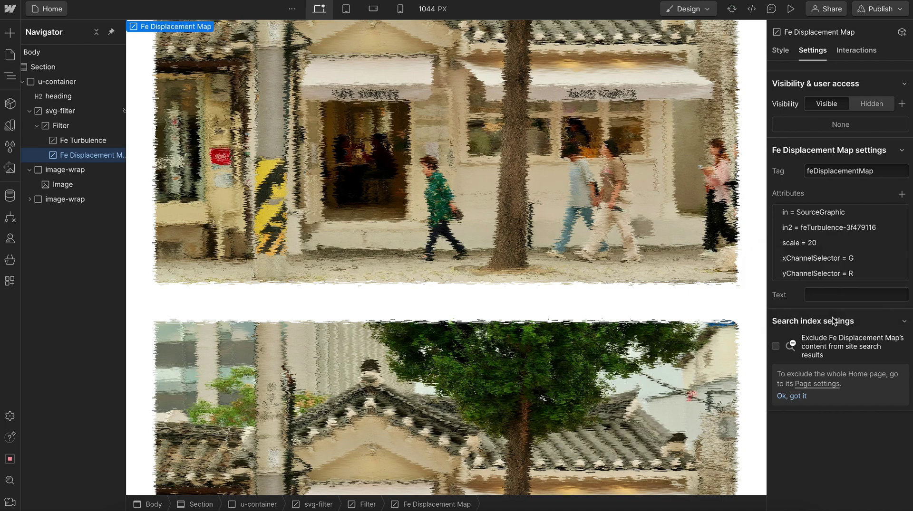
Reselect image-wrap to review its style and effects, then select svg-filter.
click(66, 111)
click(61, 172)
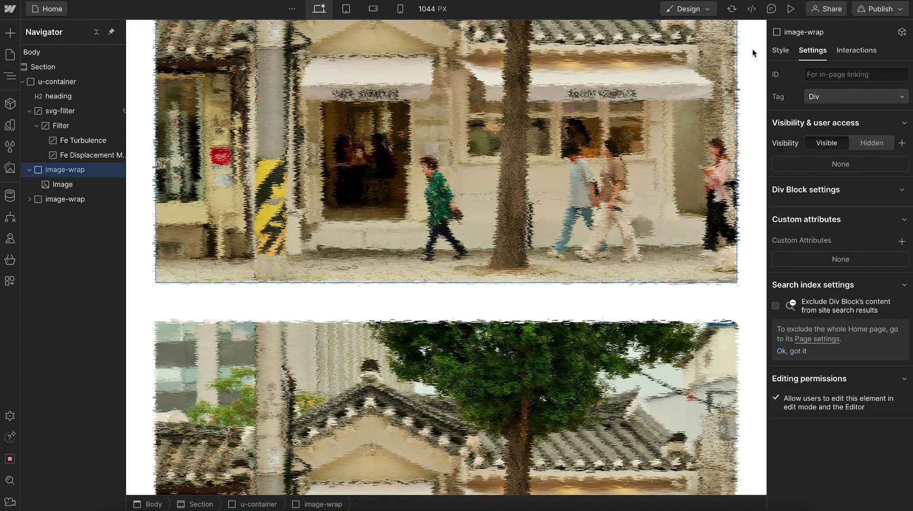
click(780, 50)
scroll(846, 426, down, 15)
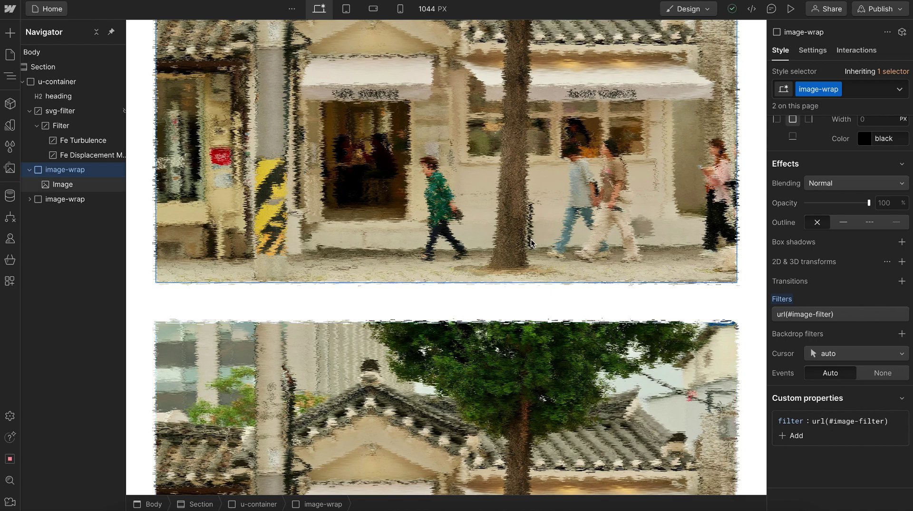
click(71, 115)
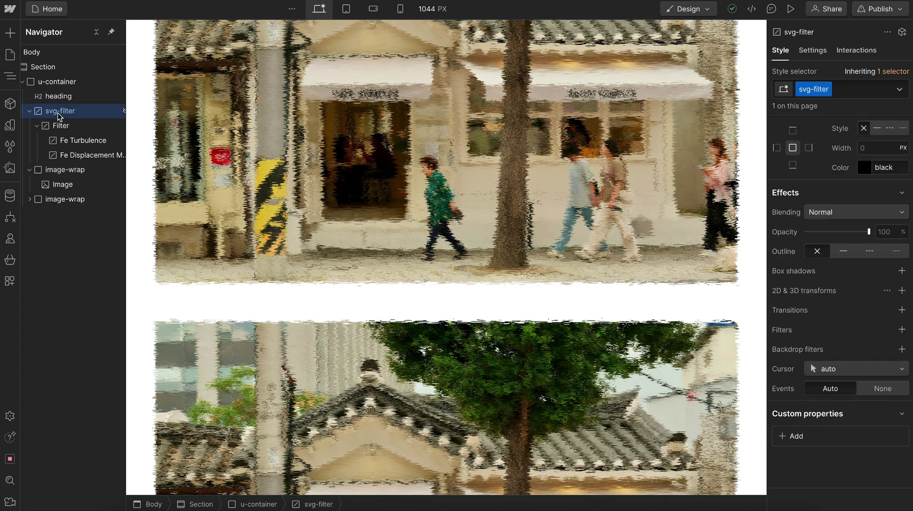
Turn the svg-filter into a component named 'Image Filter'.
click(10, 104)
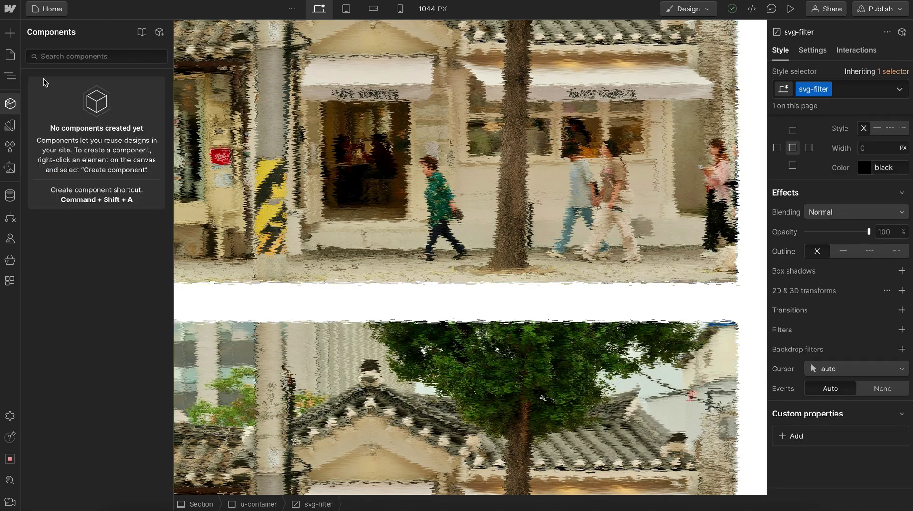
click(159, 32)
text(Image)
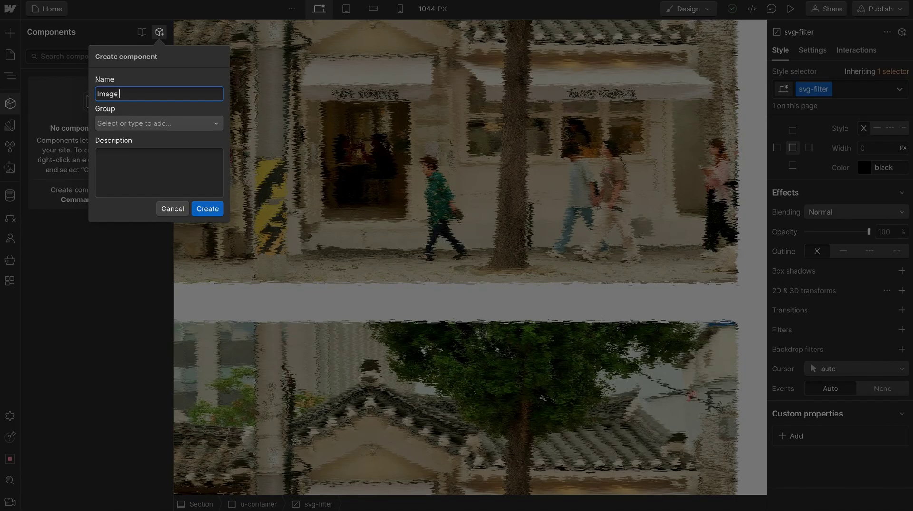
text( Filter)
key(Return)
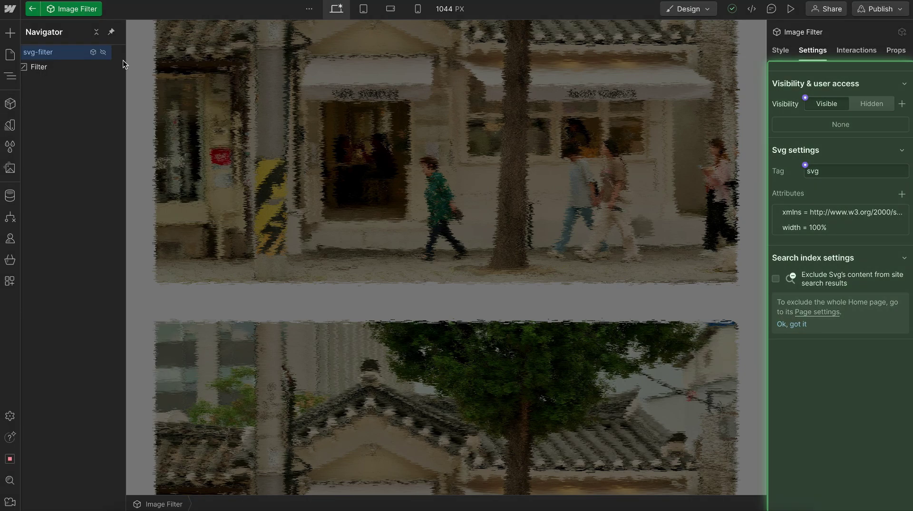
Select the component's Fe Displacement Map and its current scale value of 20 for editing.
click(43, 69)
click(57, 81)
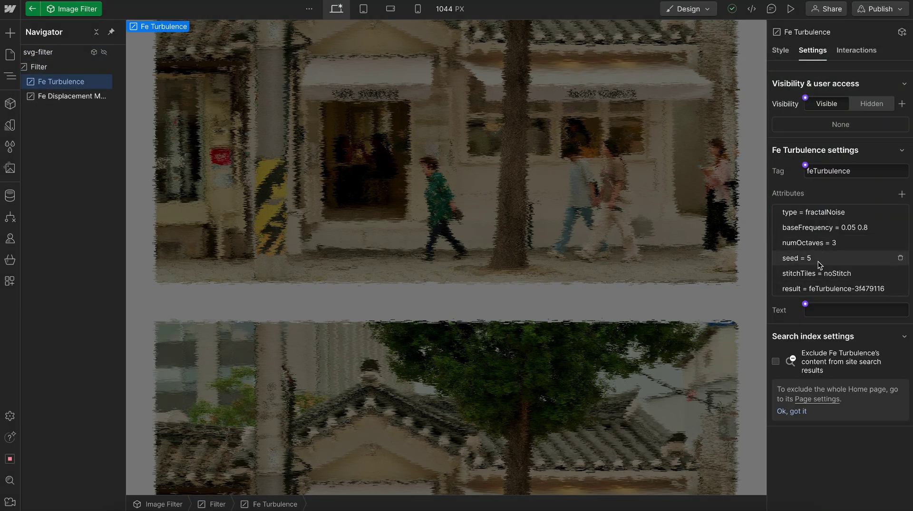
click(64, 96)
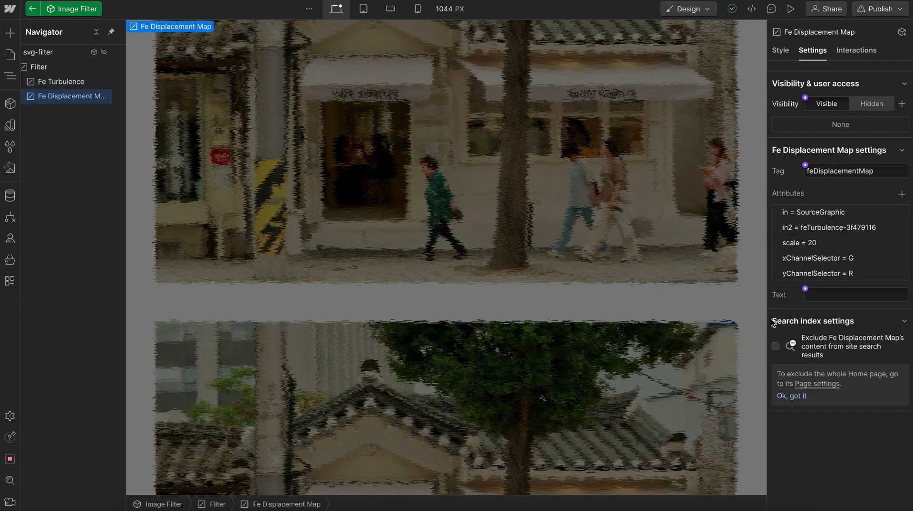
click(823, 243)
drag(828, 290, 798, 289)
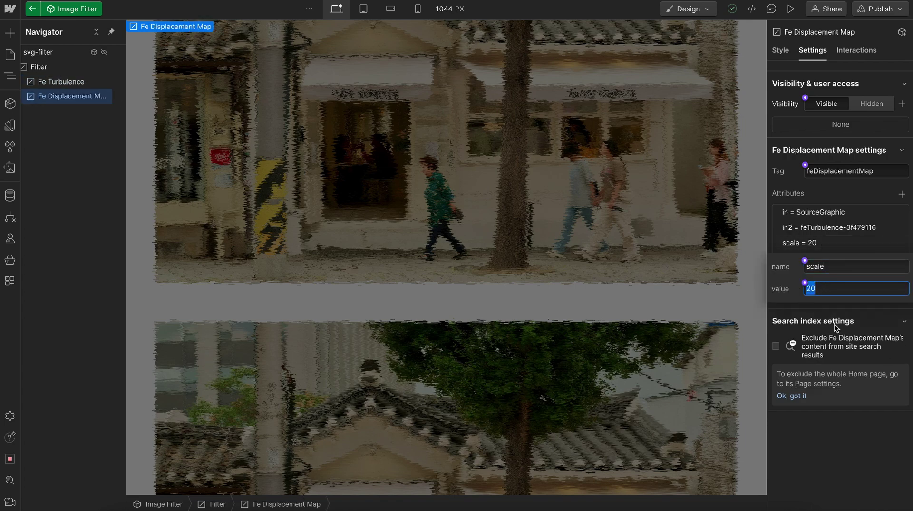
Set the displacement scale to 0, then place Image Filter inside the first image-wrap above Image.
text(0)
click(187, 143)
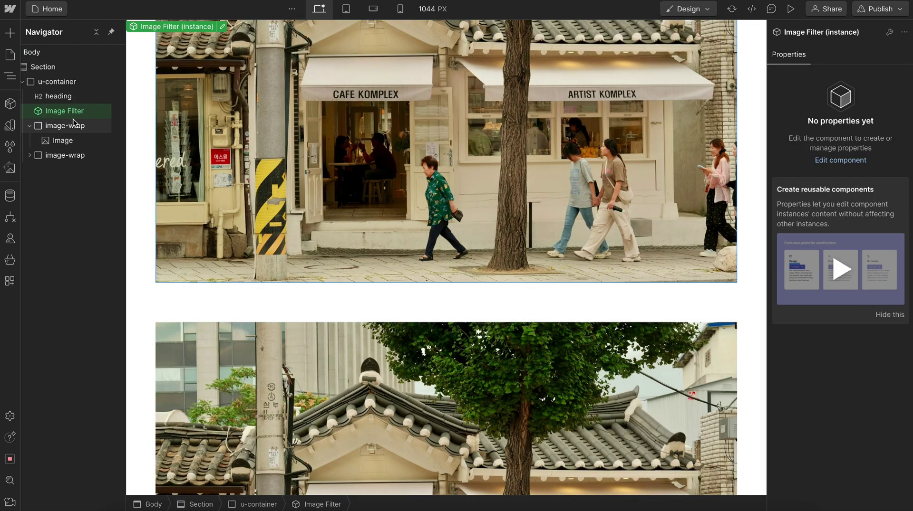
drag(57, 112, 84, 128)
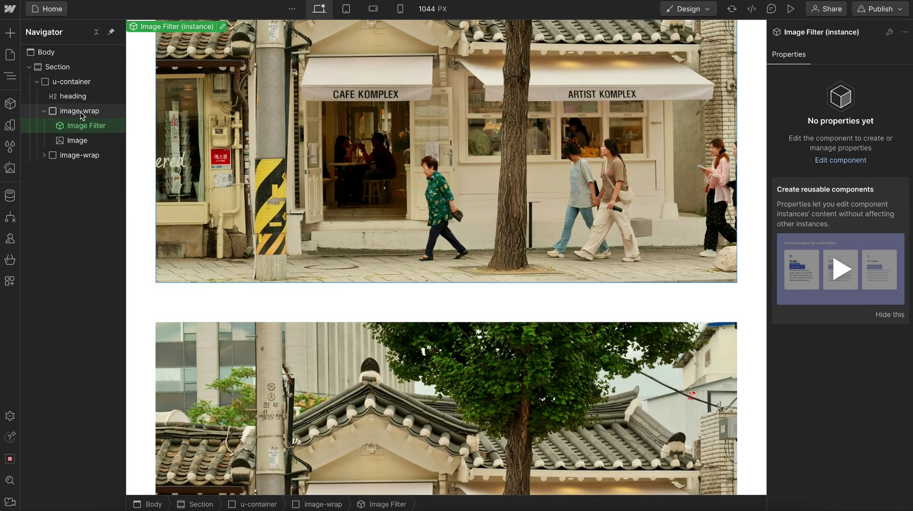
click(80, 112)
click(84, 122)
click(78, 113)
click(78, 125)
Replace the second image-wrap with a copy of the filtered one, giving it its own Image Filter.
click(75, 155)
key(Delete)
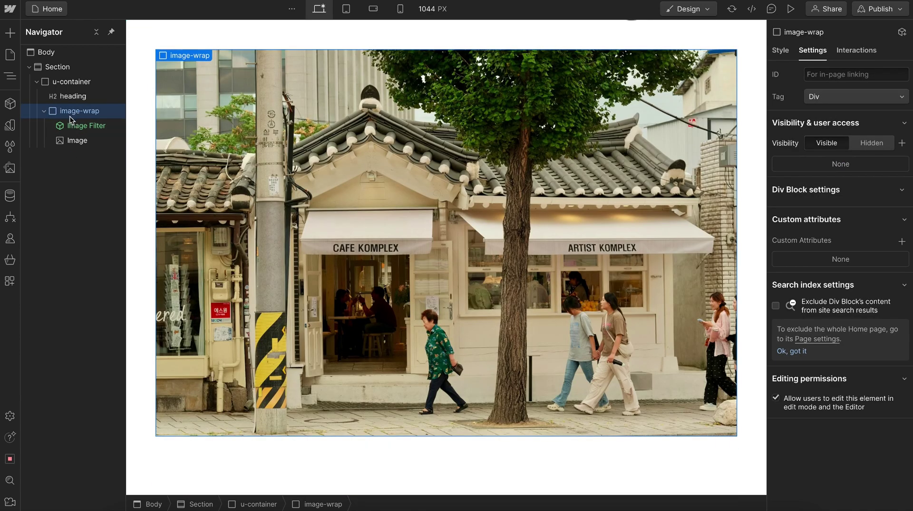
key(ctrl+z)
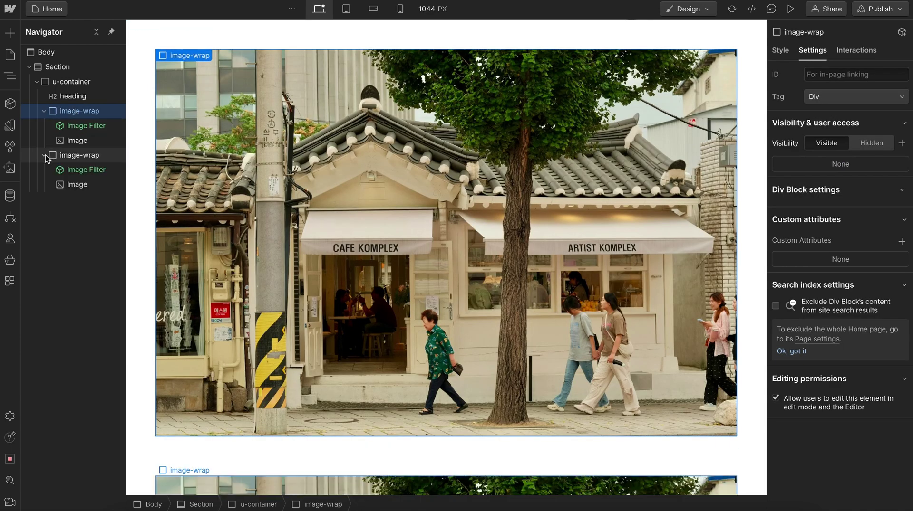
click(80, 173)
click(75, 159)
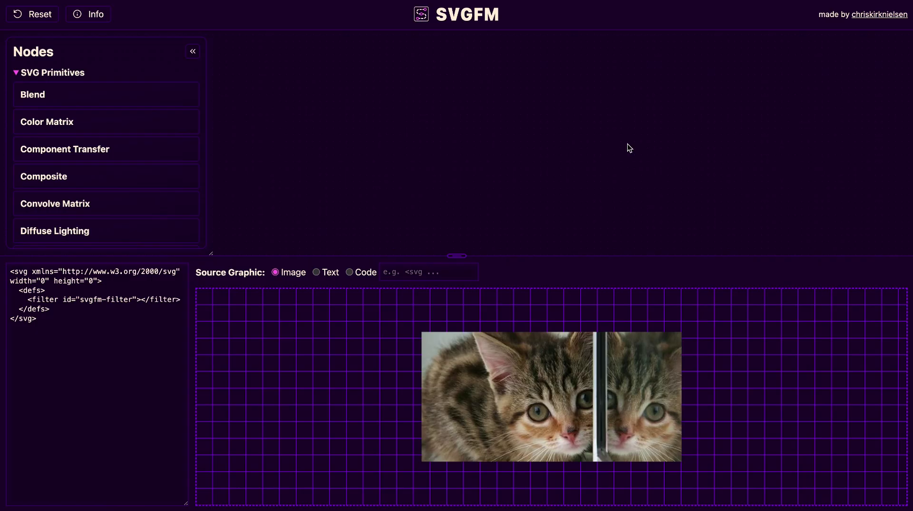
Add a Color Matrix node and zero its non-zero values (row 1 col 2, 0.5, 0.1, alpha).
drag(160, 118, 366, 60)
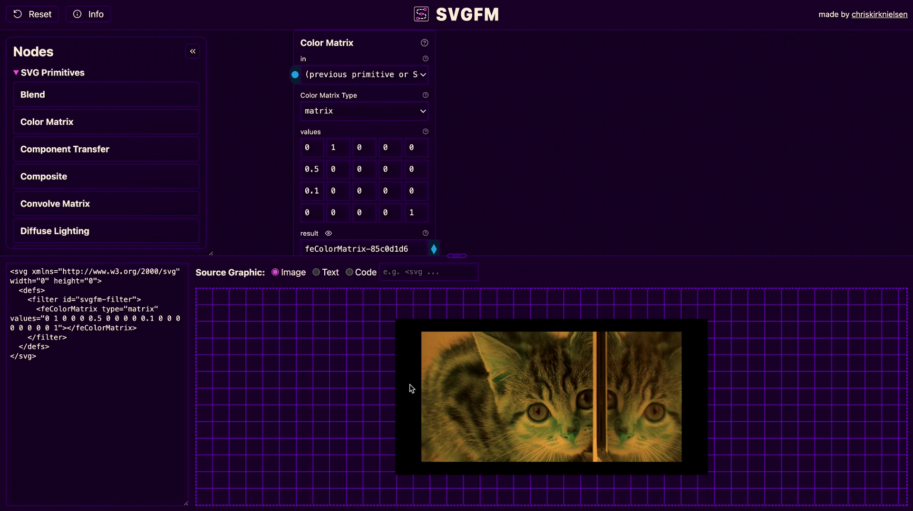
click(336, 149)
text(0)
double_click(307, 169)
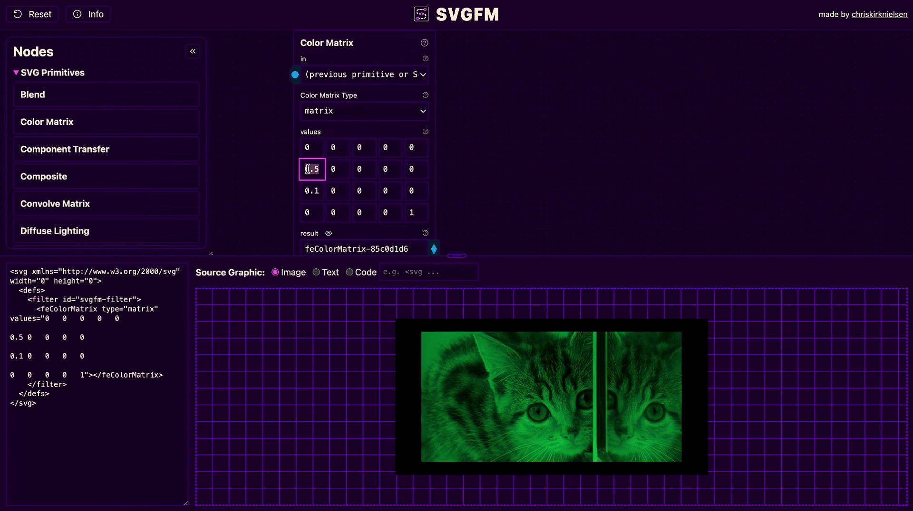
text(0)
double_click(312, 190)
text(0)
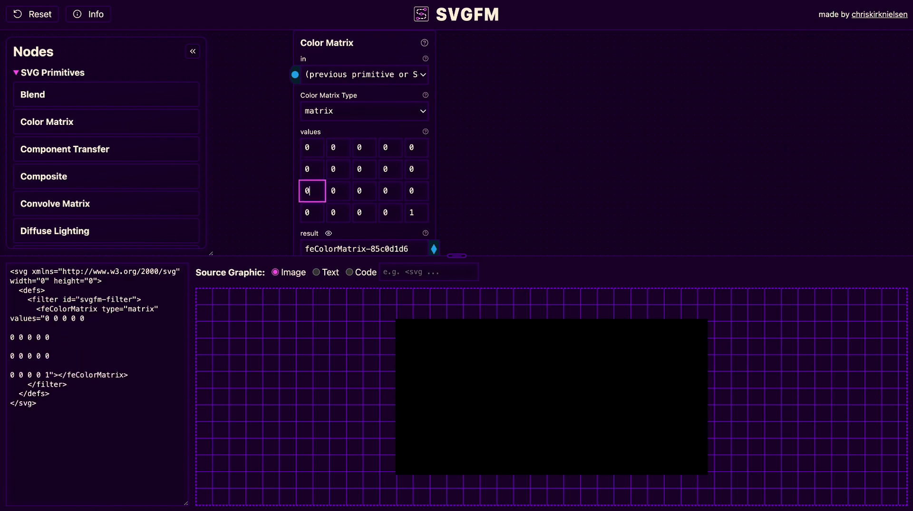
double_click(412, 212)
text(0)
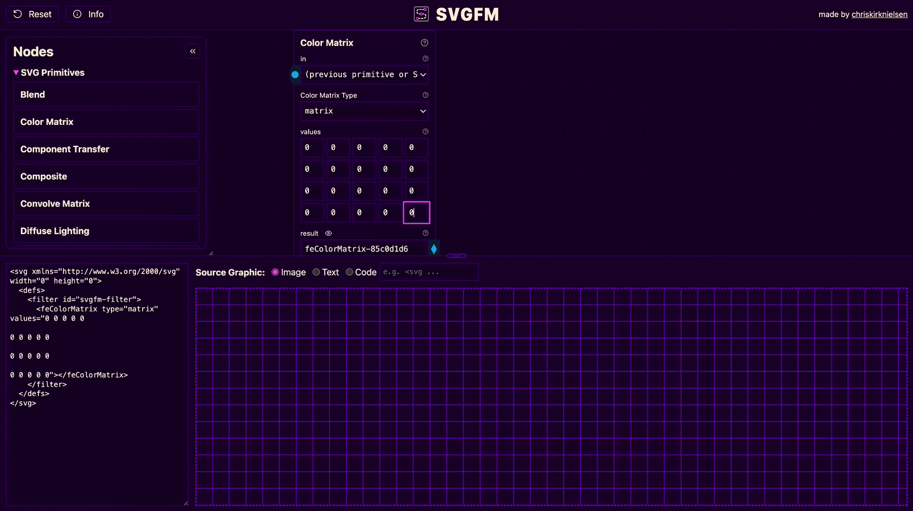
Enter 1 in all four diagonal matrix cells, row 1 col 1 through row 4 col 4.
click(315, 149)
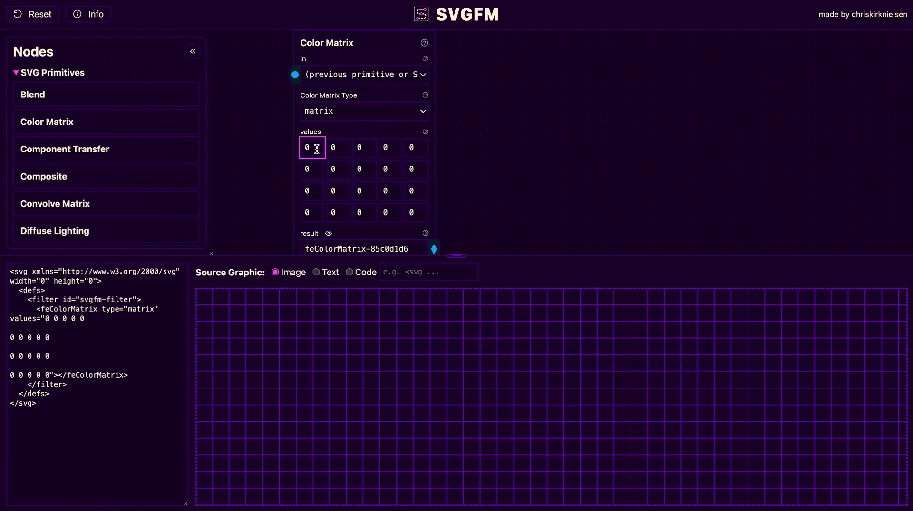
text(1)
click(335, 169)
text(1)
click(366, 190)
text(1)
click(398, 216)
text(1)
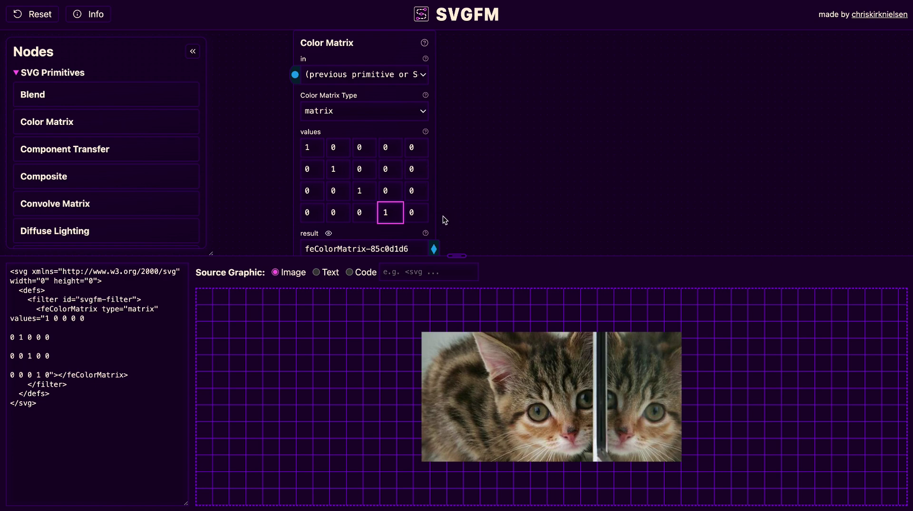
click(422, 147)
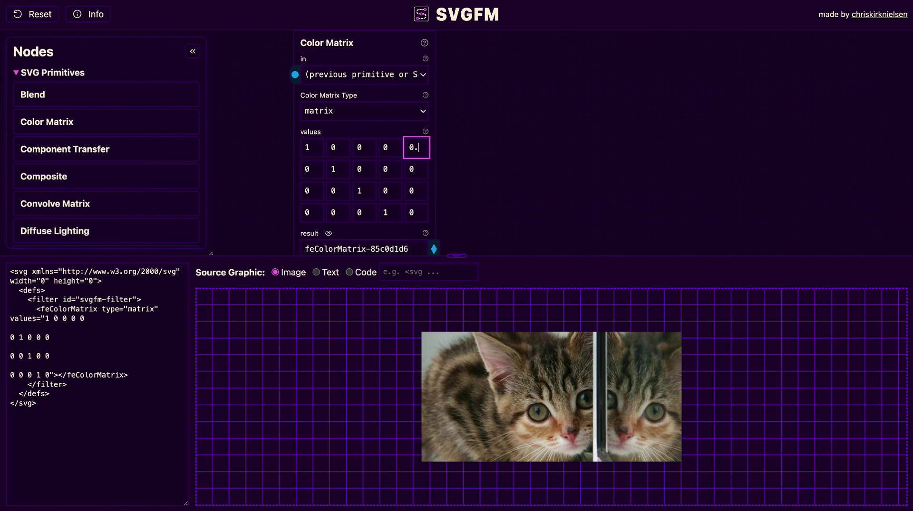
text(.2)
key(BackSpace)
text(1)
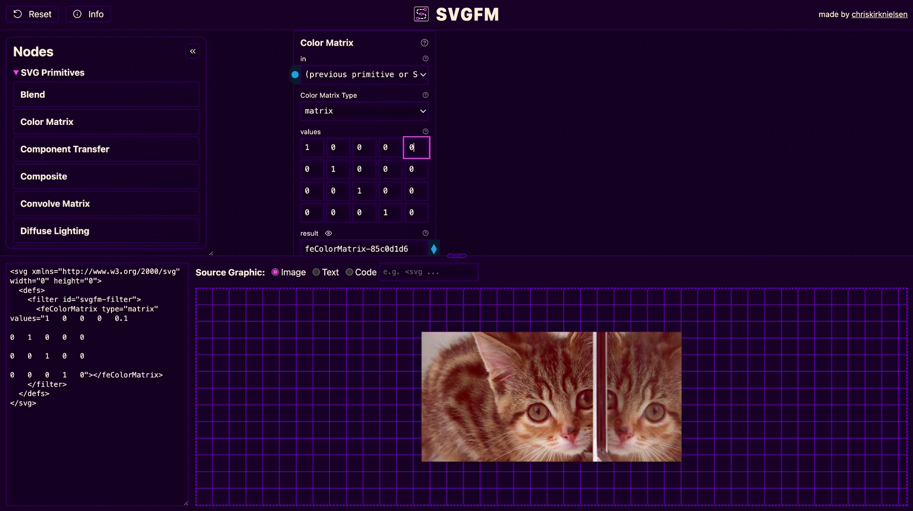
click(331, 129)
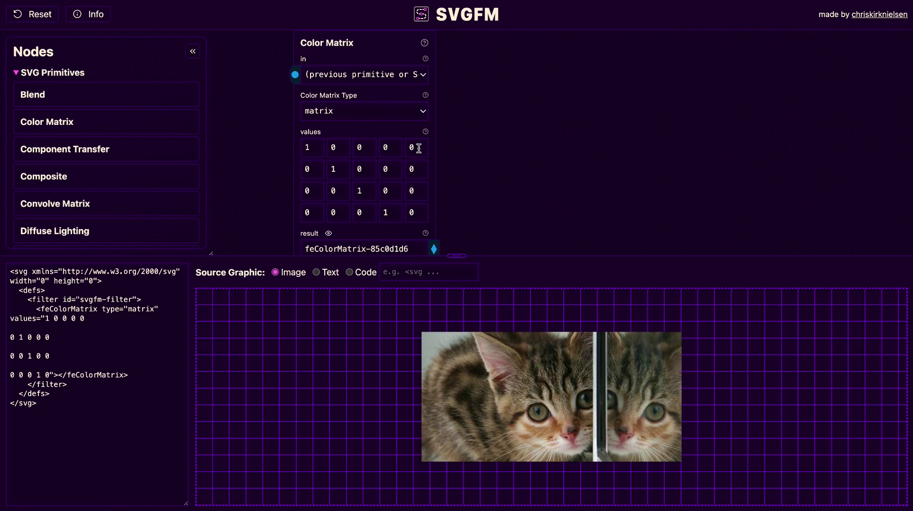
click(337, 149)
text(2)
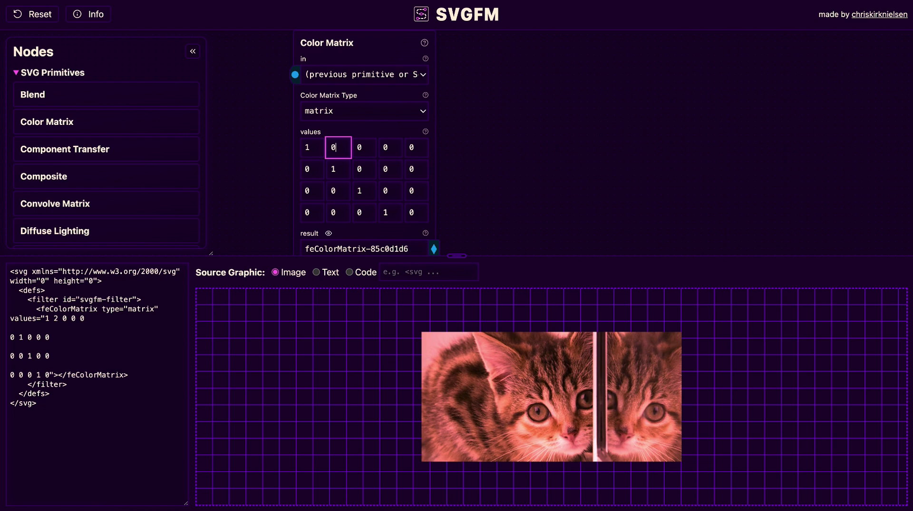
key(BackSpace)
text(0)
click(364, 149)
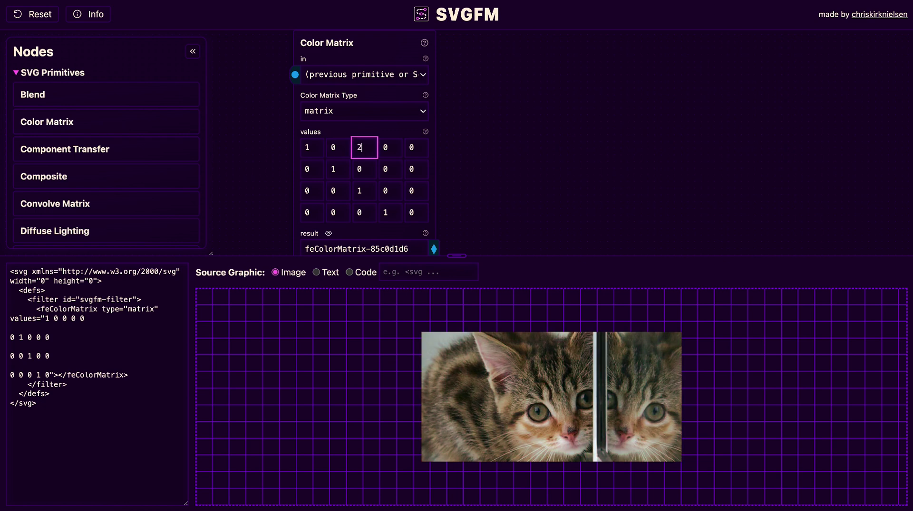
key(BackSpace)
text(2)
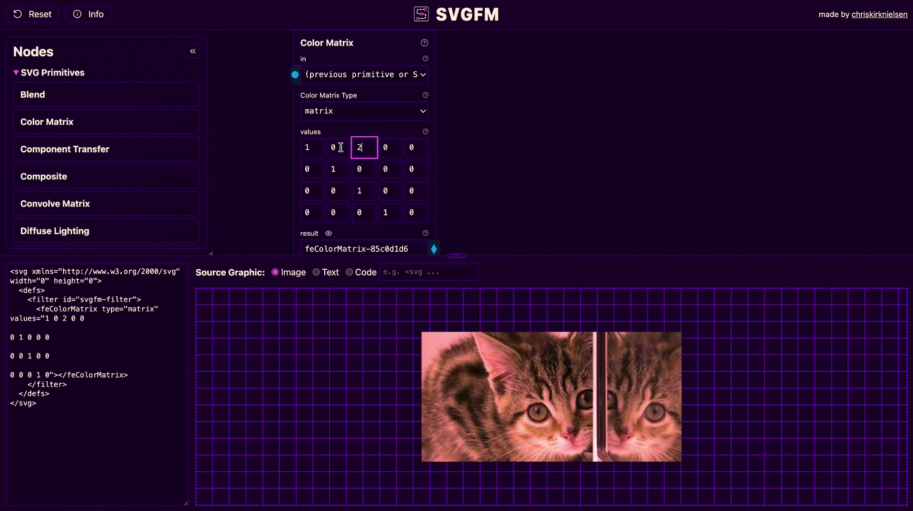
click(297, 171)
click(316, 171)
text(.1)
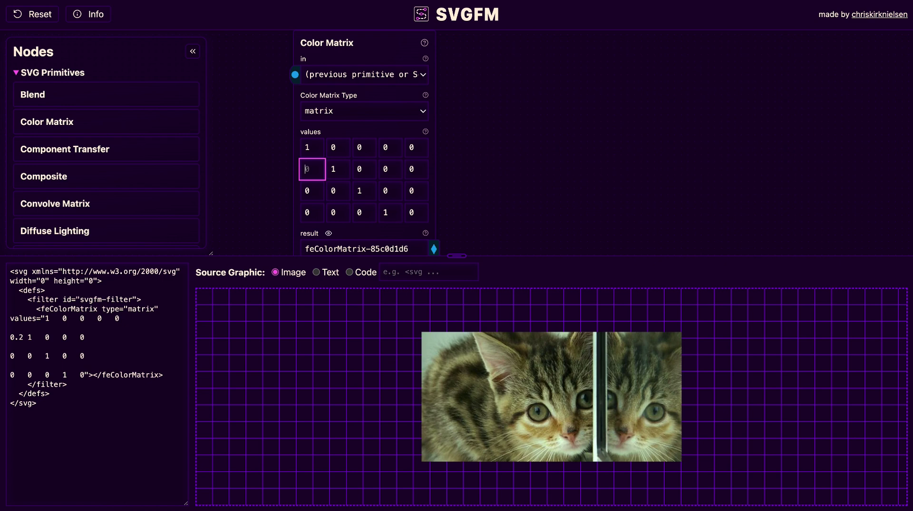
text(0)
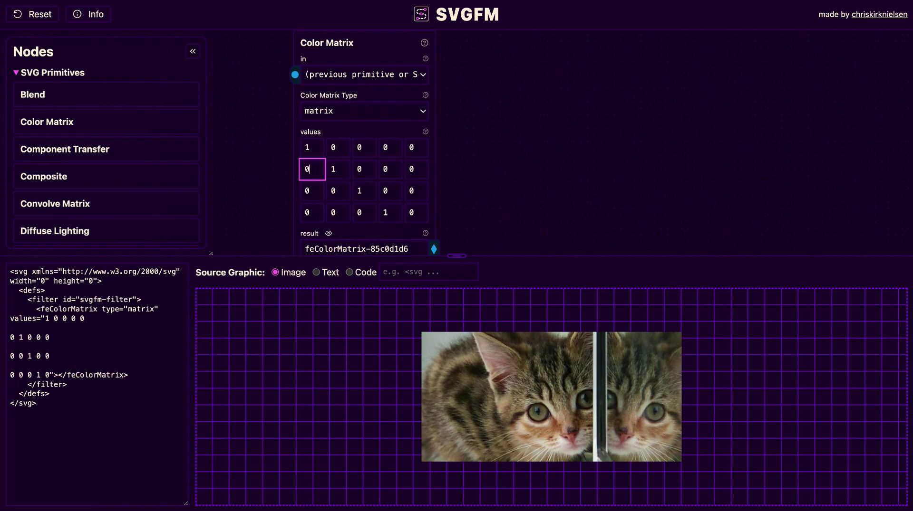
click(337, 171)
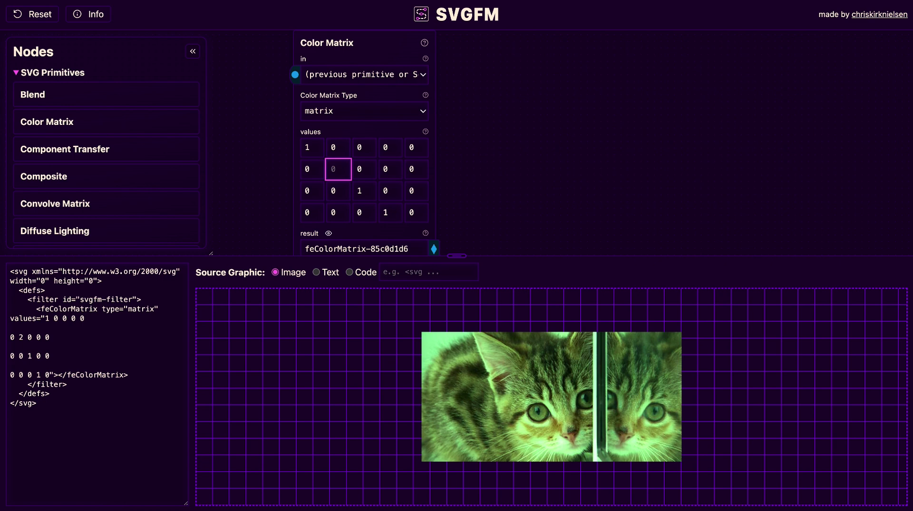
text(1)
click(367, 171)
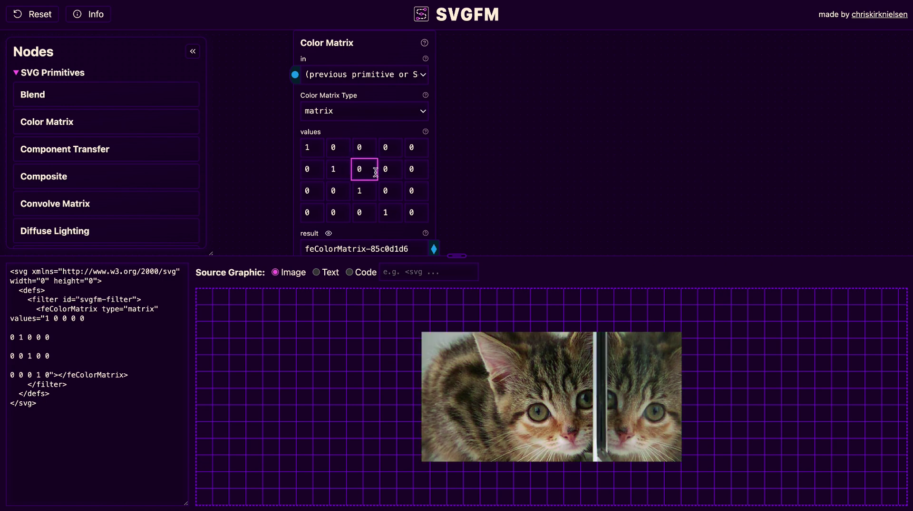
click(314, 192)
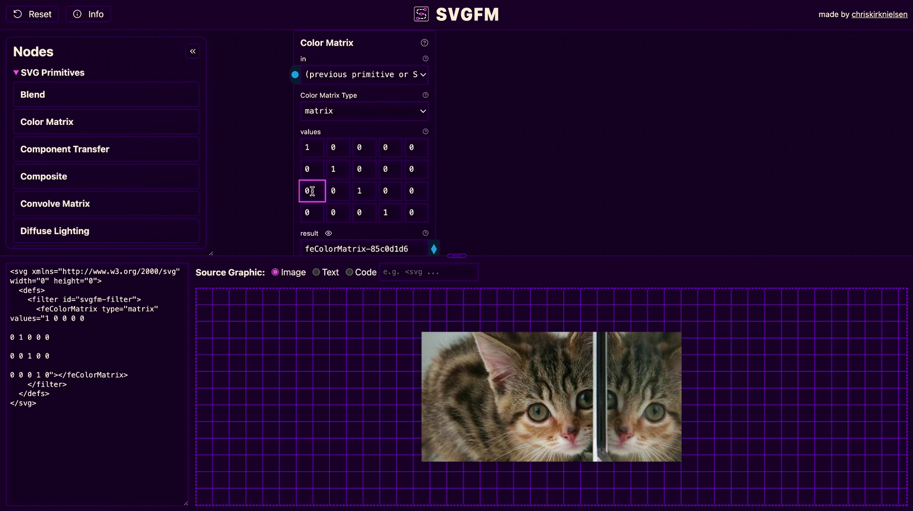
click(350, 191)
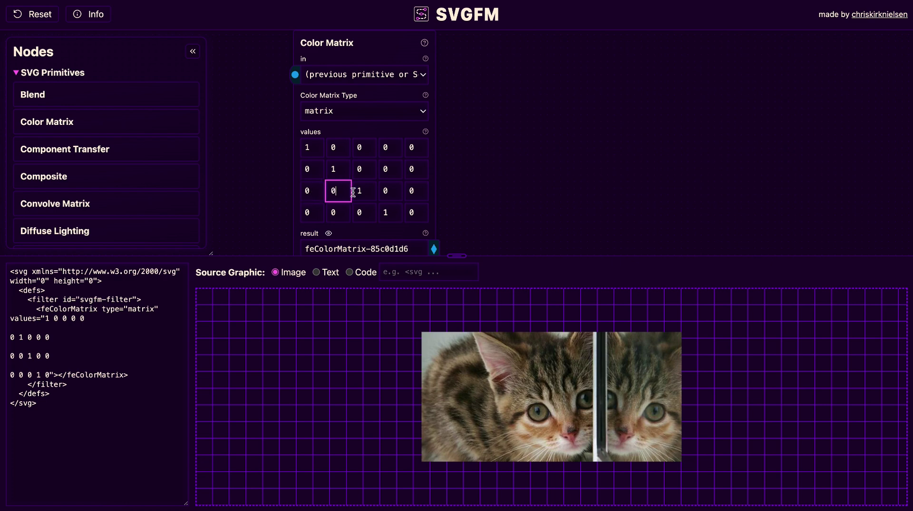
click(366, 190)
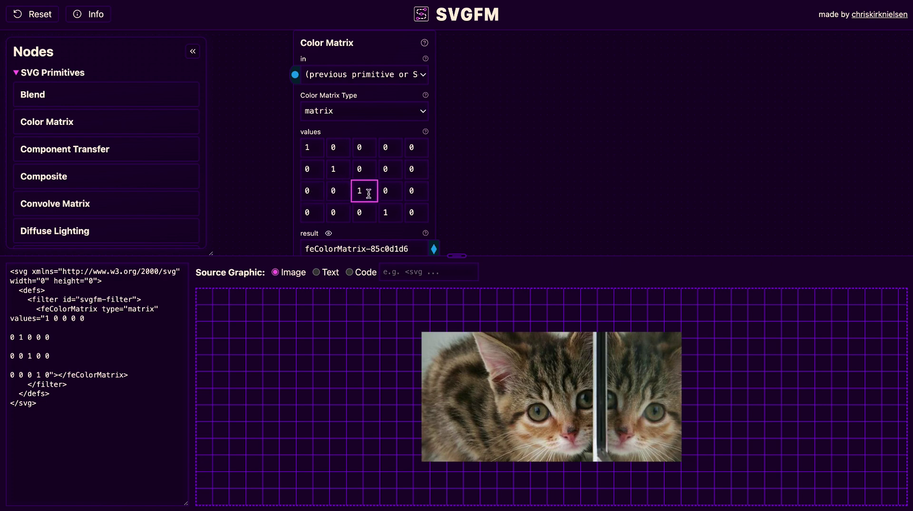
click(312, 214)
click(349, 213)
click(365, 213)
click(390, 217)
click(312, 213)
click(335, 213)
click(363, 213)
click(395, 212)
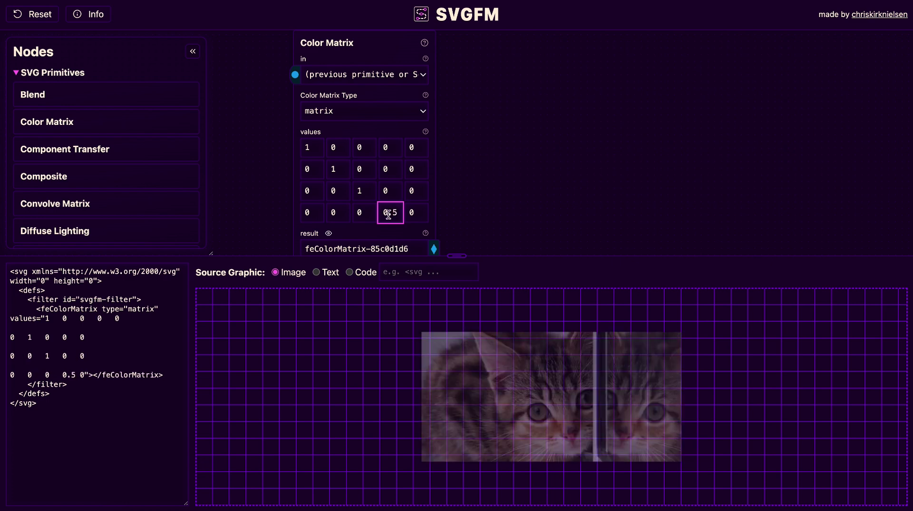
click(411, 213)
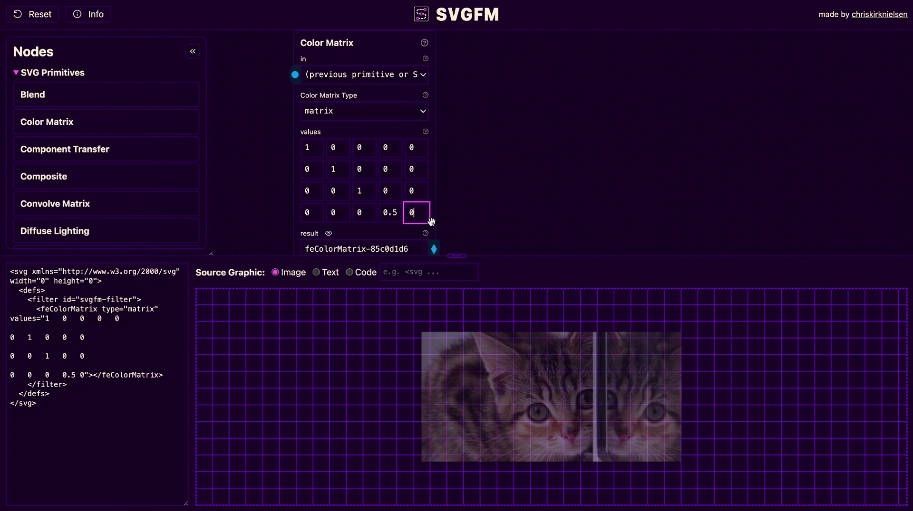
text(.25)
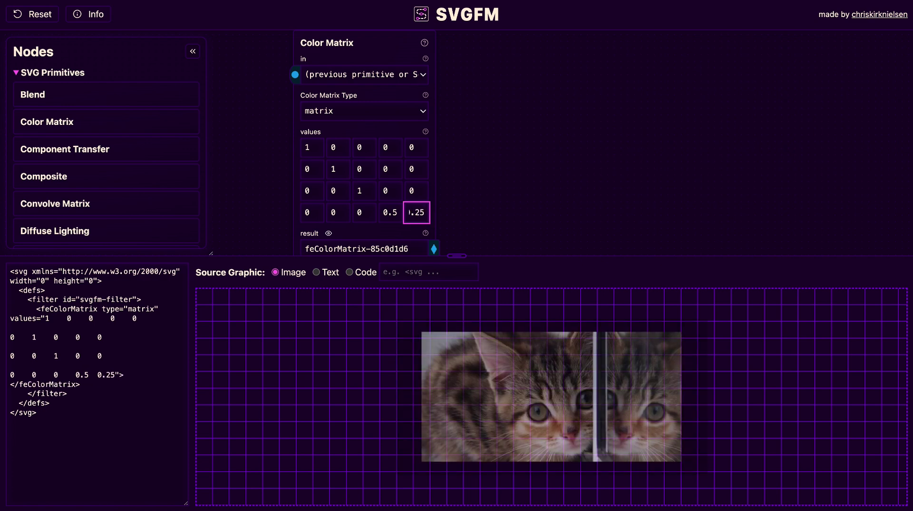
key(Left)
key(Left)
key(Left)
key(Left)
text(-)
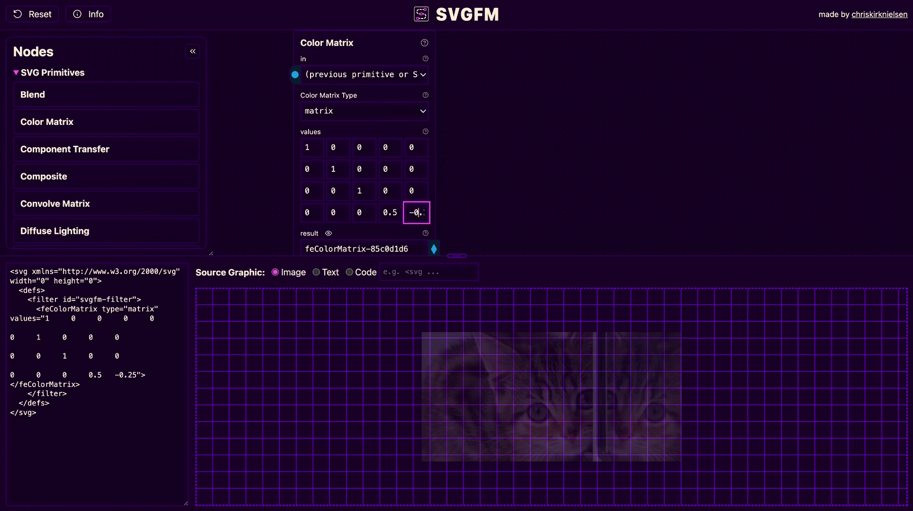
drag(422, 213, 409, 212)
text(0)
key(shift+Tab)
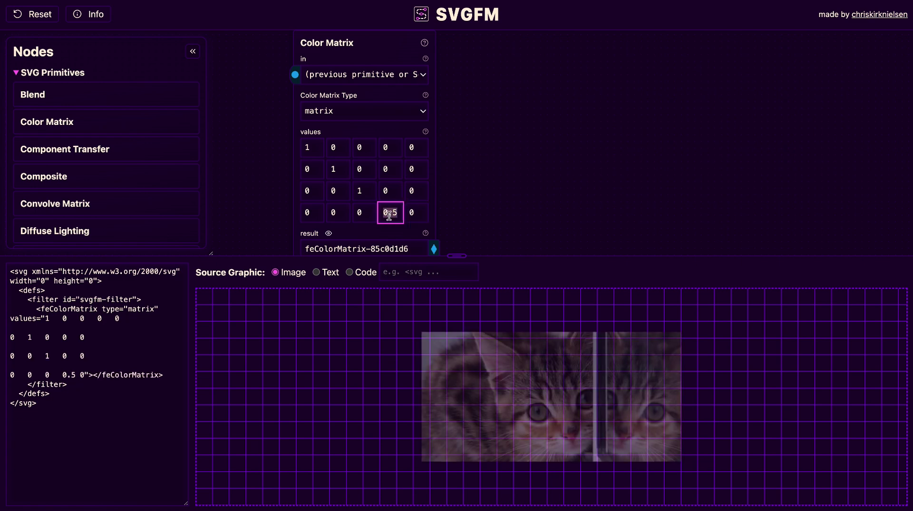
text(1)
Switch the preview to sample text and add a Gaussian Blur node, moving Color Matrix aside.
drag(343, 43, 465, 42)
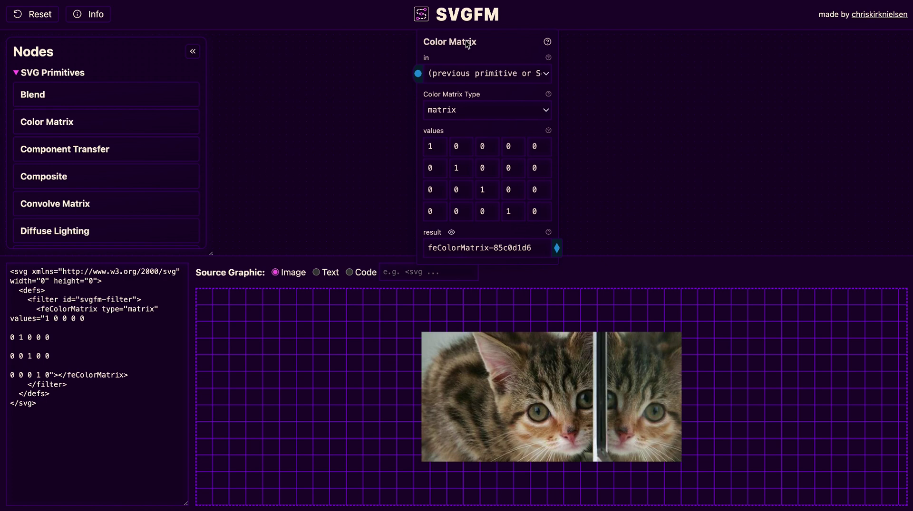
click(316, 273)
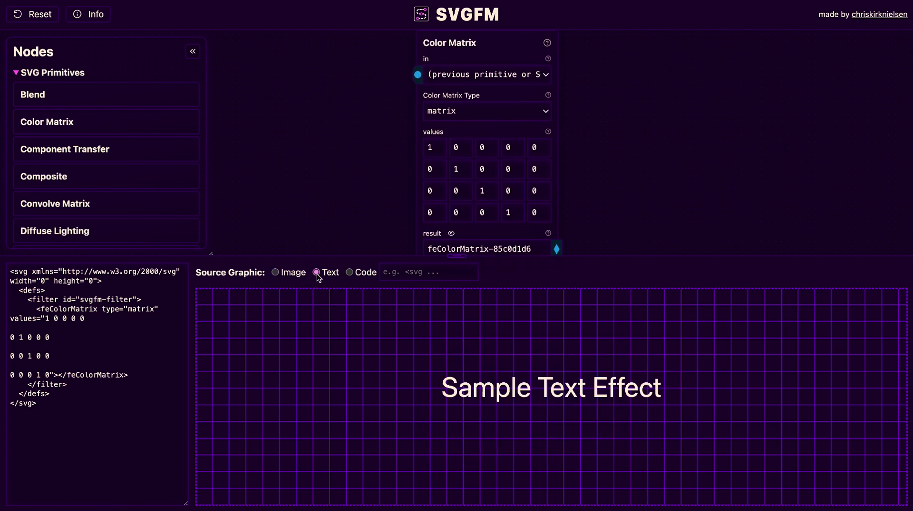
scroll(120, 178, down, 5)
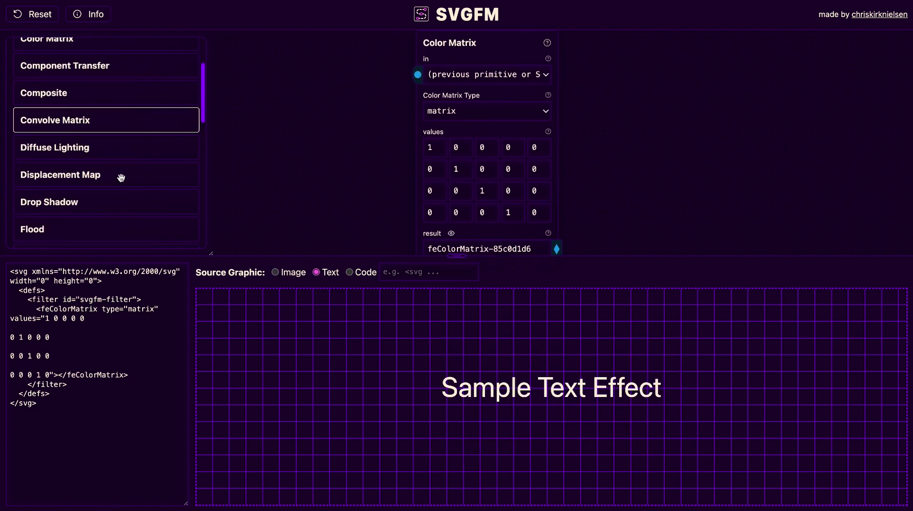
drag(121, 178, 305, 91)
drag(472, 43, 545, 47)
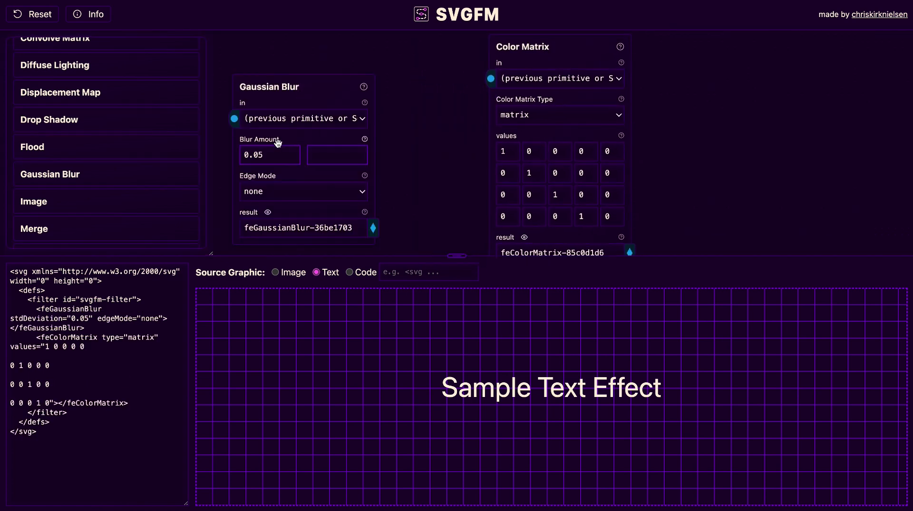
Set the Gaussian Blur amount to 2, then step it up to 2.05.
click(268, 155)
key(BackSpace)
key(BackSpace)
text(2)
key(Up)
key(Up)
key(Up)
key(Up)
key(Up)
key(Up)
key(Up)
key(Up)
key(Up)
key(Up)
key(Up)
key(Up)
key(Up)
key(Up)
key(Up)
key(Up)
key(Up)
key(Up)
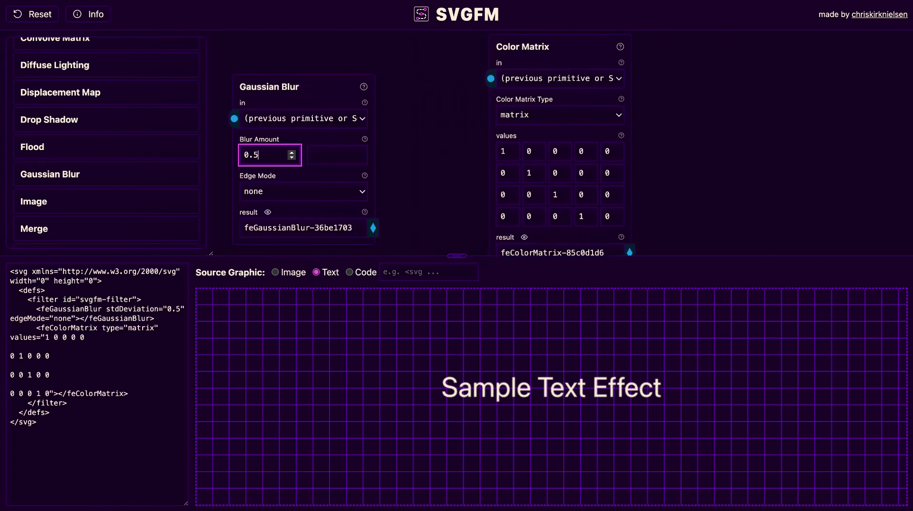
key(Up)
key(Up)
key(Up)
key(Up)
key(Up)
key(Up)
key(Up)
key(Up)
key(Up)
key(Up)
key(Up)
key(Up)
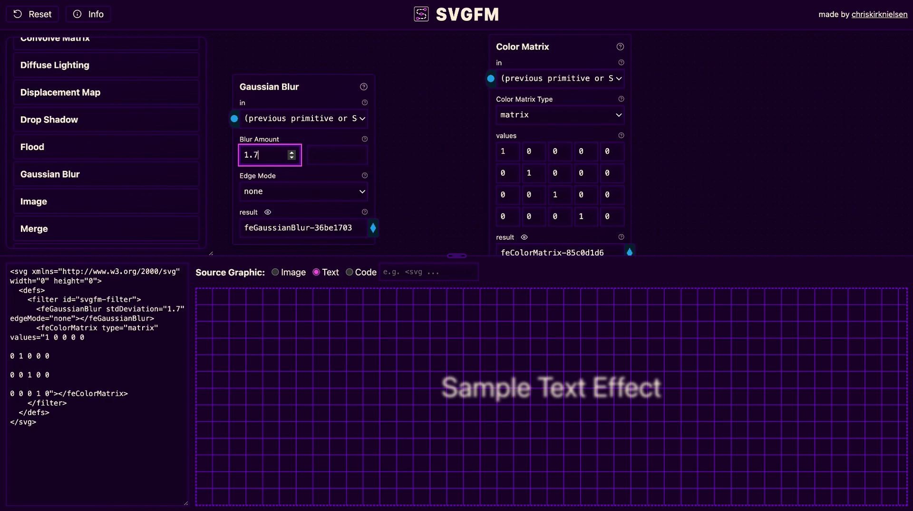
key(Up)
key(Up)
key(Up)
key(Up)
key(Up)
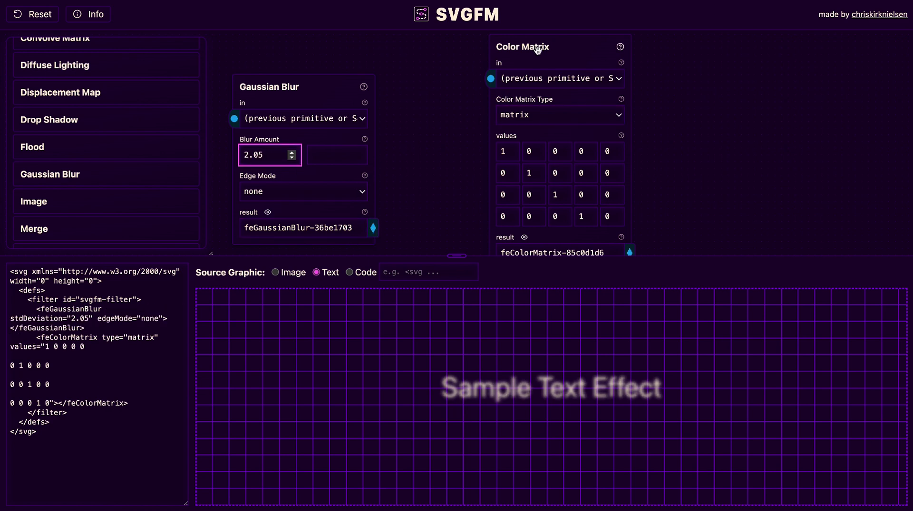
Connect the Gaussian Blur result to the Color Matrix input and set the alpha multiplier to 0.5.
drag(373, 228, 490, 79)
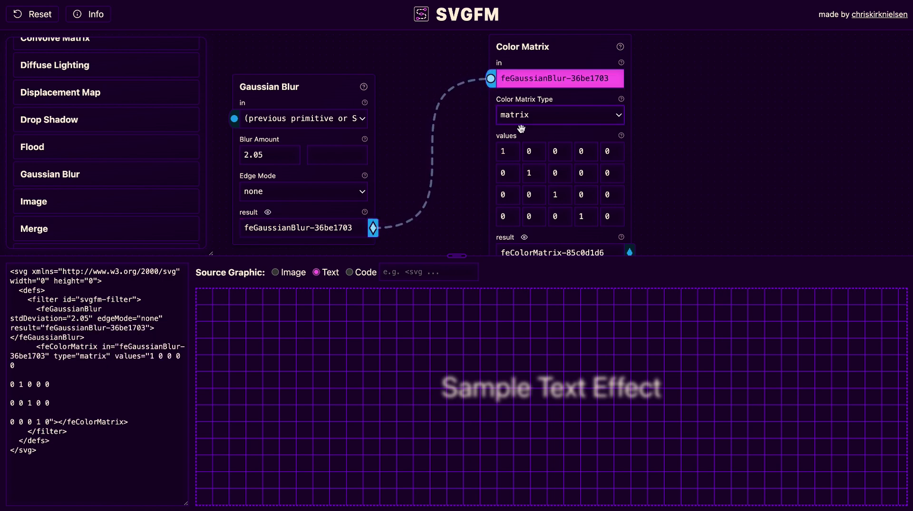
scroll(530, 118, down, 2)
click(585, 149)
key(BackSpace)
text(0.6)
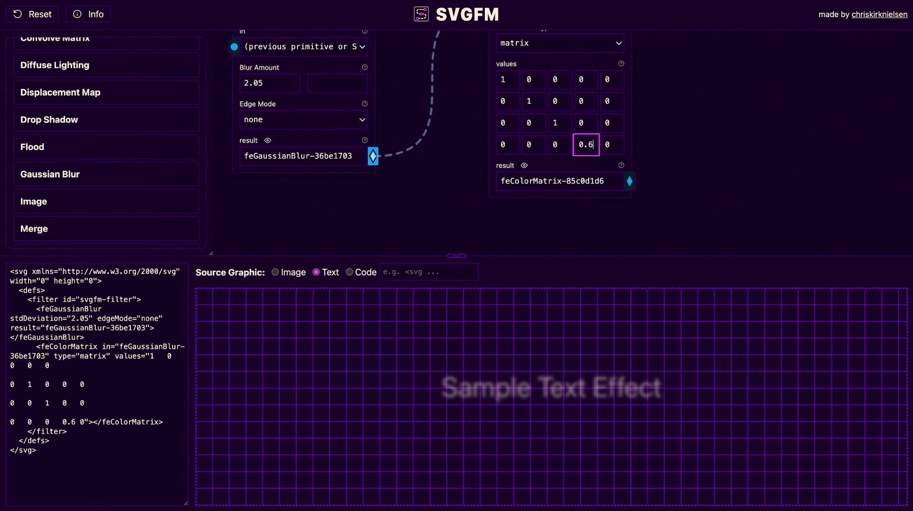
key(BackSpace)
text(5)
Step the alpha multiplier up past 2.4 and finish it at 14.
key(Up)
key(Up)
key(Up)
key(Up)
key(Up)
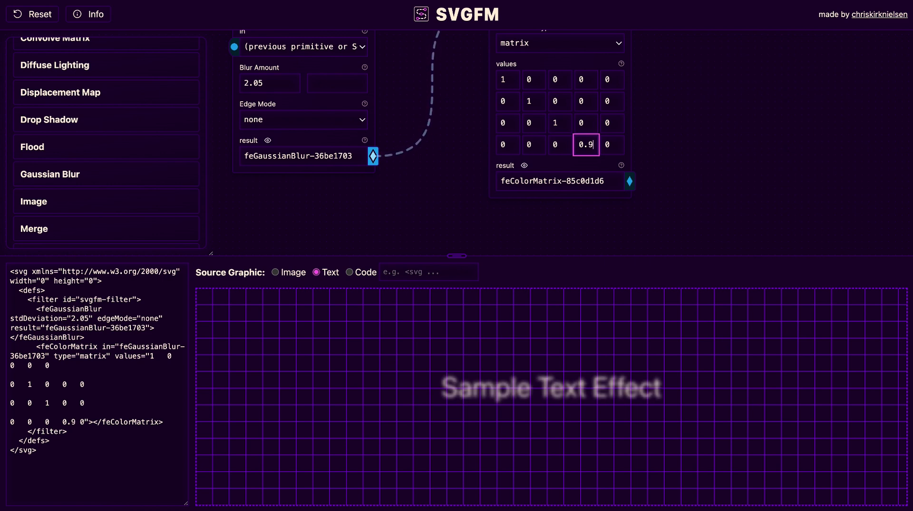
key(Up)
key(Up)
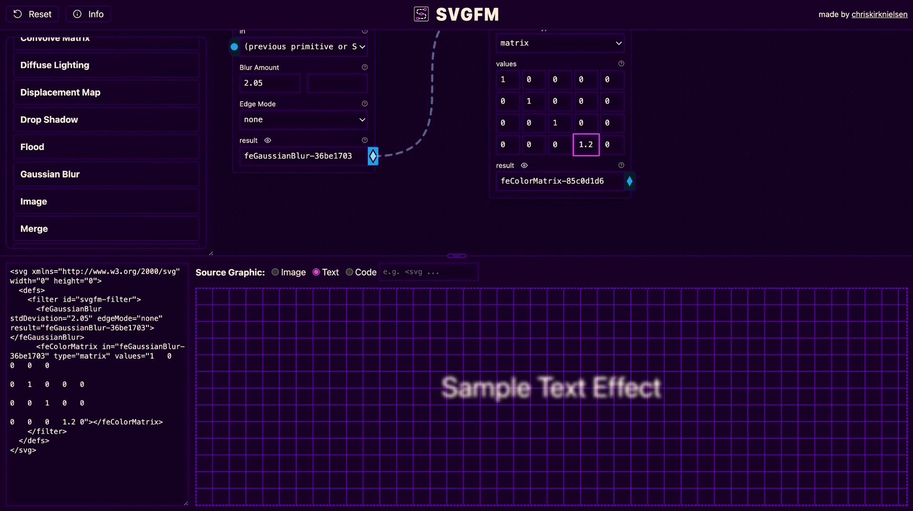
key(Up)
key(Up)
key(Up)
key(Up)
key(Up)
key(Up)
key(Up)
key(Up)
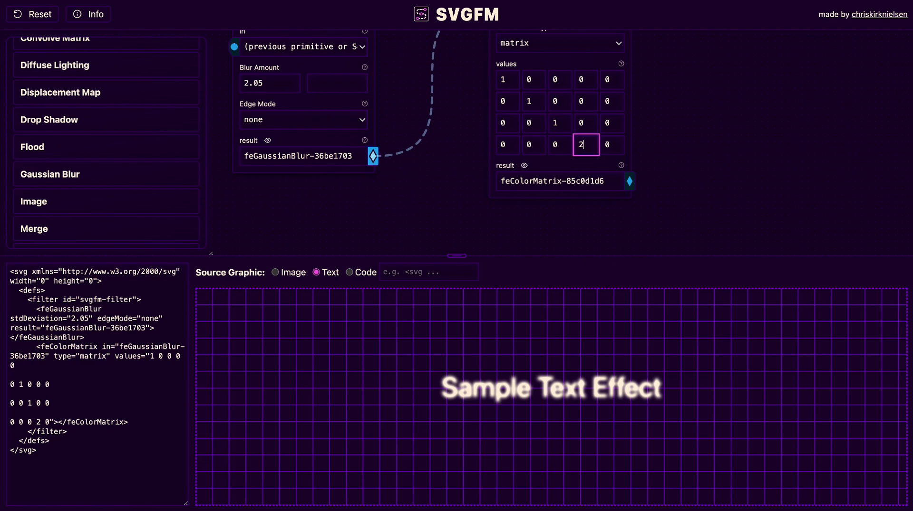
key(Up)
key(Up)
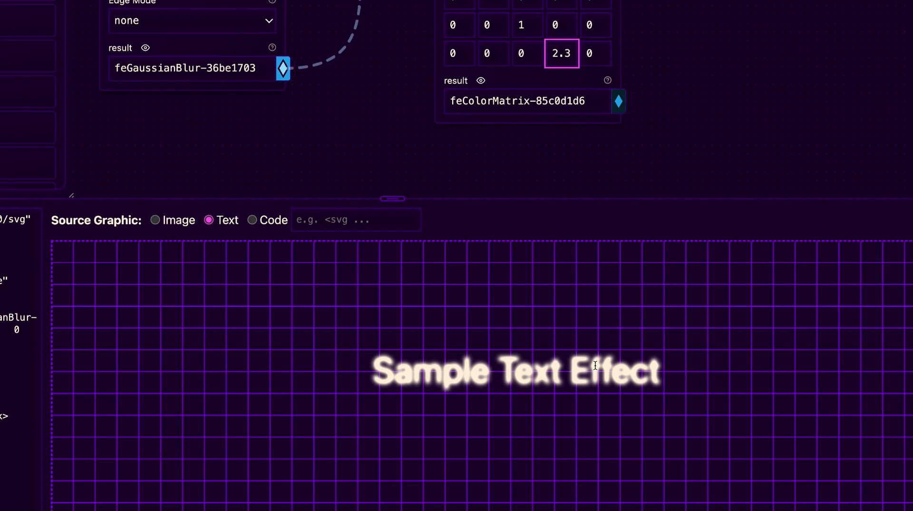
key(Up)
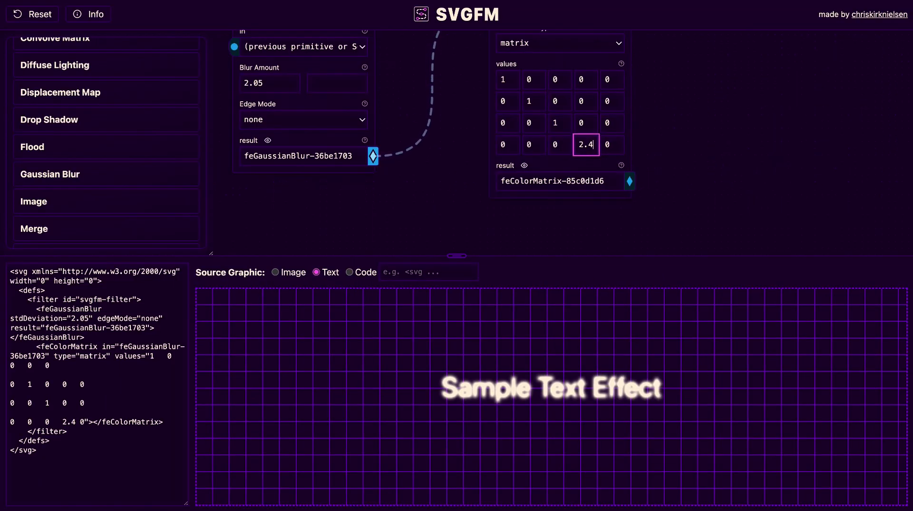
key(Up)
key(Up)
key(Up)
key(Up)
key(Up)
key(Up)
key(Up)
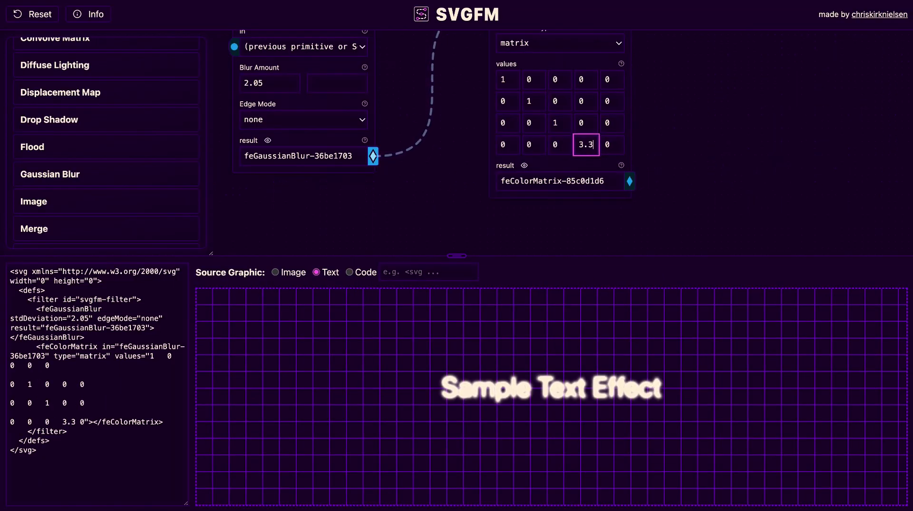
text(4)
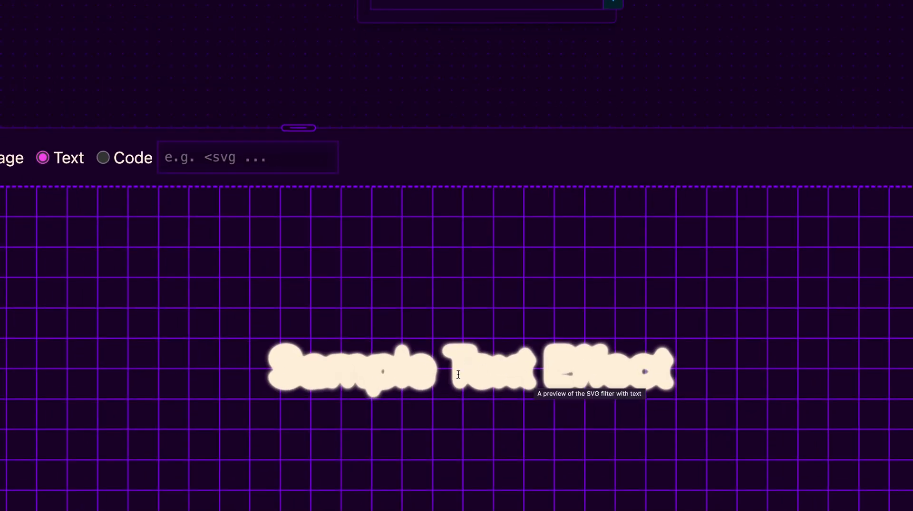
Change the last bottom-row matrix value from 0 to -4.
click(611, 150)
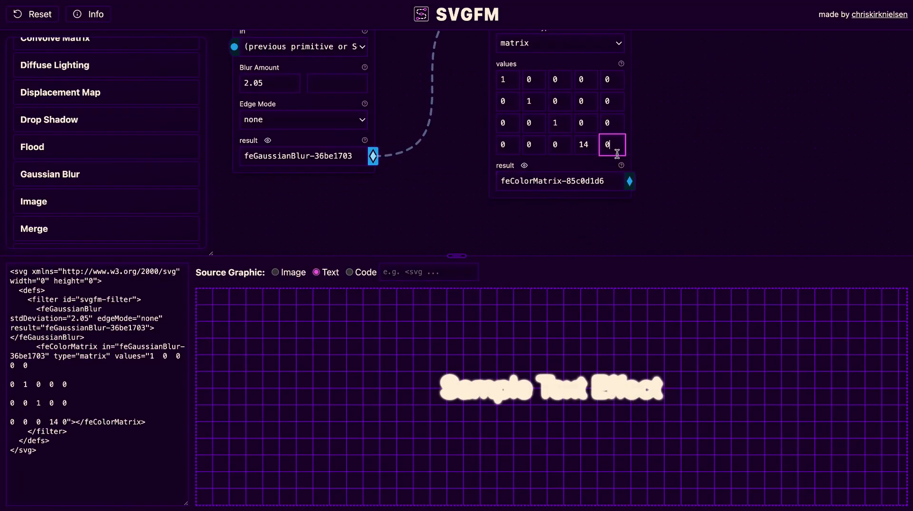
key(BackSpace)
text(-)
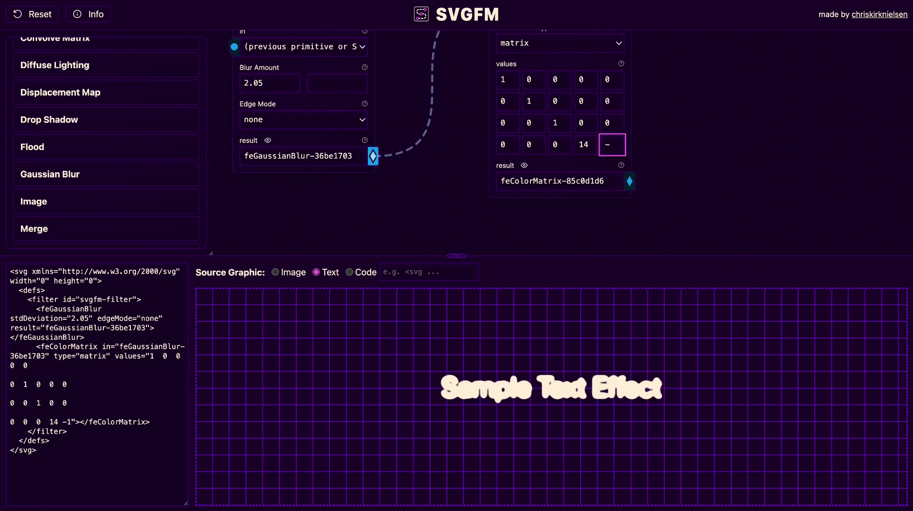
text(23)
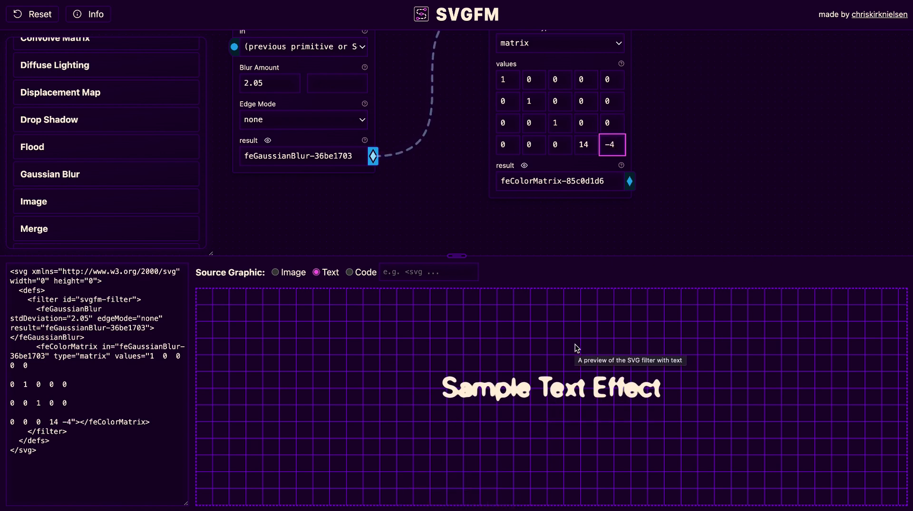
Push the blur amount through 1.85 and 2.8 up to 6.1, and try lowering the -4 offset.
click(264, 85)
key(BackSpace)
key(BackSpace)
key(BackSpace)
key(BackSpace)
text(1.85)
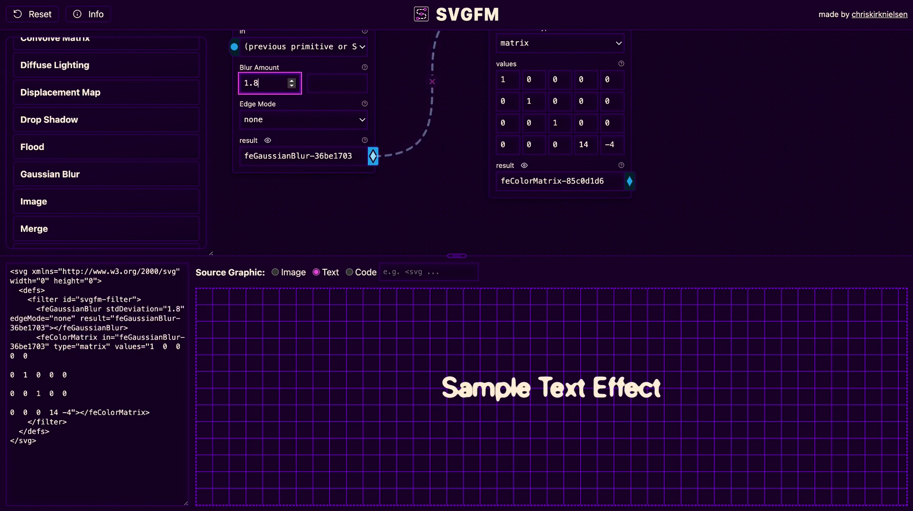
key(BackSpace)
key(BackSpace)
key(BackSpace)
key(BackSpace)
text(2.8)
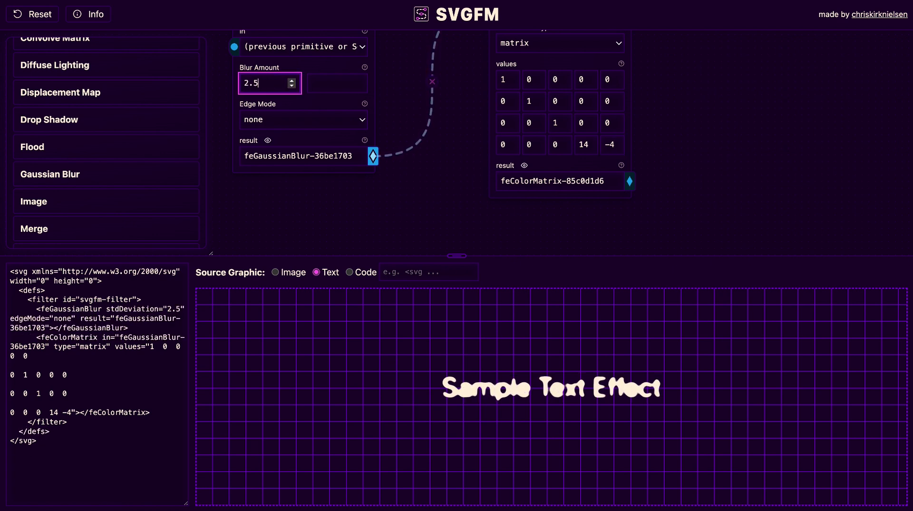
key(Up)
key(Up)
key(Up)
key(Up)
key(Up)
key(Up)
key(Up)
key(Up)
key(Up)
key(Up)
key(Up)
key(Up)
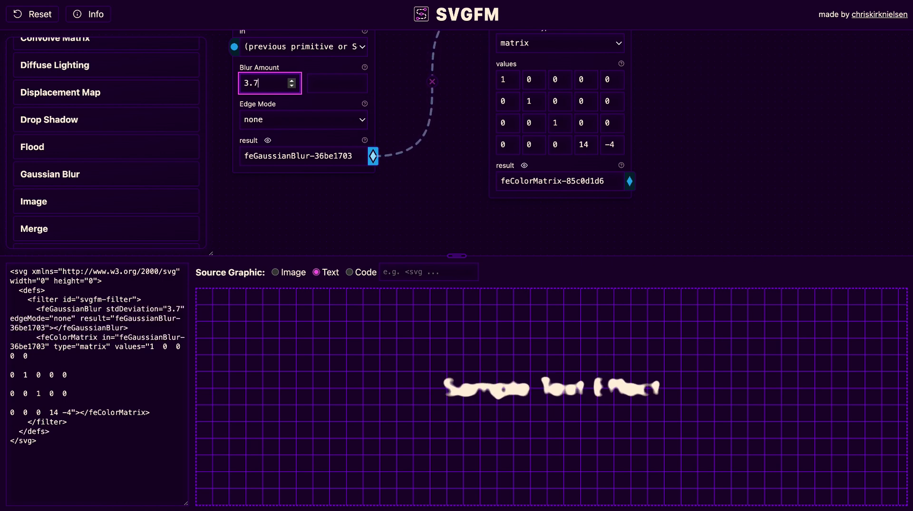
key(Up)
key(Up)
key(Up)
key(Up)
key(Up)
key(Up)
key(Up)
key(Up)
key(Up)
key(Up)
key(Up)
key(Up)
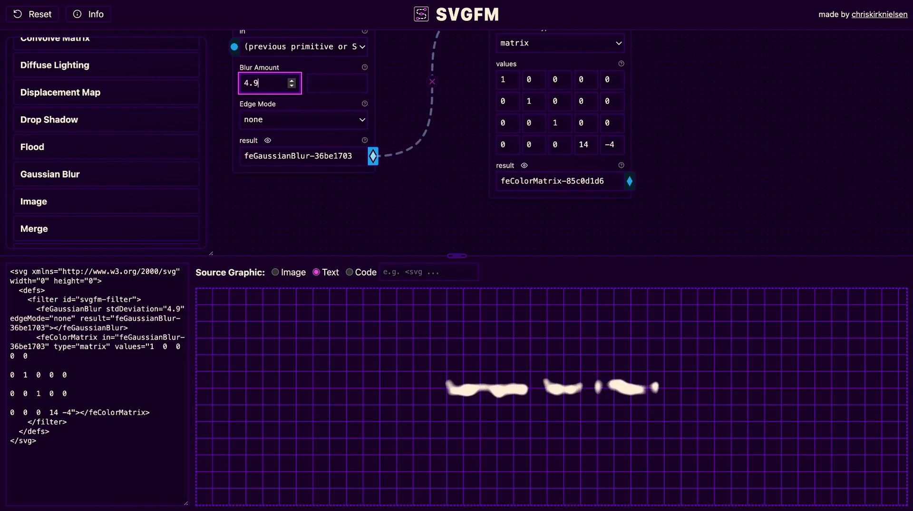
key(BackSpace)
text(35)
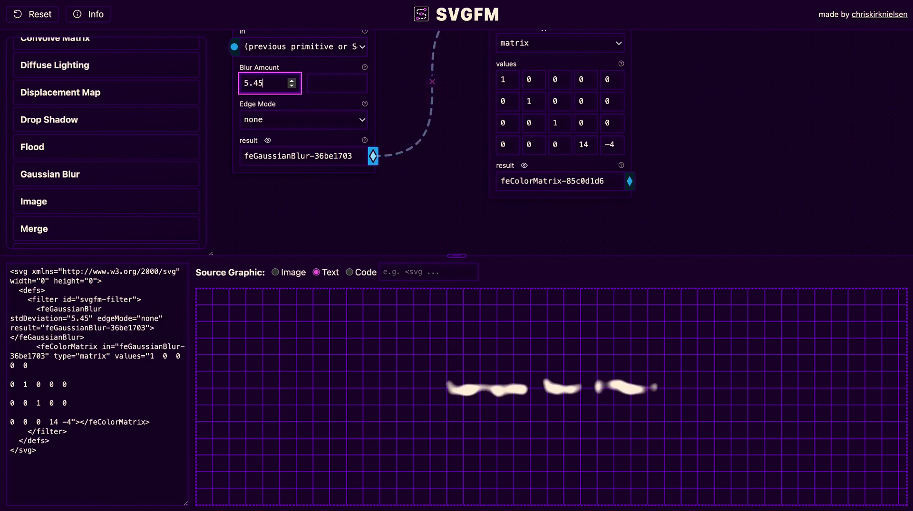
key(Up)
key(Up)
key(Up)
key(Up)
key(Up)
key(Up)
key(Up)
key(Up)
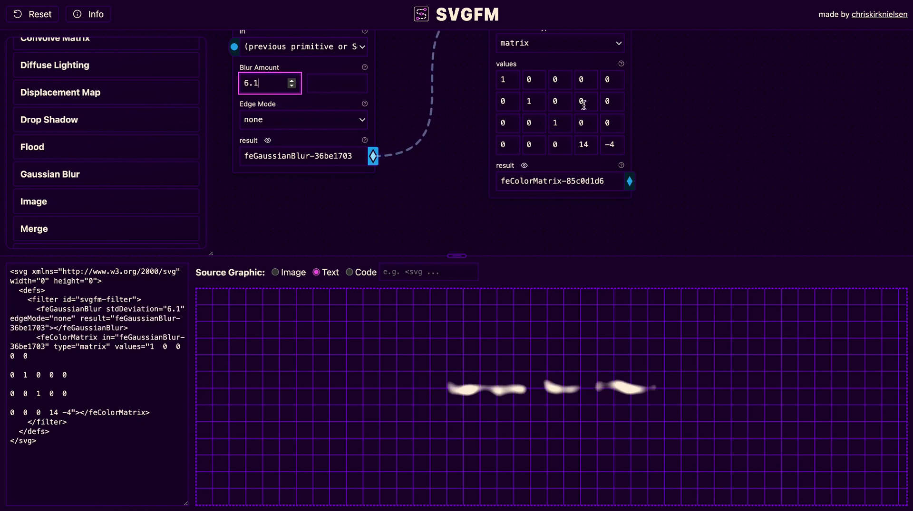
click(618, 141)
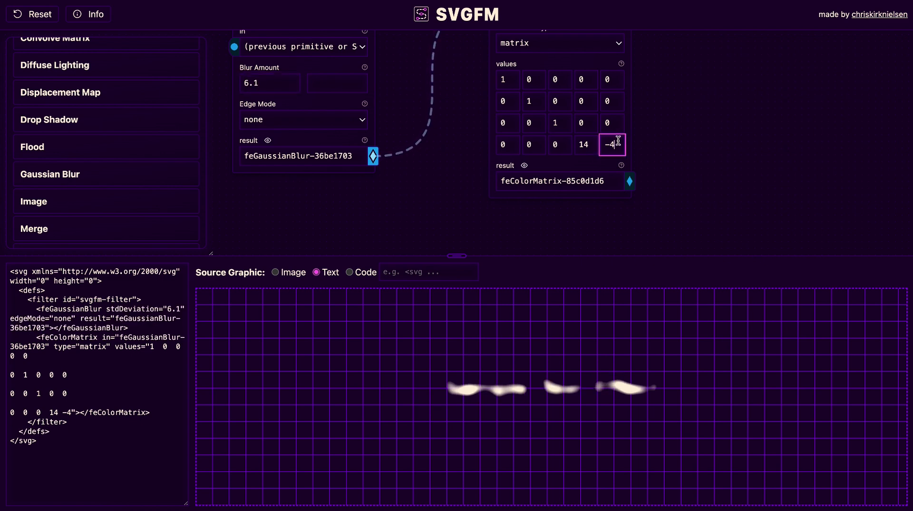
key(Down)
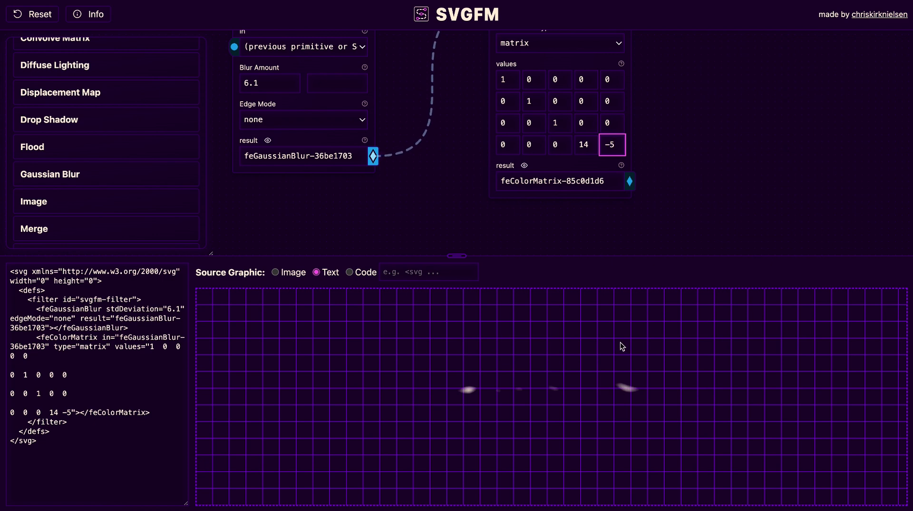
Lower the blur amount back down to 2.45.
click(287, 85)
key(Down)
key(Down)
key(Down)
key(Down)
key(Down)
key(Down)
key(Down)
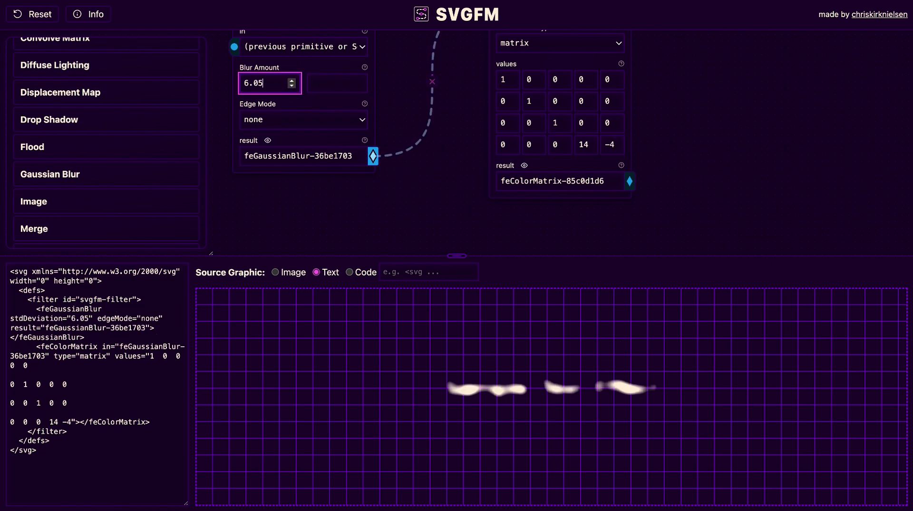
key(Down)
key(Down)
key(Down)
key(Down)
key(Down)
key(Down)
key(Down)
key(Down)
key(Down)
key(Down)
key(Down)
key(Down)
key(Down)
key(Down)
key(Down)
key(Down)
key(Down)
key(Down)
key(Down)
key(Down)
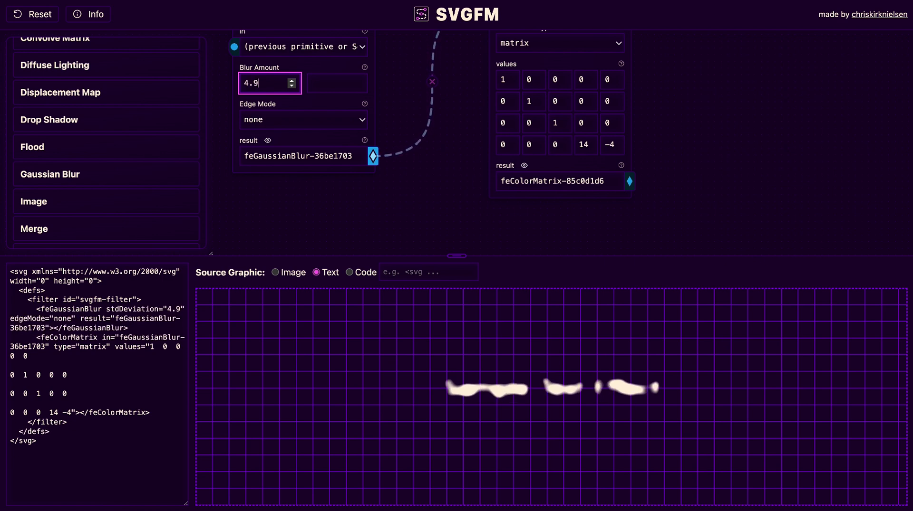
key(Down)
key(Down)
key(Down)
key(Down)
key(Down)
key(Down)
key(Down)
key(Down)
key(Down)
key(Down)
key(Down)
key(Down)
key(Down)
key(Down)
key(Down)
key(Down)
key(Down)
key(Down)
key(Down)
key(Down)
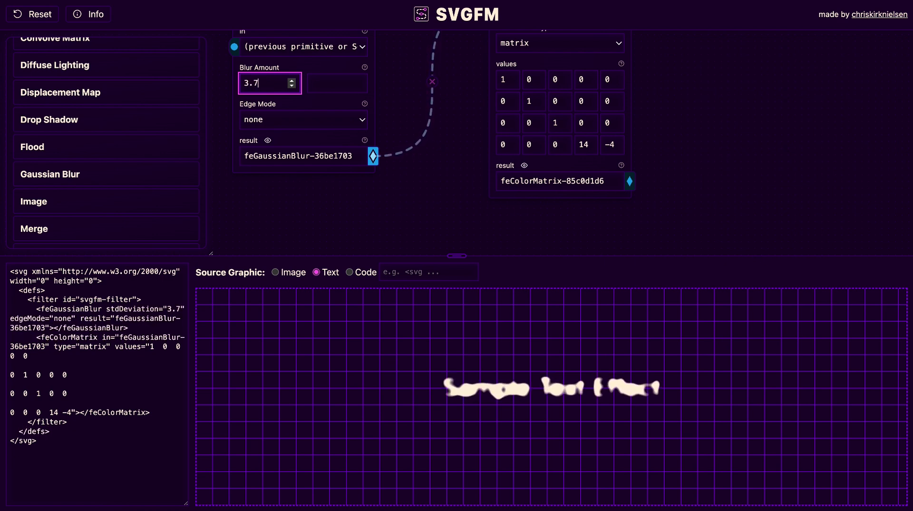
key(Down)
key(Down)
key(Down)
key(Down)
key(Down)
key(Down)
key(Down)
key(Down)
key(Down)
key(Down)
key(Down)
key(Down)
key(Down)
key(Down)
key(Down)
key(Down)
key(Down)
key(Down)
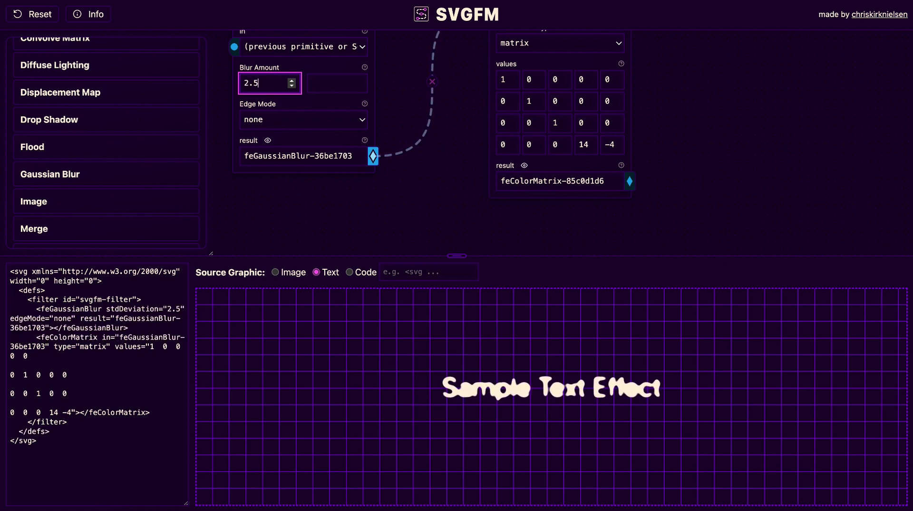
Try vertical blur values of 11 and 9 in the second Blur Amount box.
click(326, 87)
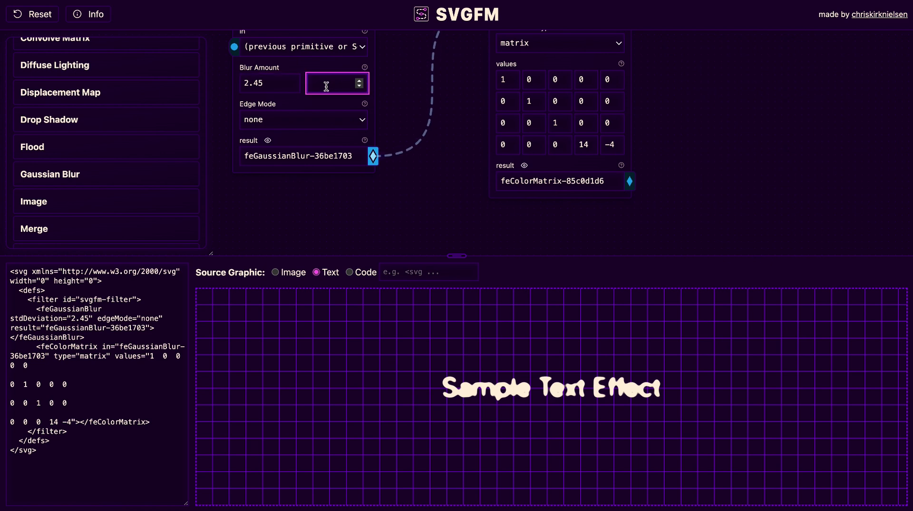
text(11)
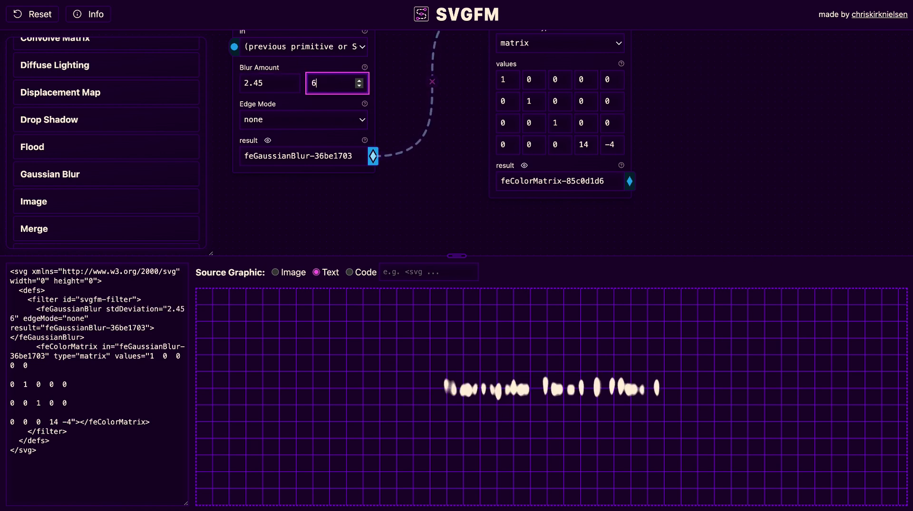
key(BackSpace)
key(BackSpace)
text(9)
key(Up)
key(Down)
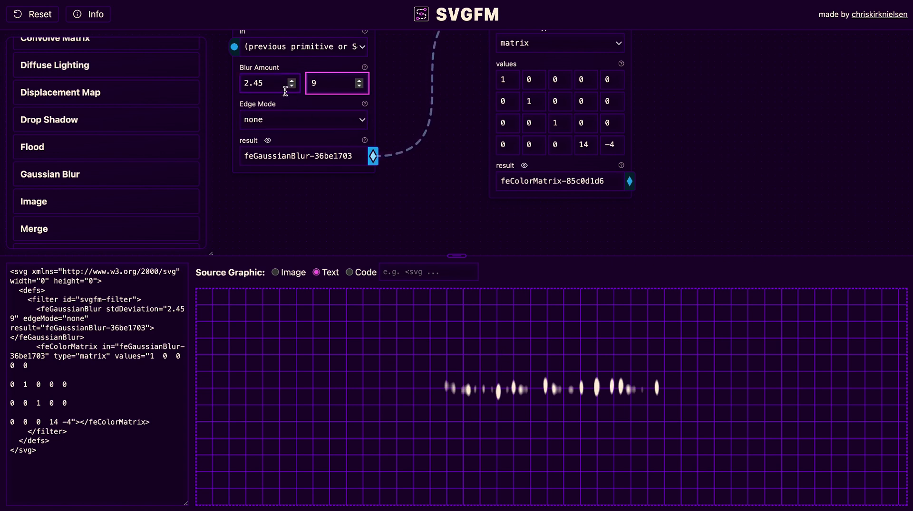
text(0)
Set the first blur amount to 0 and copy the generated SVG filter code.
click(266, 88)
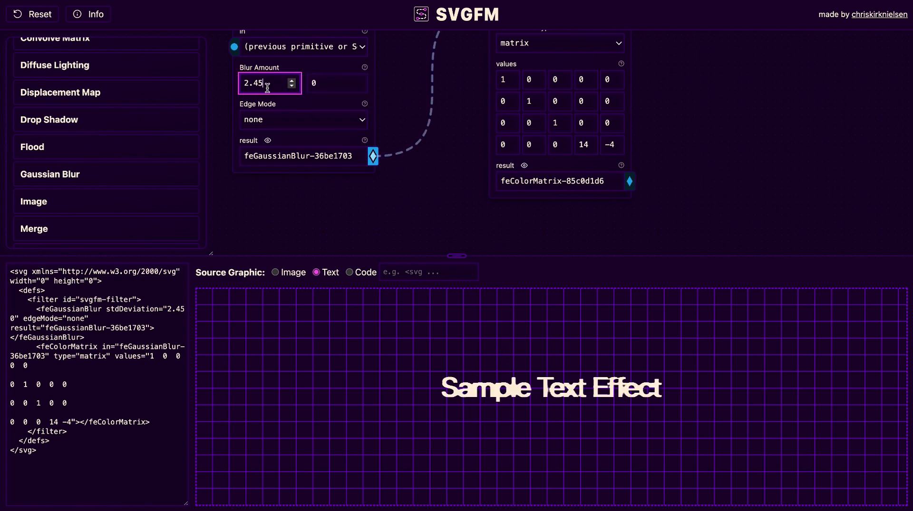
key(Up)
key(Up)
key(Up)
key(Up)
key(Up)
key(Up)
key(Up)
key(Up)
key(Up)
key(Up)
key(Up)
key(Up)
key(Up)
key(Up)
key(Up)
key(Up)
key(Up)
key(Up)
key(Up)
key(Up)
key(Up)
key(Up)
key(Up)
key(Up)
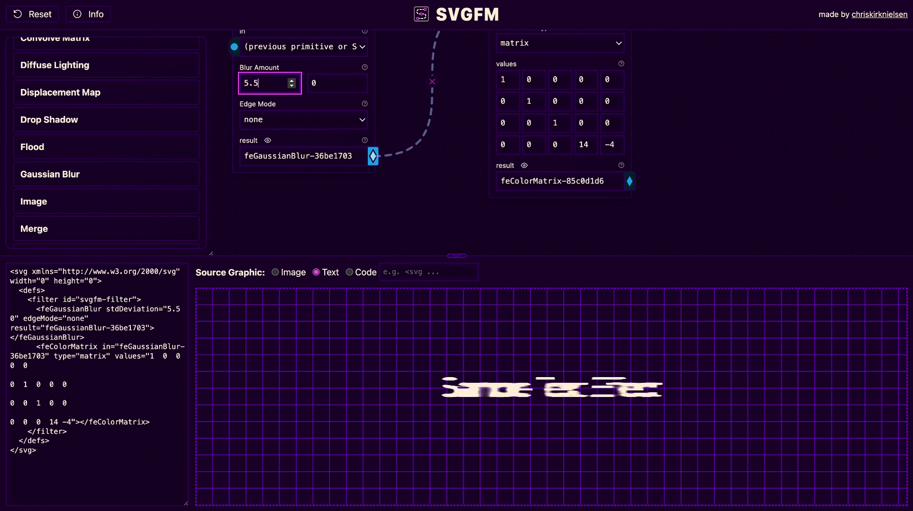
key(Up)
key(Up)
key(Up)
key(Up)
key(Up)
key(Up)
text(5)
key(Up)
key(Up)
key(Up)
key(Up)
key(Up)
key(Up)
key(Up)
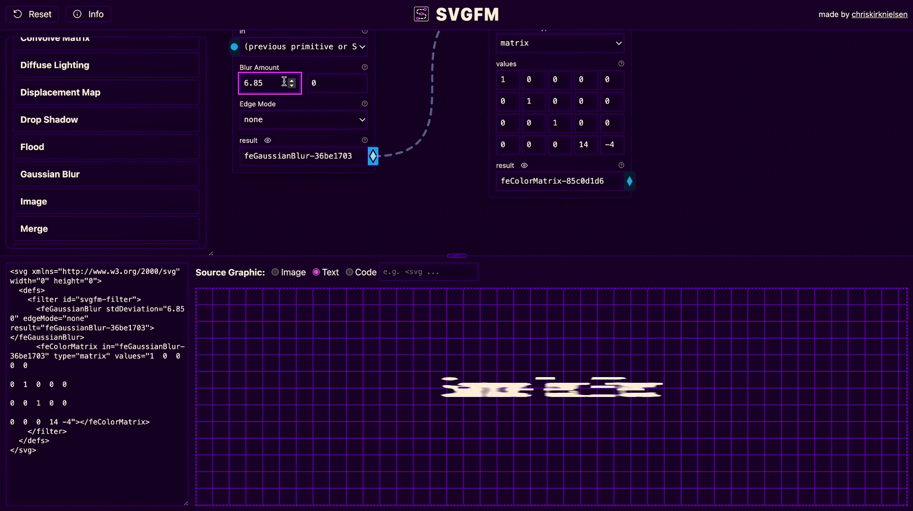
drag(283, 82, 234, 79)
text(0)
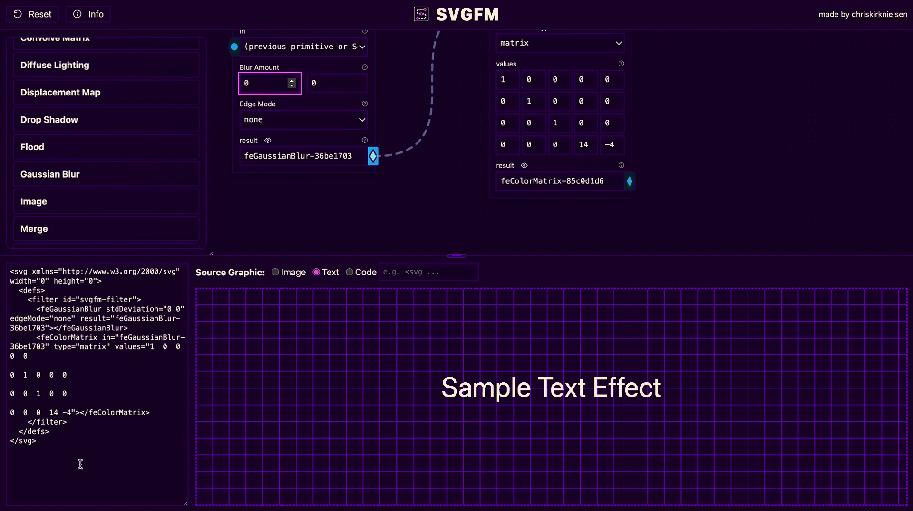
drag(11, 271, 62, 447)
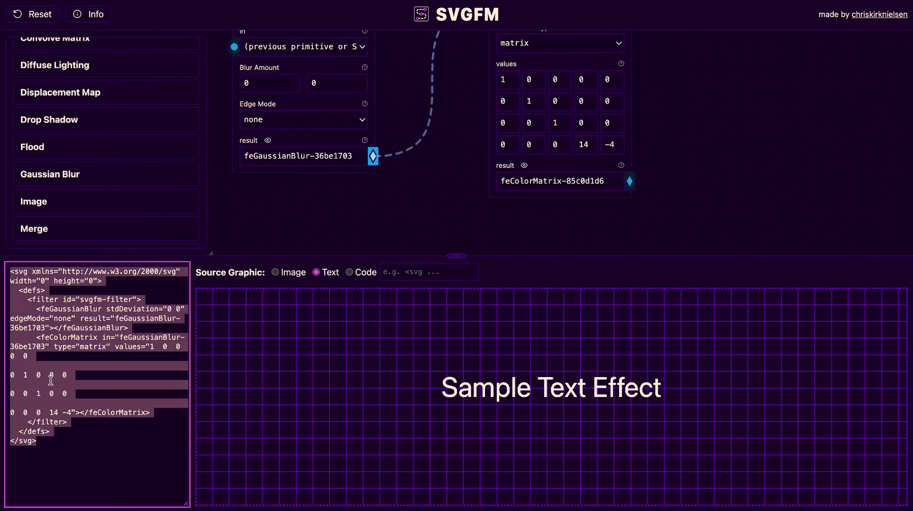
key(super+Tab)
Import the copied filter code into Webflow through SVG Import.
key(super+k)
text(svg)
key(Return)
click(456, 214)
key(ctrl+v)
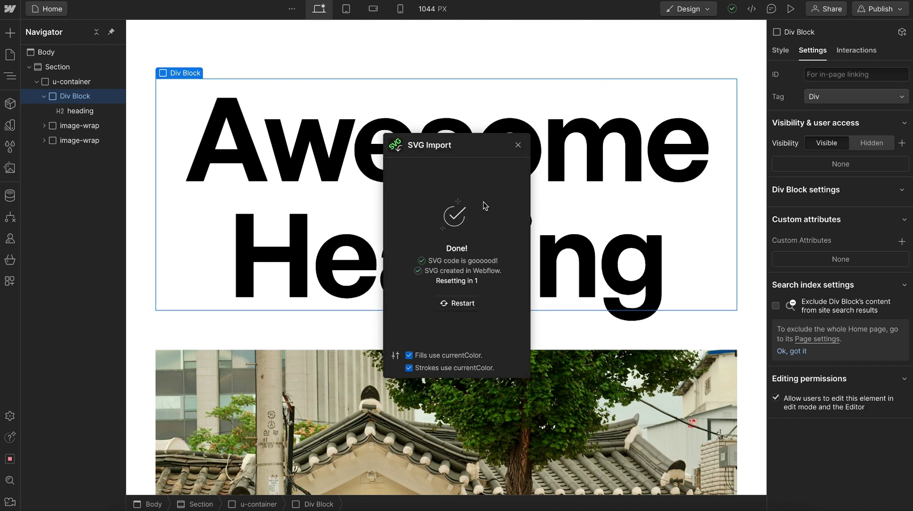
click(517, 146)
Move the Filter out of Defs directly under Svg and delete the empty Defs.
click(51, 125)
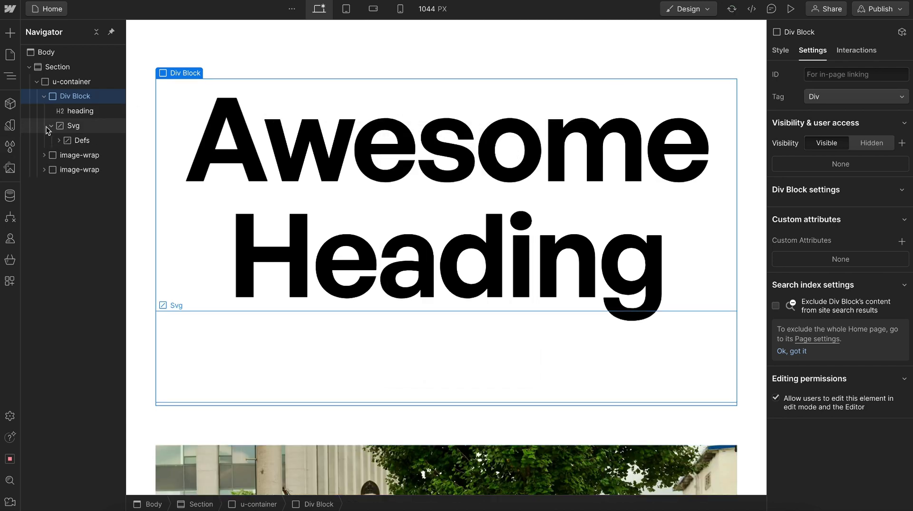
click(58, 140)
drag(59, 144, 77, 156)
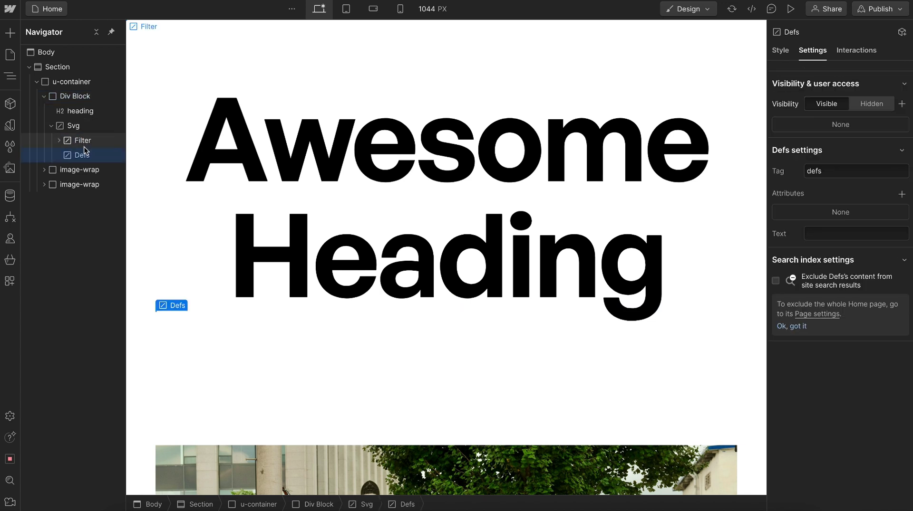
key(Delete)
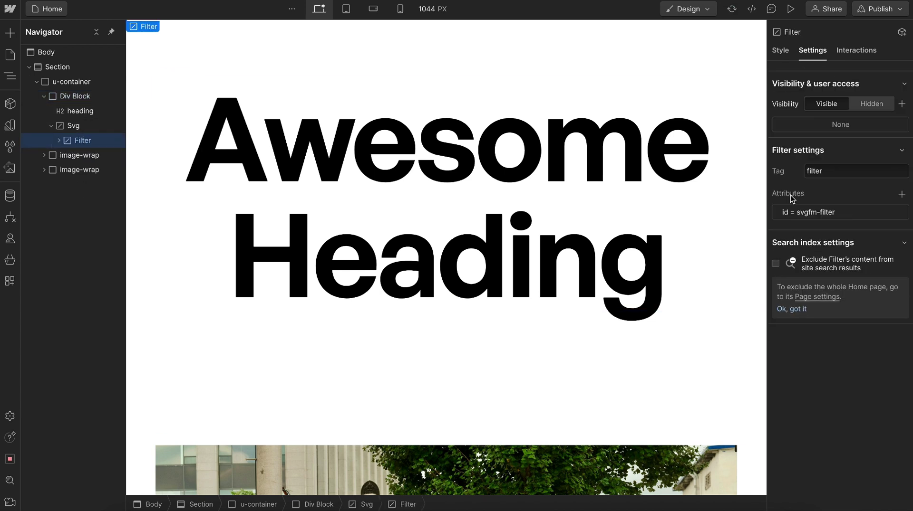
Rename the filter's id from svgfm-filter to heading-filter.
click(844, 213)
drag(862, 259, 782, 254)
text(heading-filter)
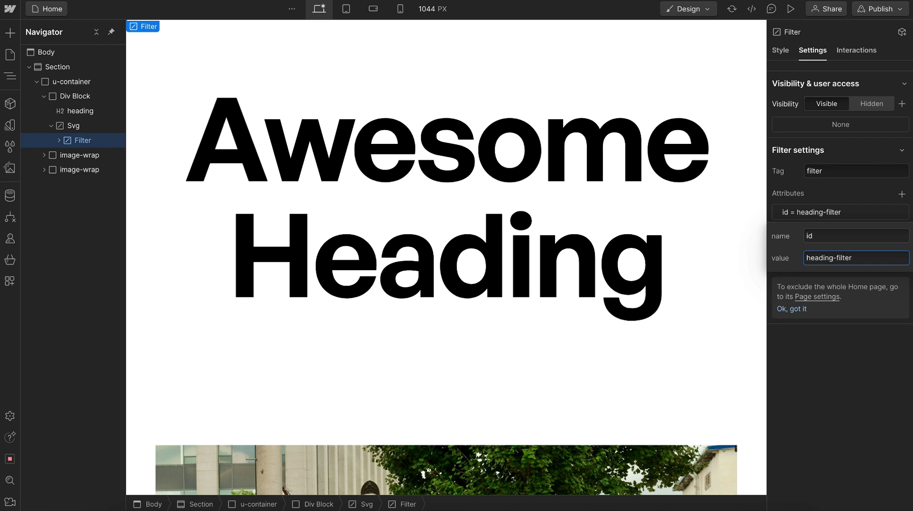
Move the Svg above the heading and give its wrapping Div Block the class heading-wrap.
click(879, 408)
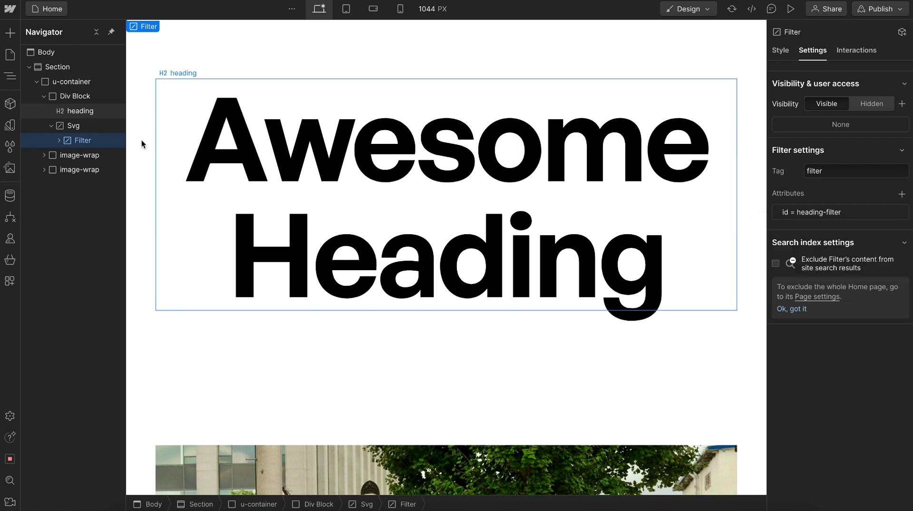
click(74, 127)
drag(74, 126, 75, 107)
click(81, 96)
key(ctrl+Return)
text(heading-wrap)
key(Return)
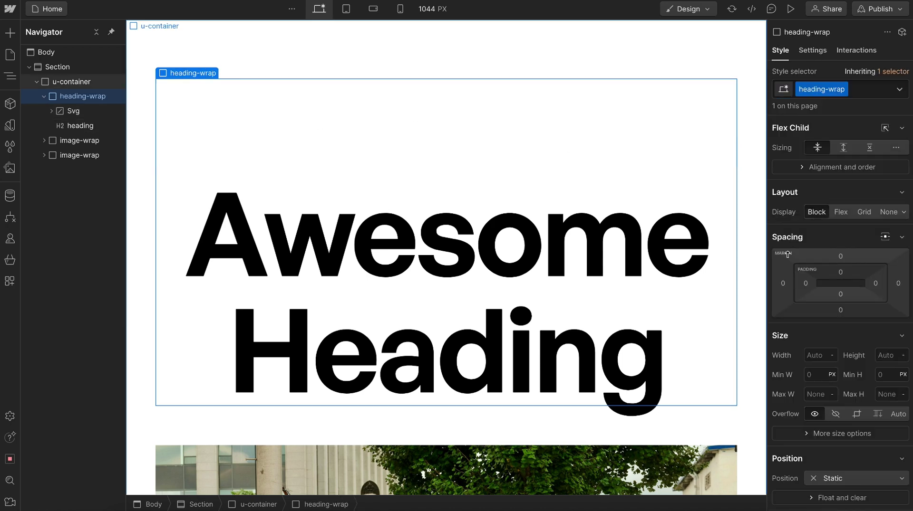
Add a custom filter property of url(#heading-filter) to heading-wrap.
scroll(806, 422, down, 5)
click(791, 436)
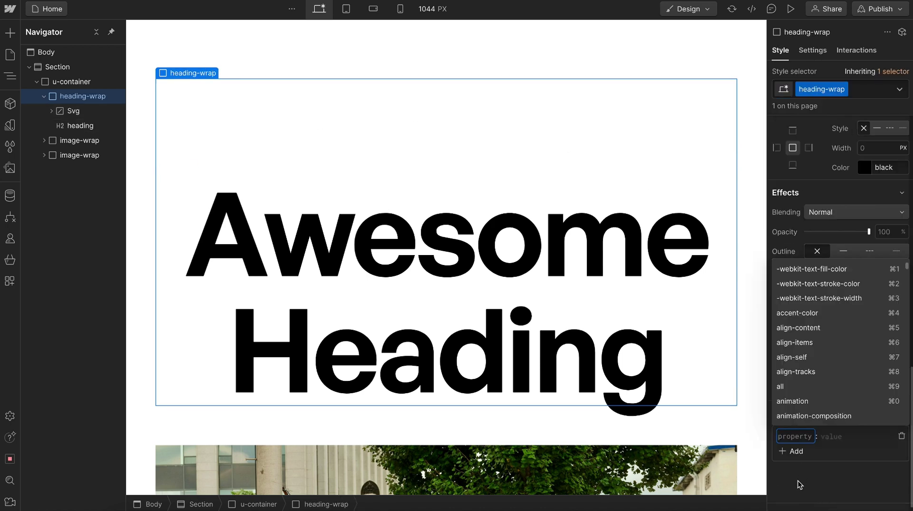
text(fil)
key(Return)
text(url()
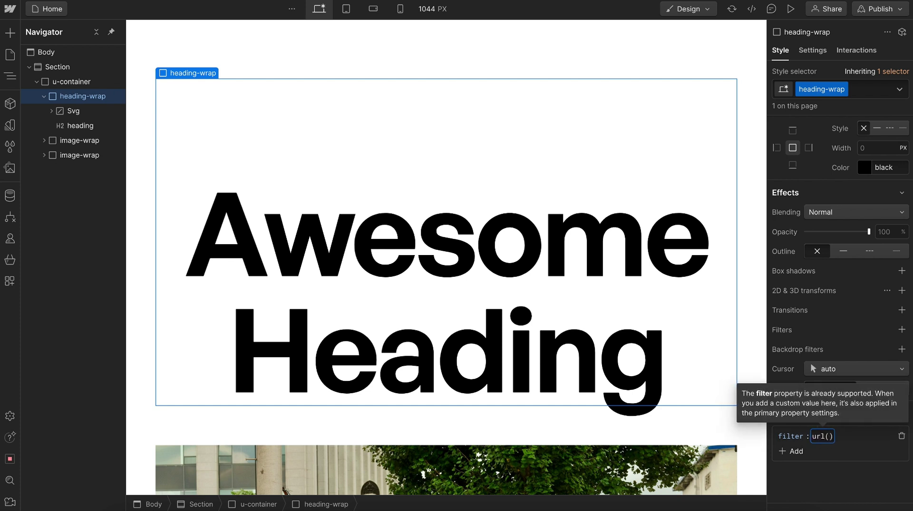
text(#heading-fi)
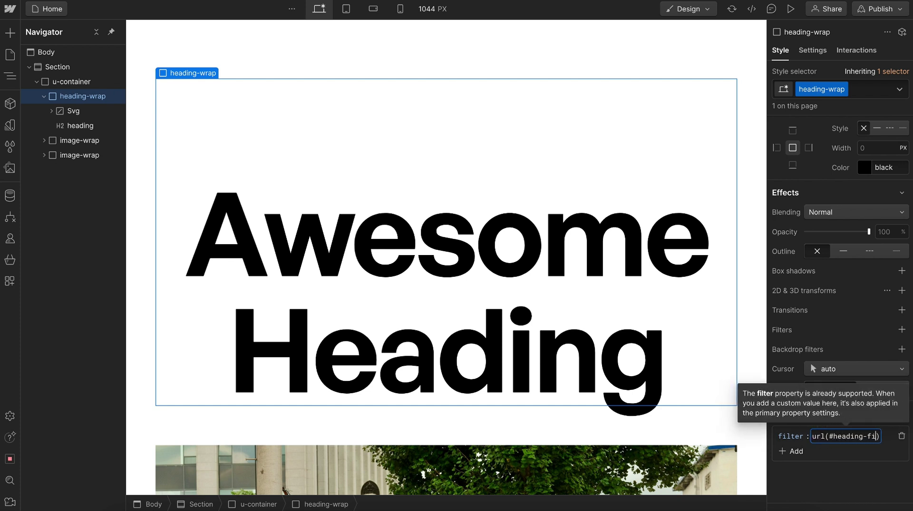
text(lter)
key(Return)
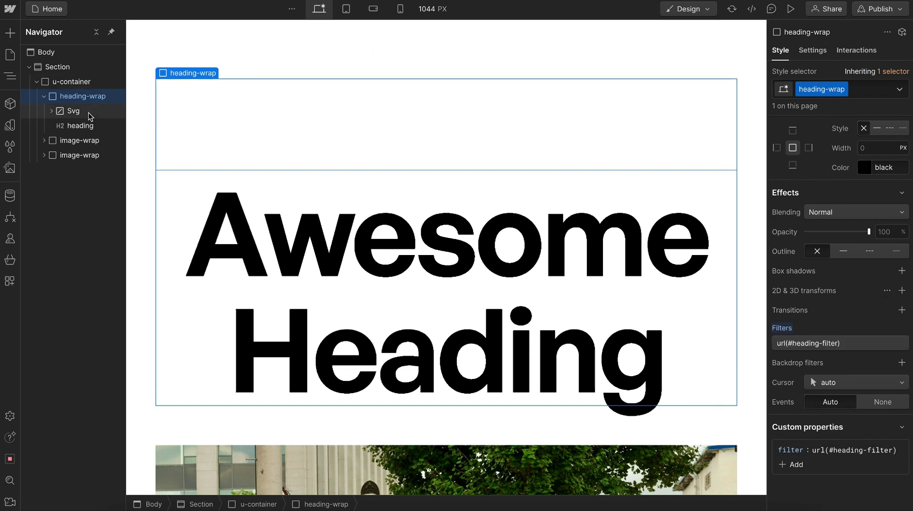
Apply the existing svg-filter class to the heading's Svg to hide it.
click(73, 110)
key(ctrl+Return)
text(svg)
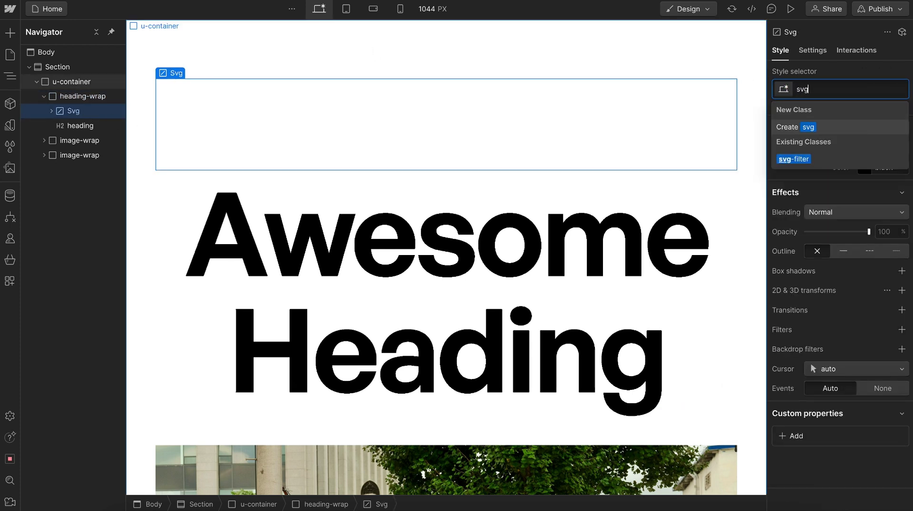
click(814, 162)
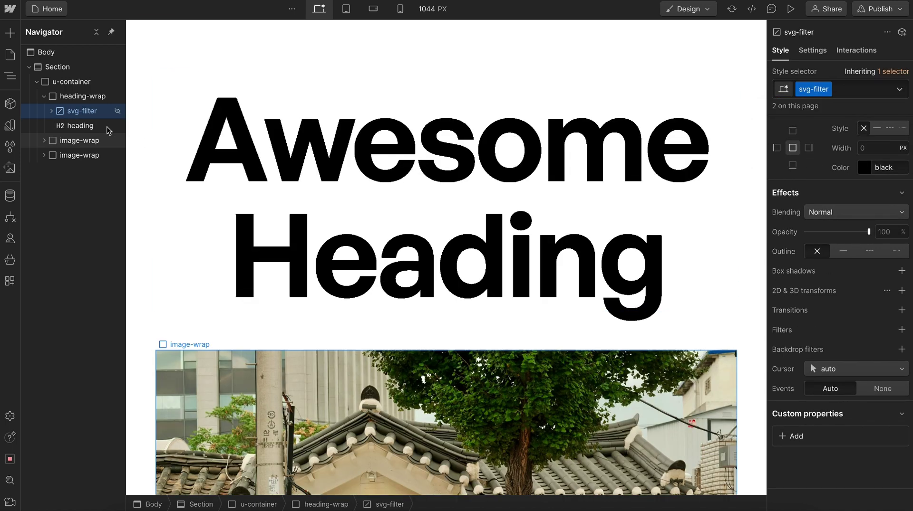
Open the stdDeviation attribute of the Fe Gaussian Blur primitive inside svg-filter's Filter.
click(51, 111)
click(58, 125)
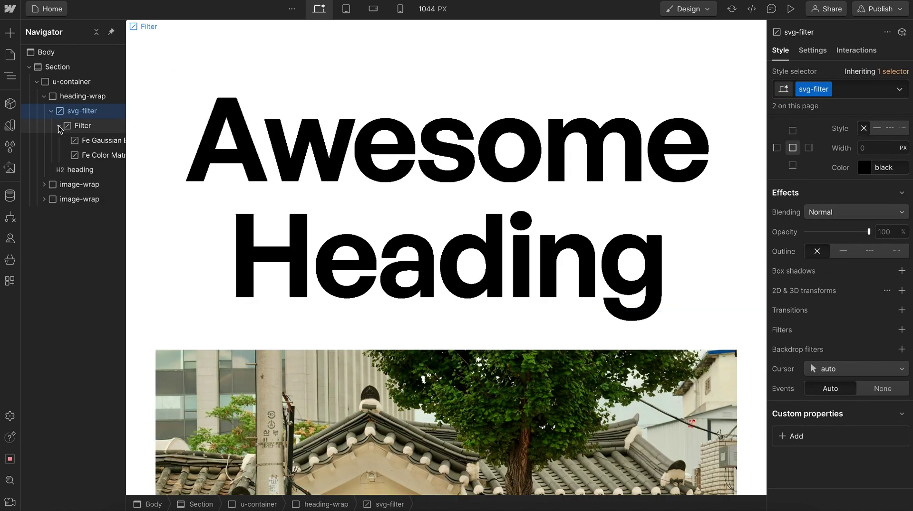
click(87, 142)
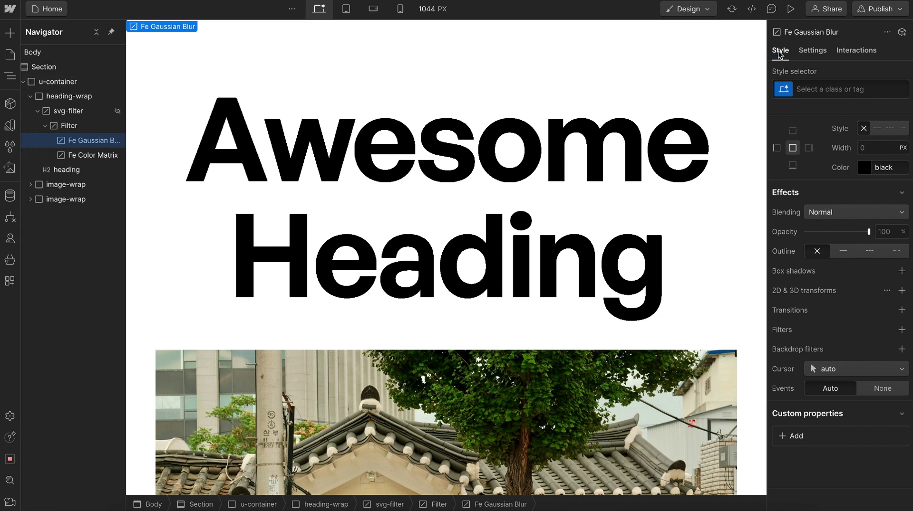
click(804, 53)
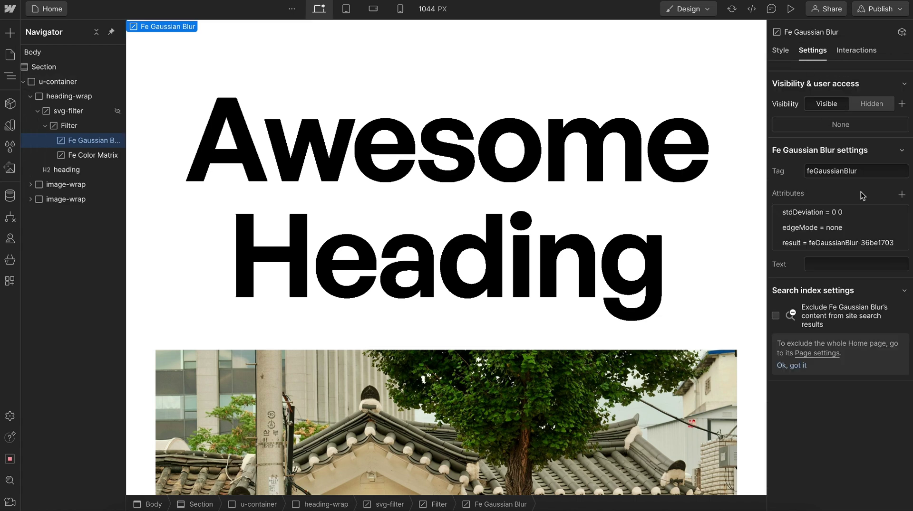
click(844, 219)
click(808, 259)
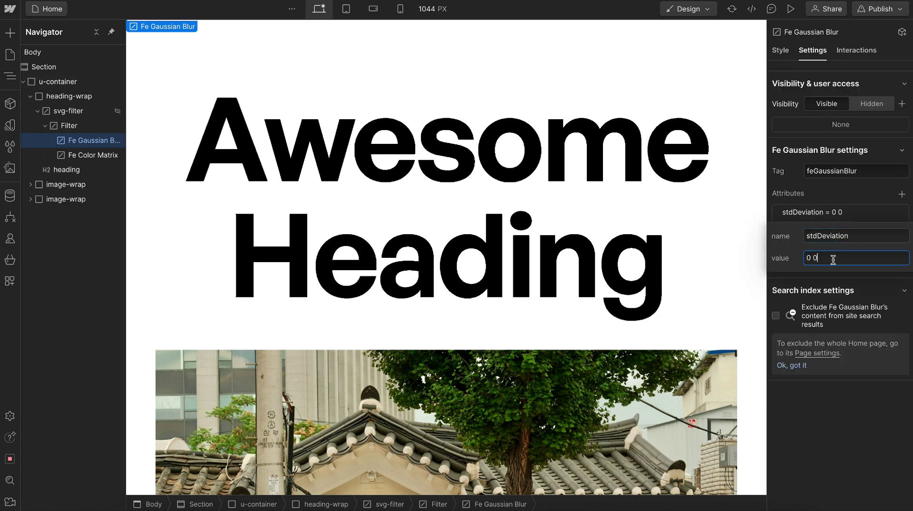
Try blur stdDeviation values 15, 10 and 5, then commit it at 0.
drag(834, 261, 790, 262)
text(15)
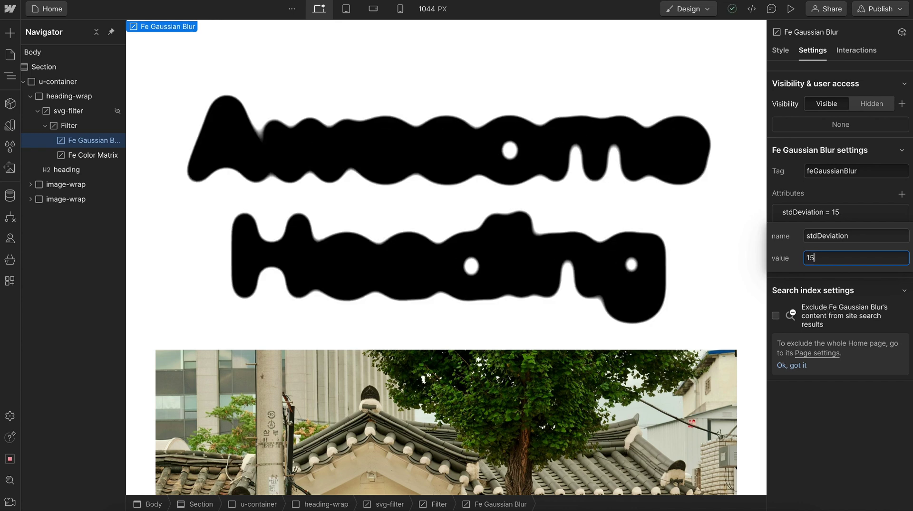
key(BackSpace)
key(BackSpace)
text(10)
key(BackSpace)
key(BackSpace)
text(5)
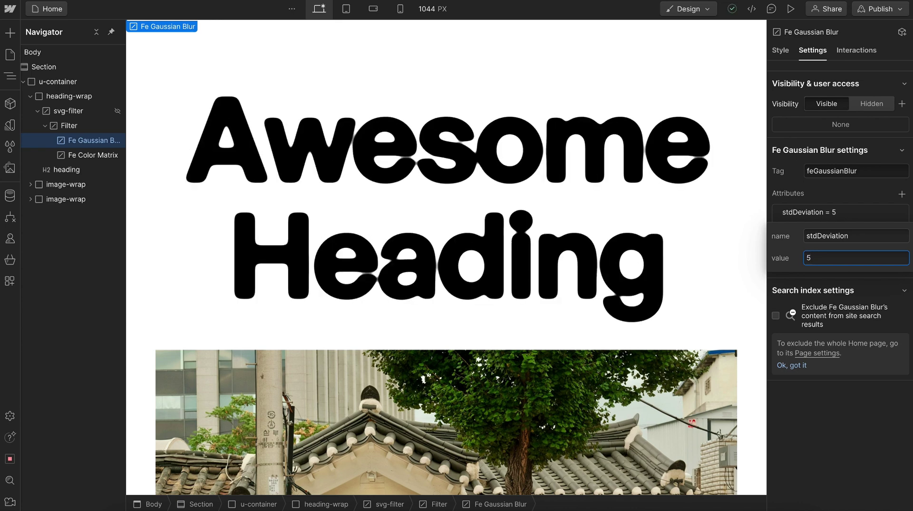
key(BackSpace)
text(0)
key(Return)
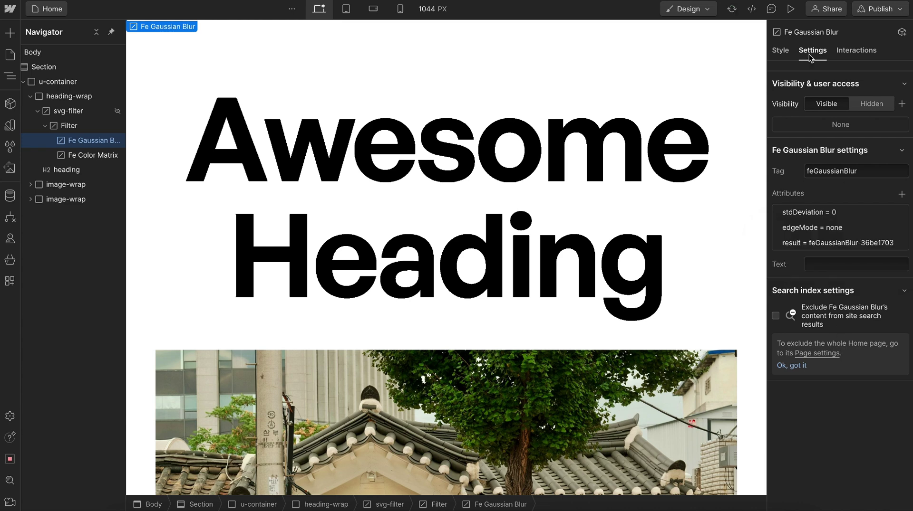
click(780, 50)
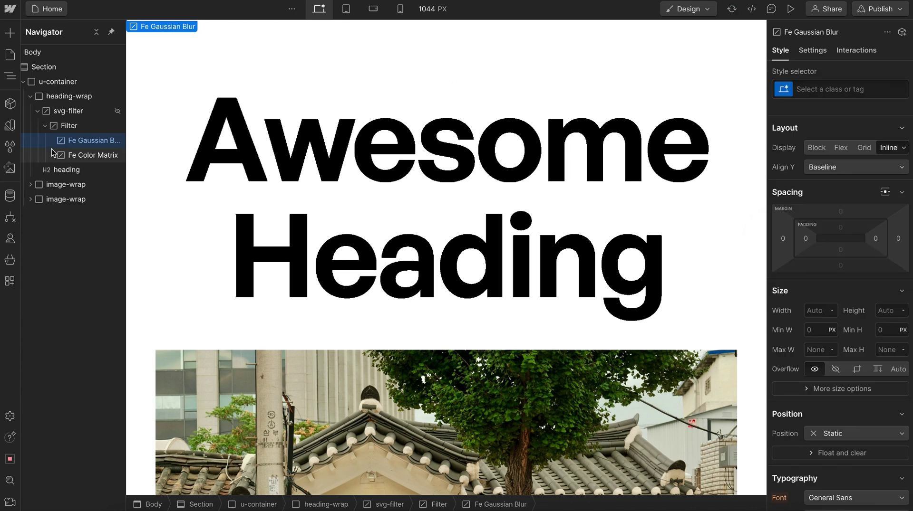
Make the svg-filter element a component named Heading Filter and return to the page.
click(38, 111)
click(69, 111)
click(14, 104)
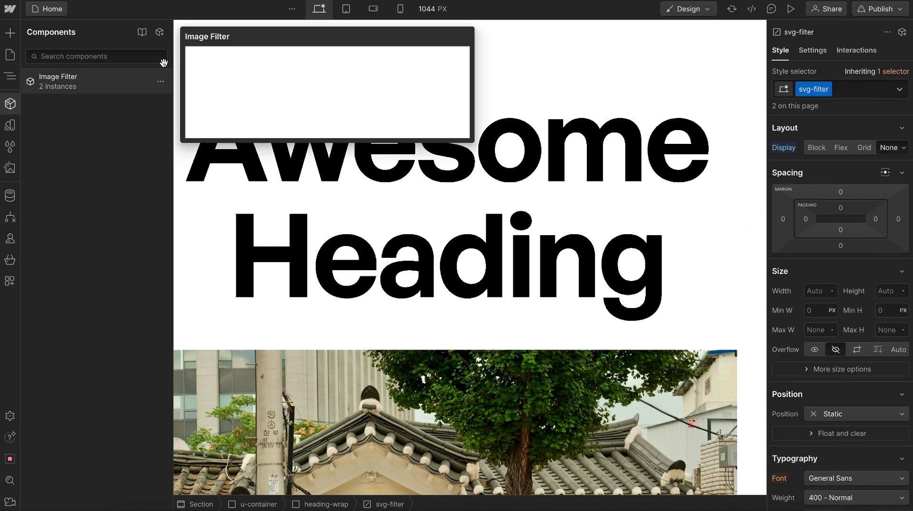
click(160, 32)
text(Heading Filter)
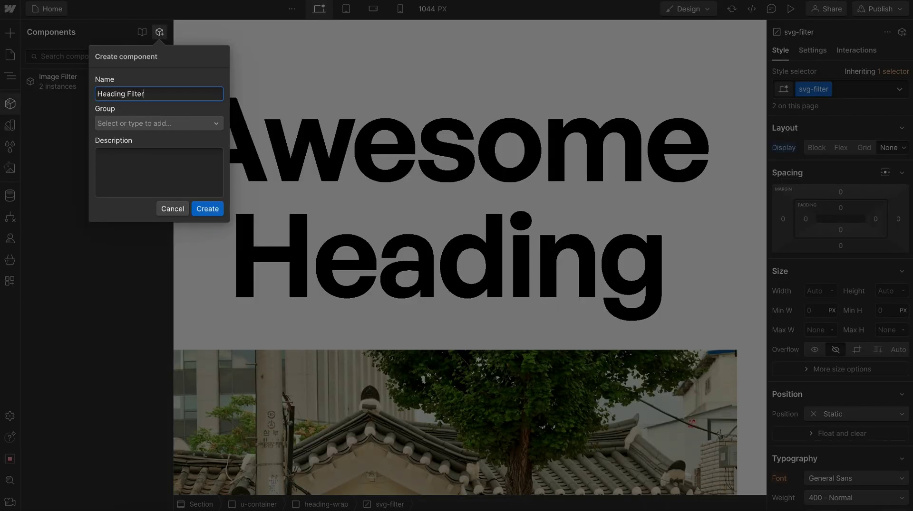
key(Return)
click(176, 158)
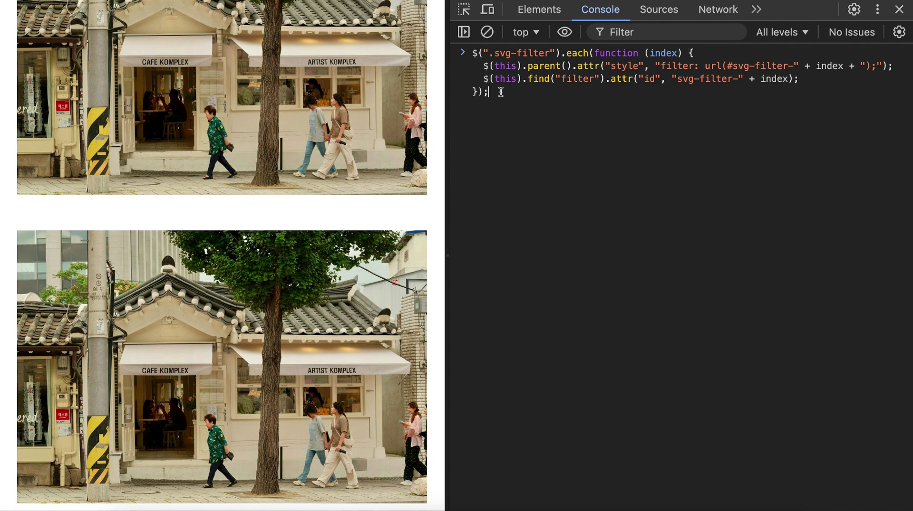
key(ctrl+a)
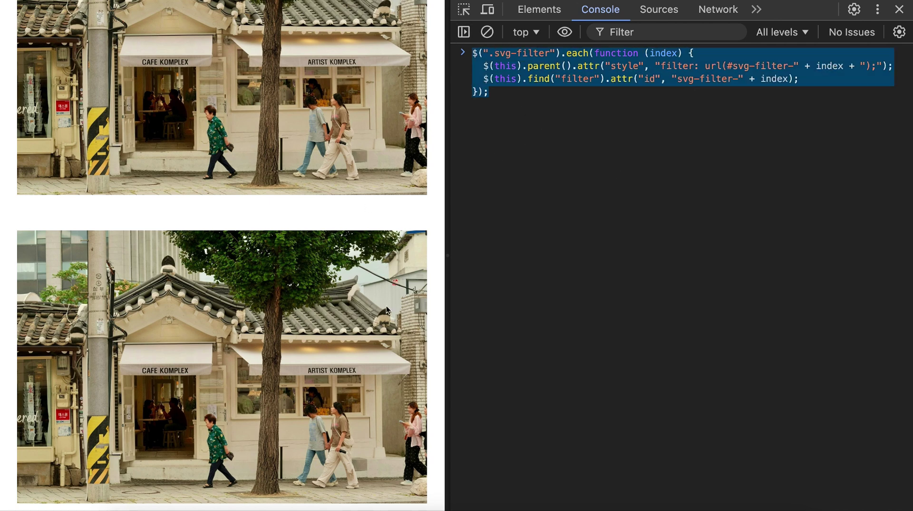
Review and run the .svg-filter script giving each filter an svg-filter-N id and matching parent filter url.
click(627, 95)
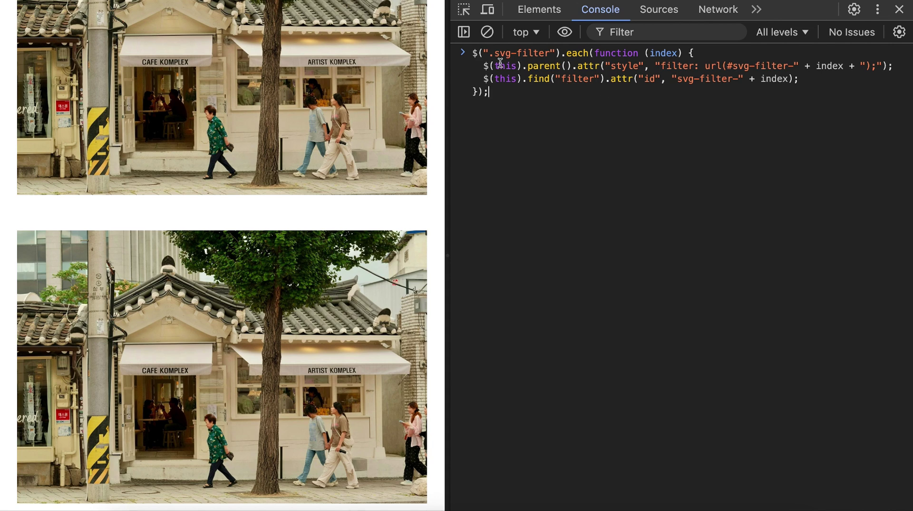
drag(495, 54, 551, 53)
click(549, 54)
drag(489, 66, 570, 66)
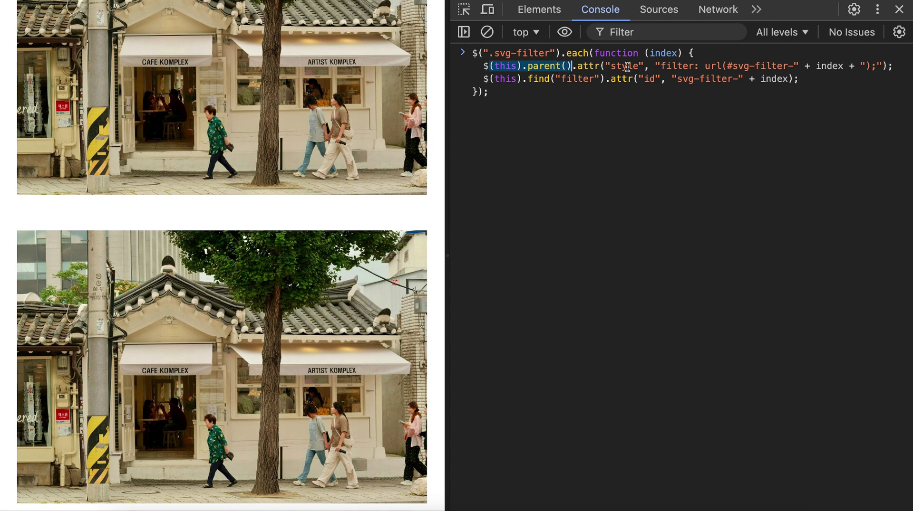
drag(663, 66, 777, 66)
click(747, 65)
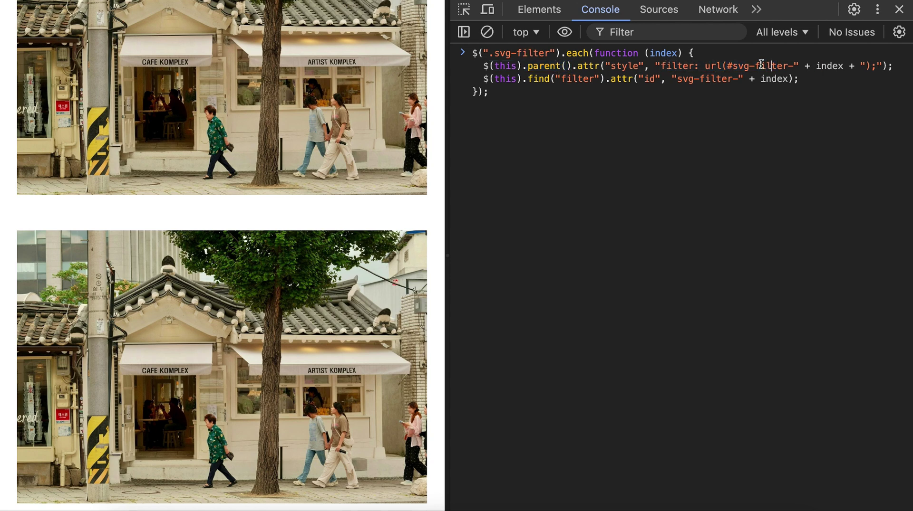
drag(722, 66, 837, 64)
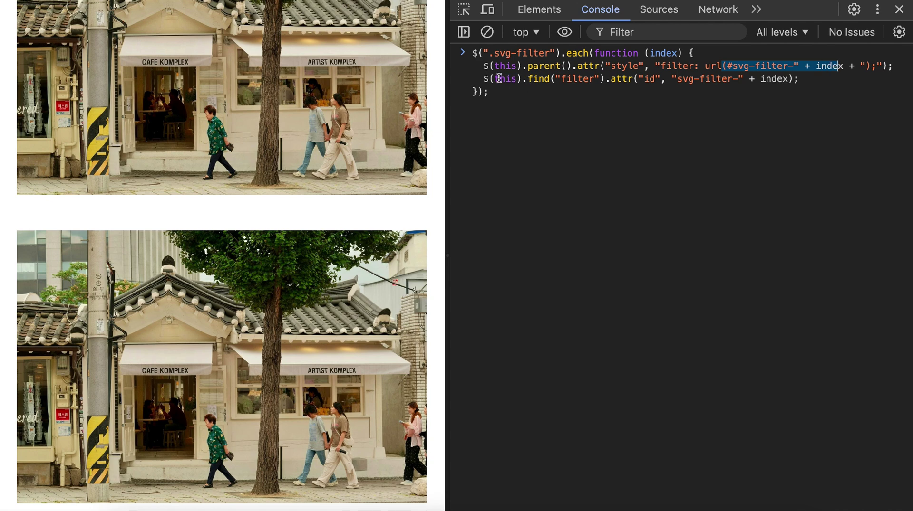
drag(495, 78, 599, 78)
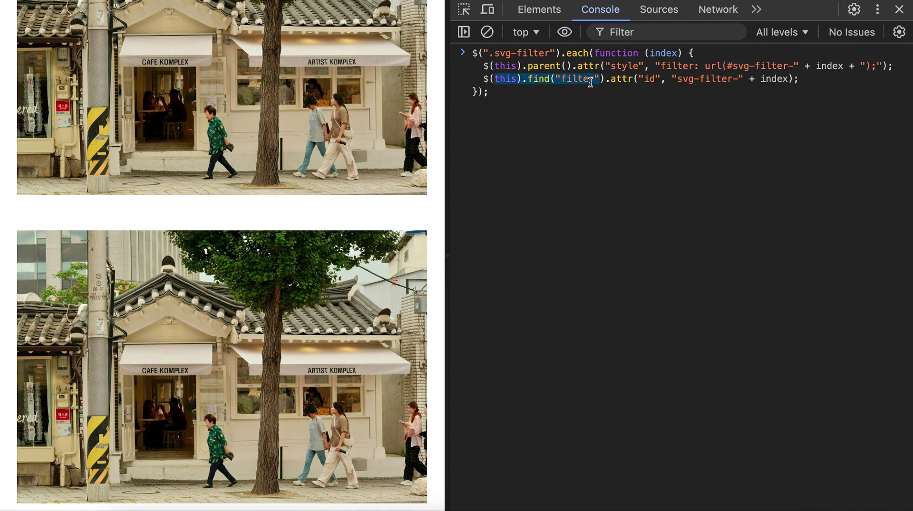
drag(676, 79, 782, 77)
click(689, 86)
key(Return)
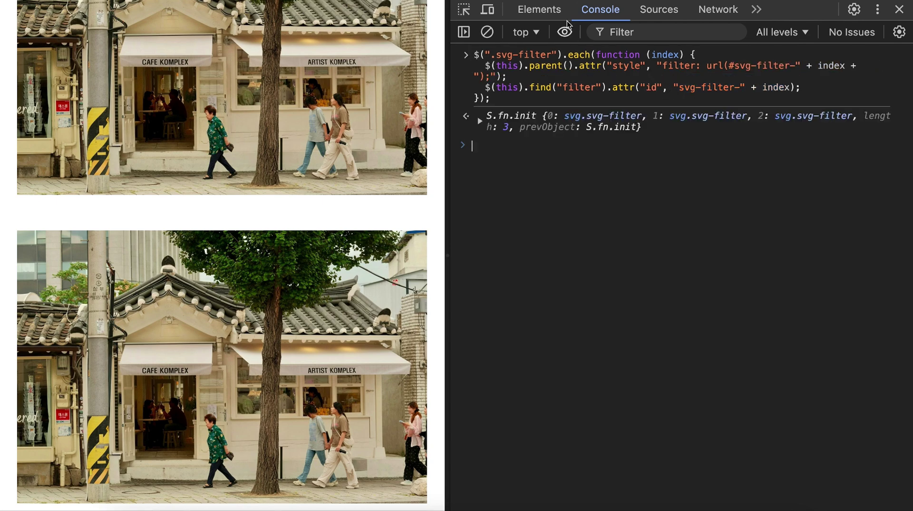
click(542, 11)
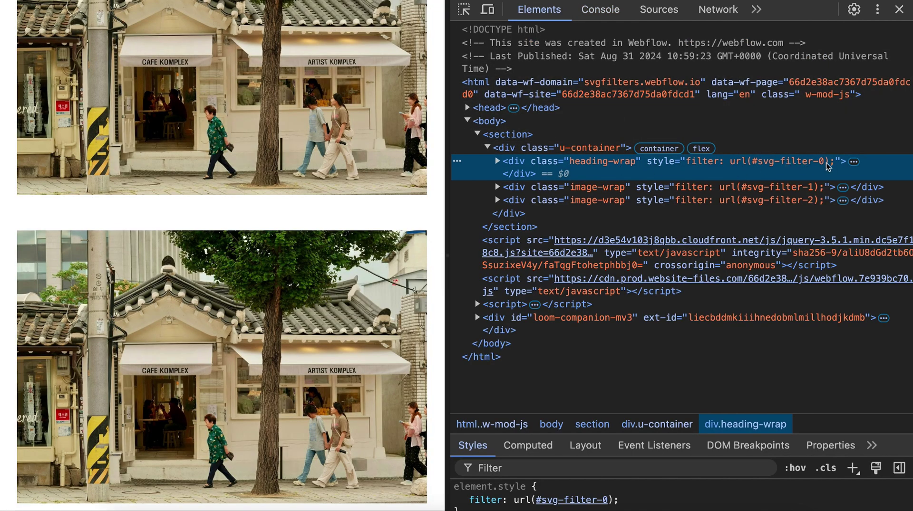
Check the image wrappers use svg-filter-1 and svg-filter-2 and heading-wrap holds filter svg-filter-0.
click(703, 188)
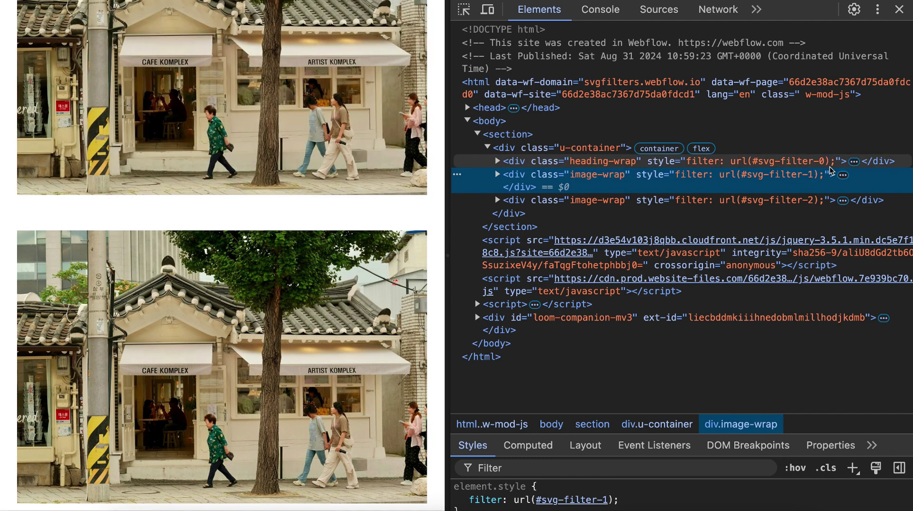
click(764, 202)
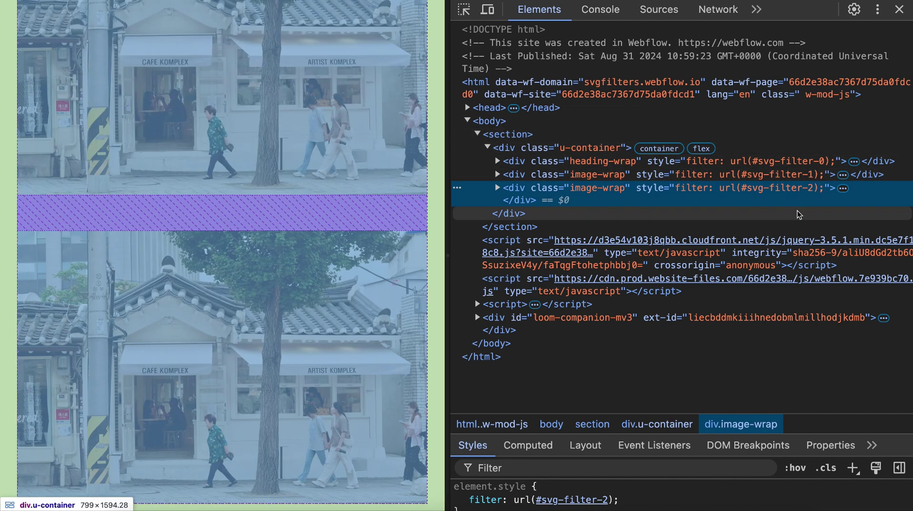
click(728, 162)
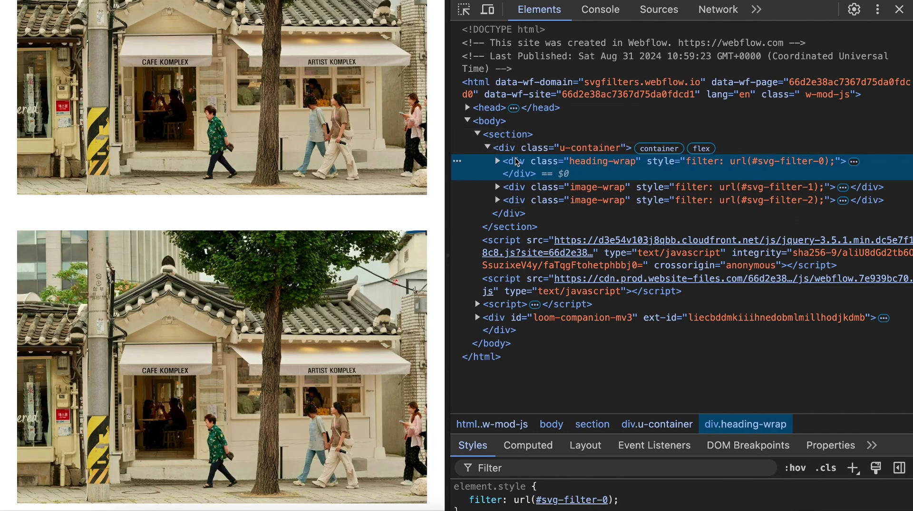
click(498, 161)
click(509, 175)
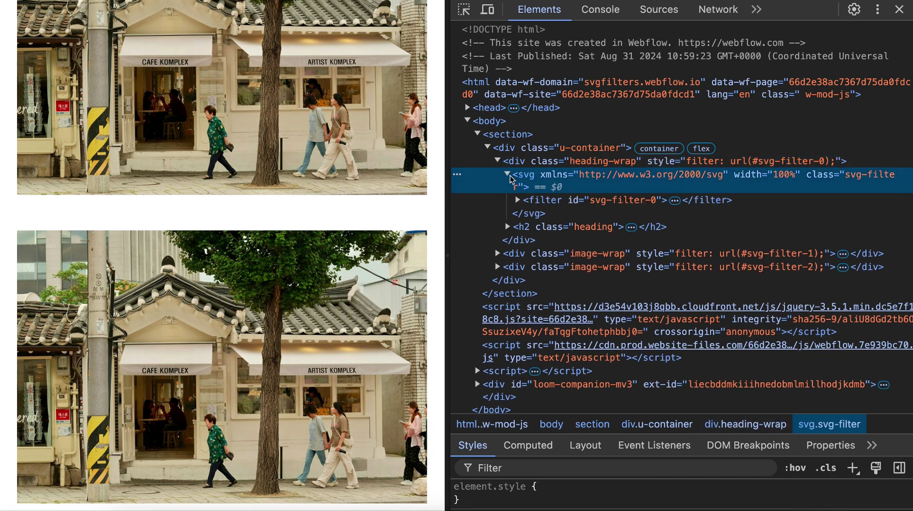
click(578, 197)
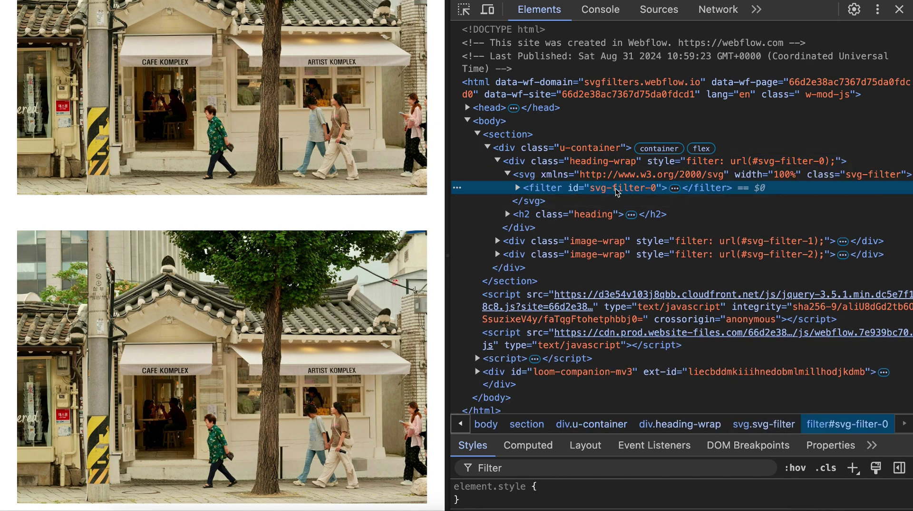
click(653, 161)
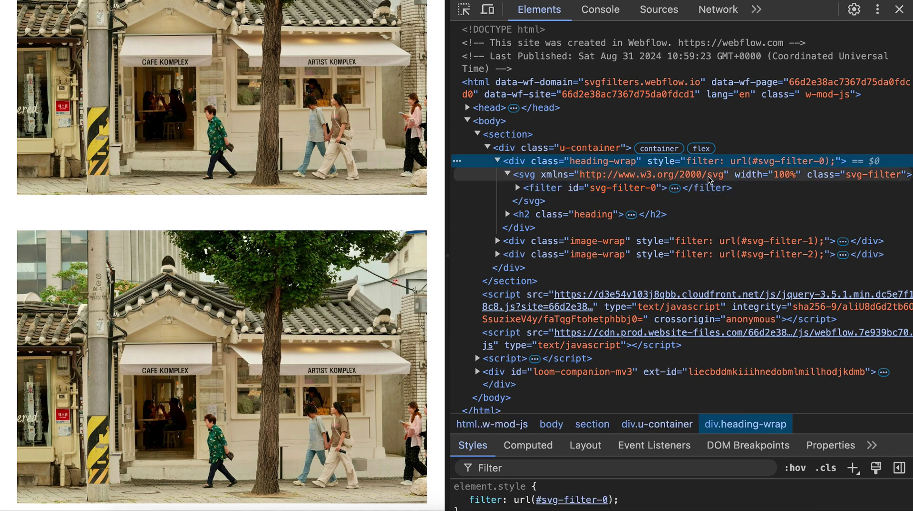
click(648, 191)
click(646, 162)
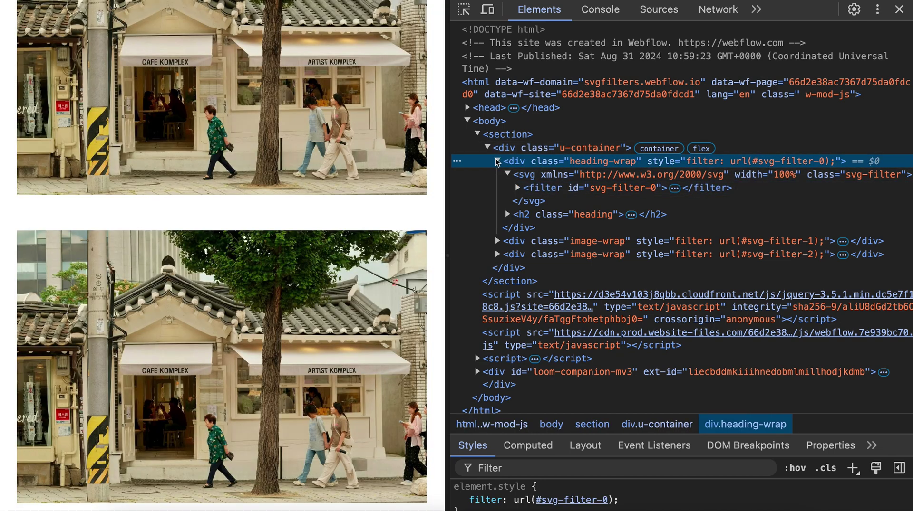
Set the first image's svg-filter-1 displacement map scale to 50 to distort the photo.
click(498, 161)
click(552, 187)
click(498, 175)
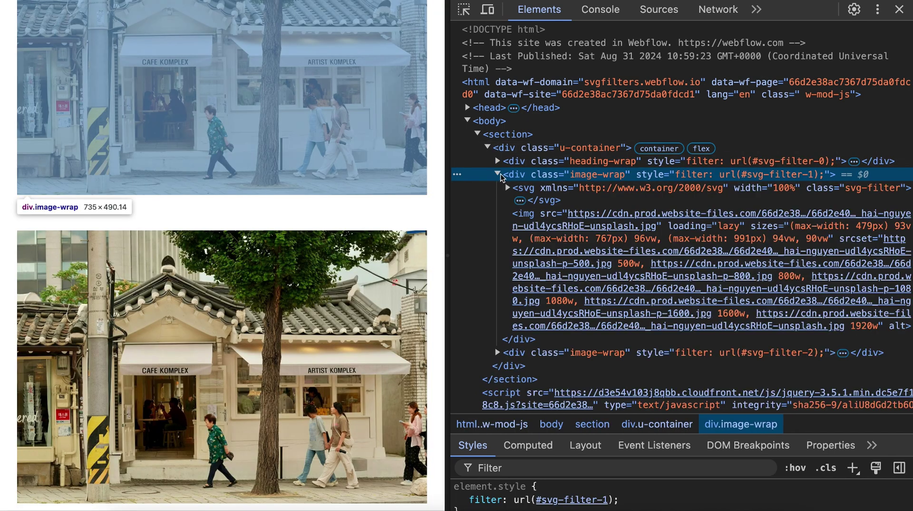
click(507, 189)
click(536, 215)
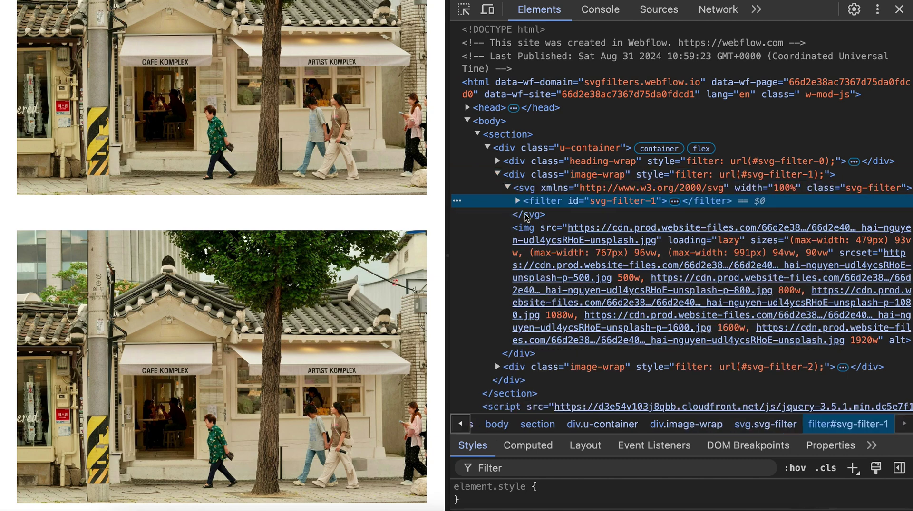
click(519, 201)
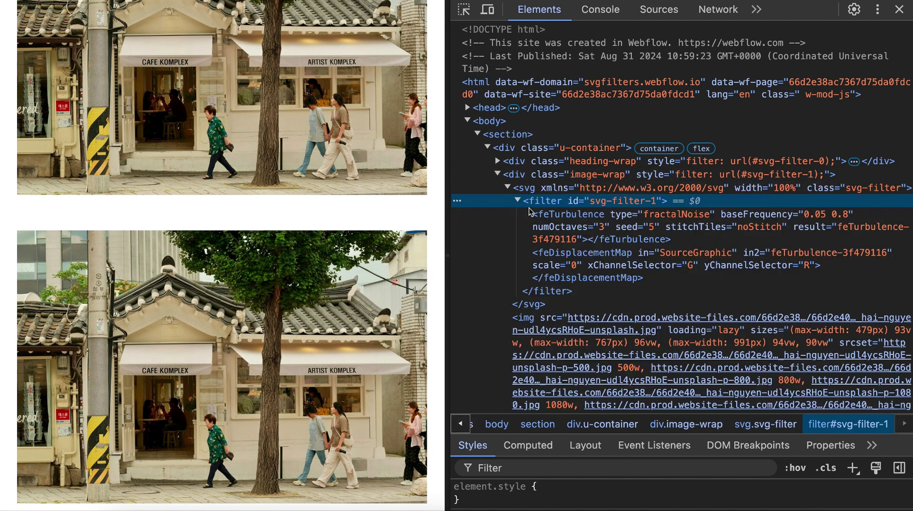
double_click(575, 266)
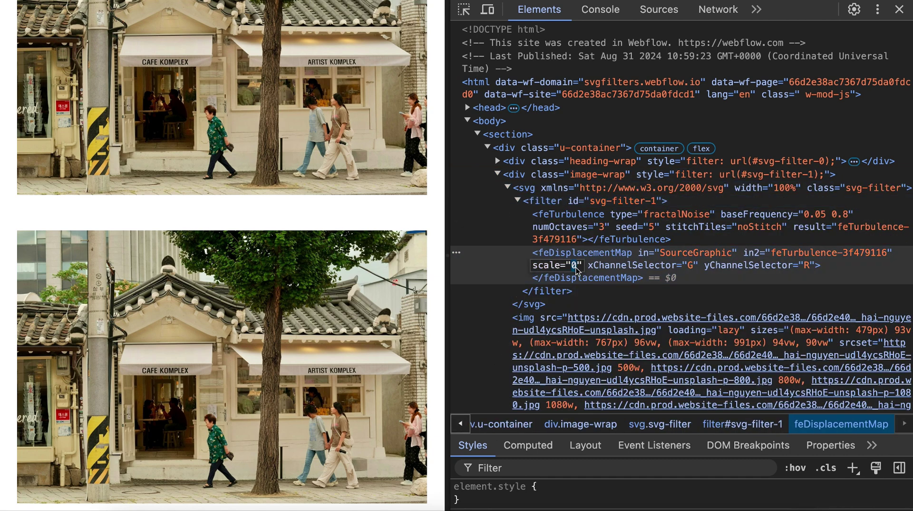
text(50)
key(Return)
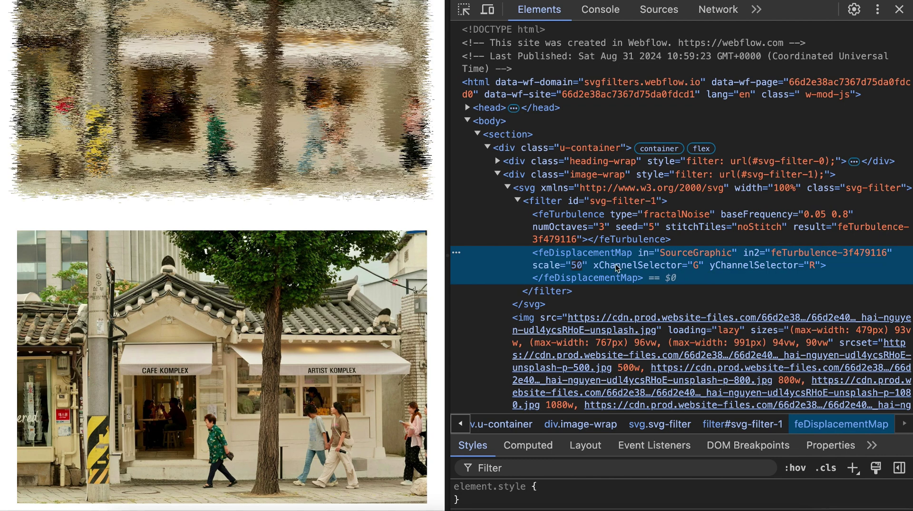
Collapse the first image wrapper and select its displacement map on the reloaded page.
click(508, 187)
click(546, 176)
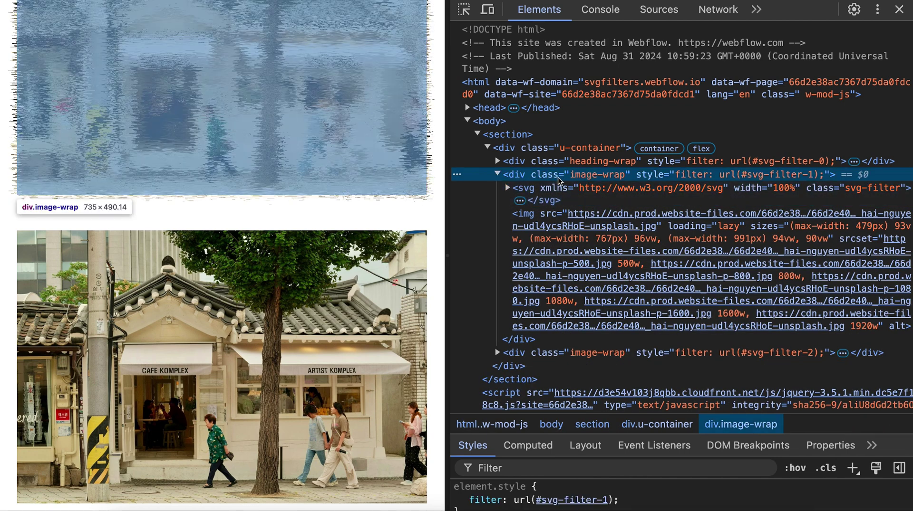
click(497, 174)
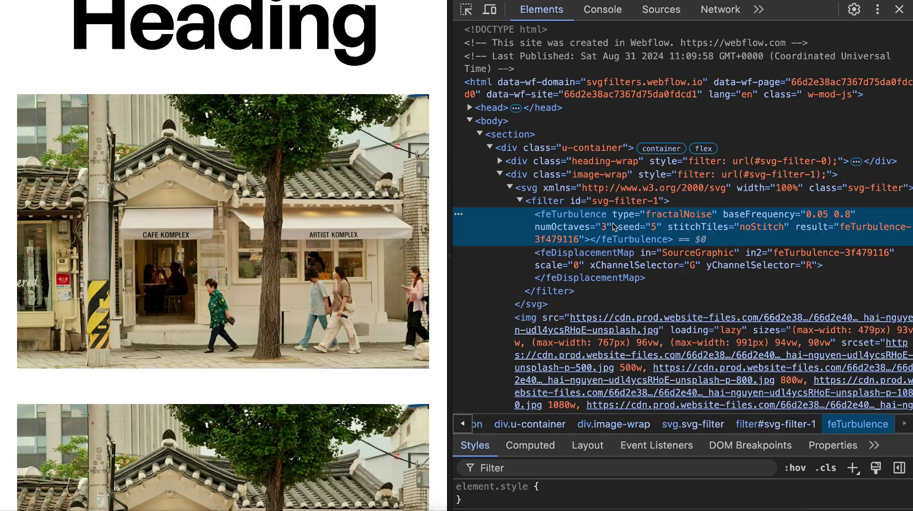
click(548, 269)
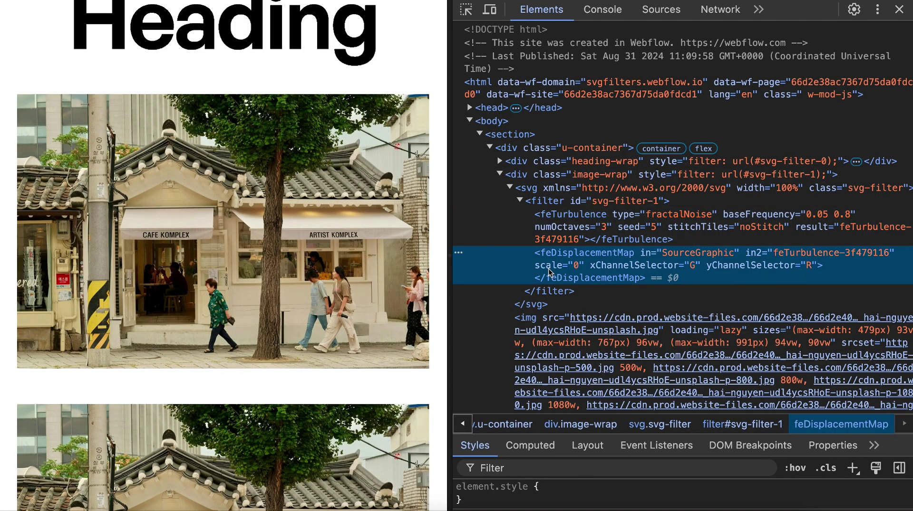
Set the displacement map scale on svg-filter-1 to 100.
double_click(548, 270)
double_click(575, 266)
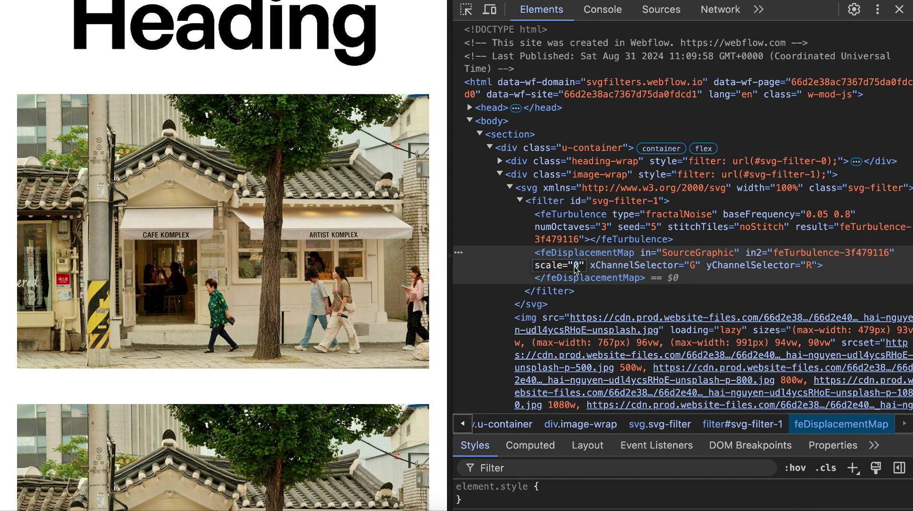
text(100)
key(Return)
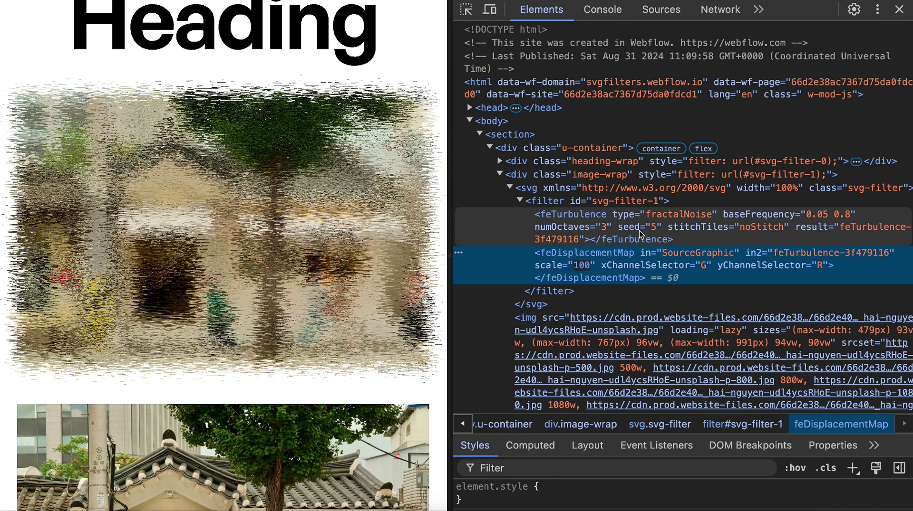
Change the turbulence seed to 1 and numOctaves from 3 to 8.
click(654, 230)
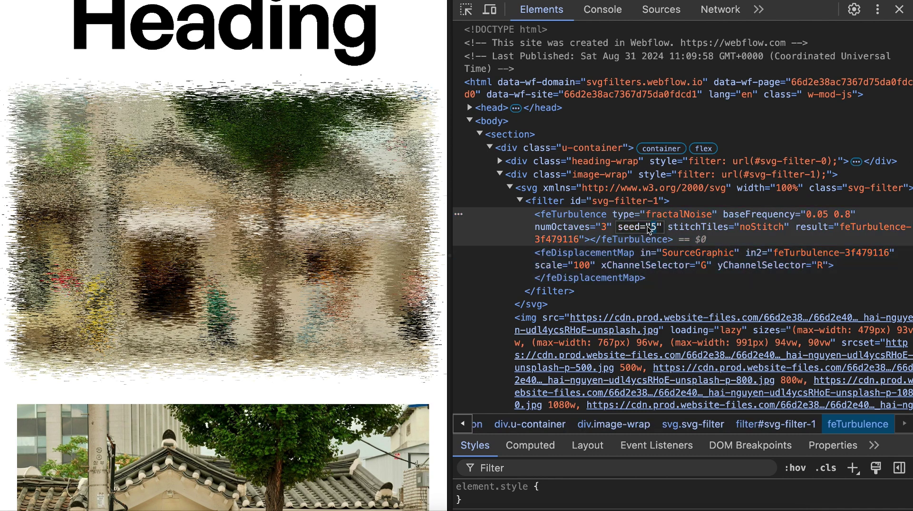
text(1)
key(Return)
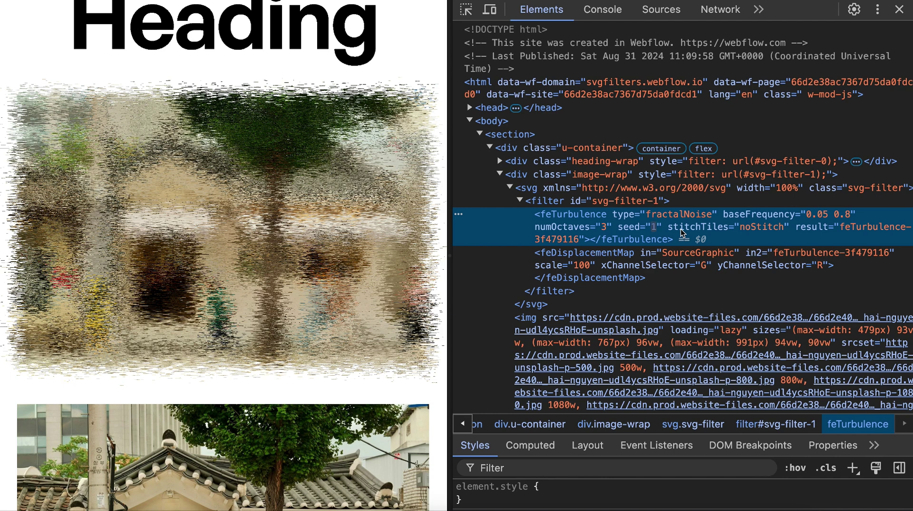
double_click(605, 232)
key(BackSpace)
text(8)
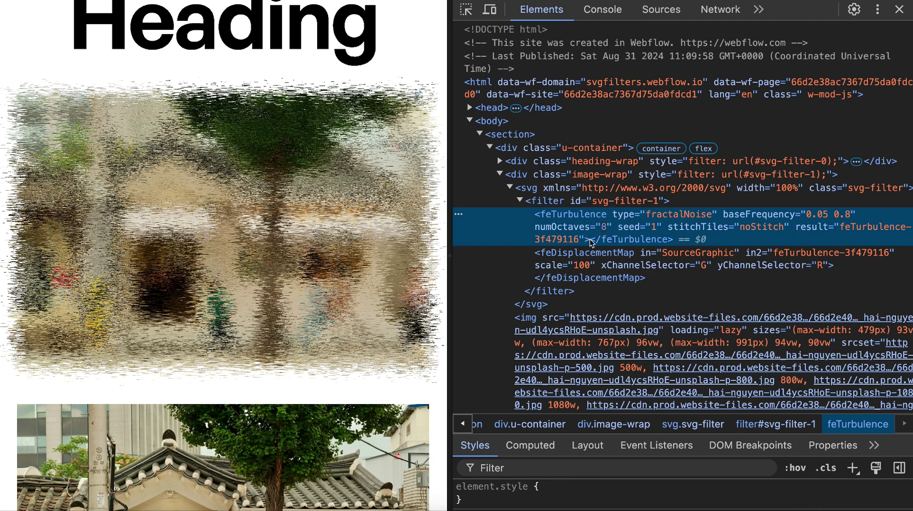
double_click(565, 230)
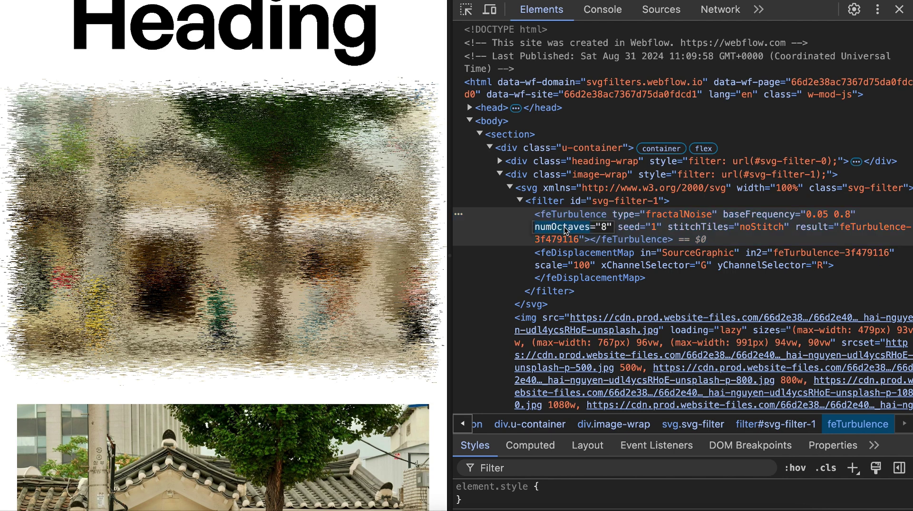
key(Return)
Review the image-wrap GSAP hover timeline script, noting its paused option and [scale] selectors.
click(602, 10)
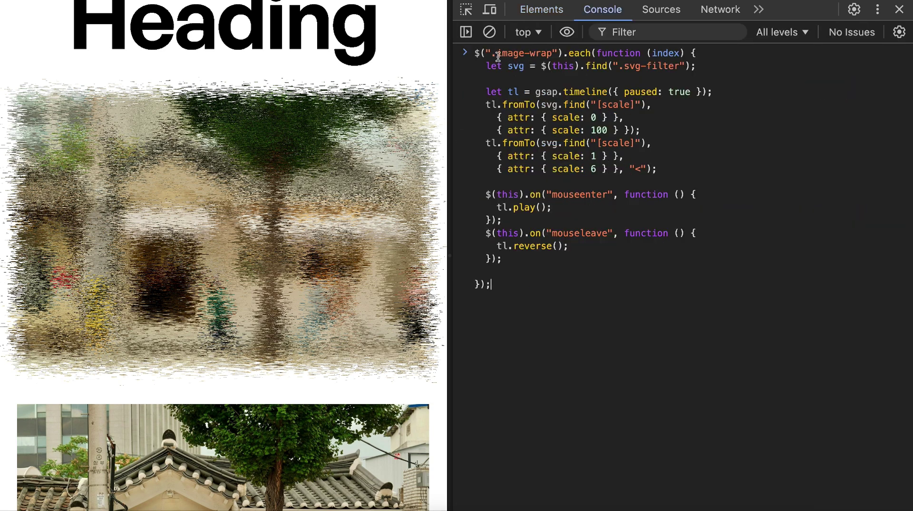
drag(492, 54, 562, 54)
scroll(244, 244, down, 1)
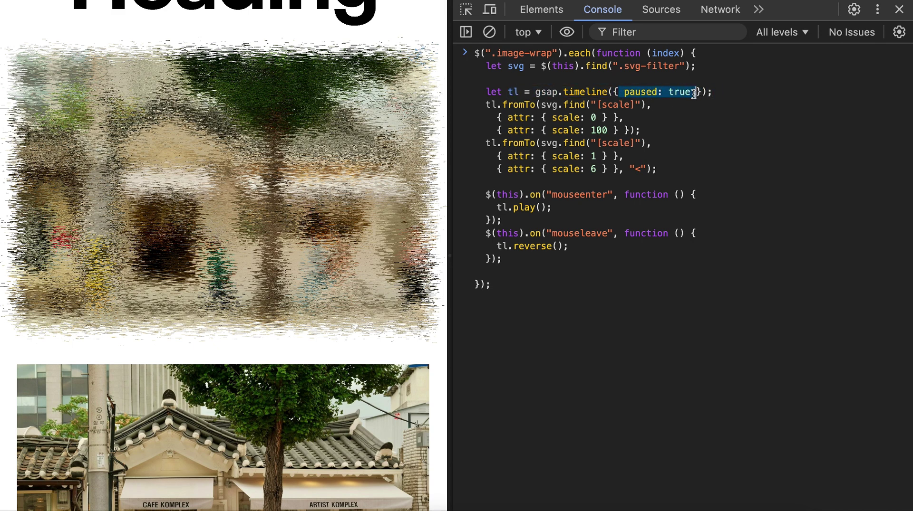
click(703, 115)
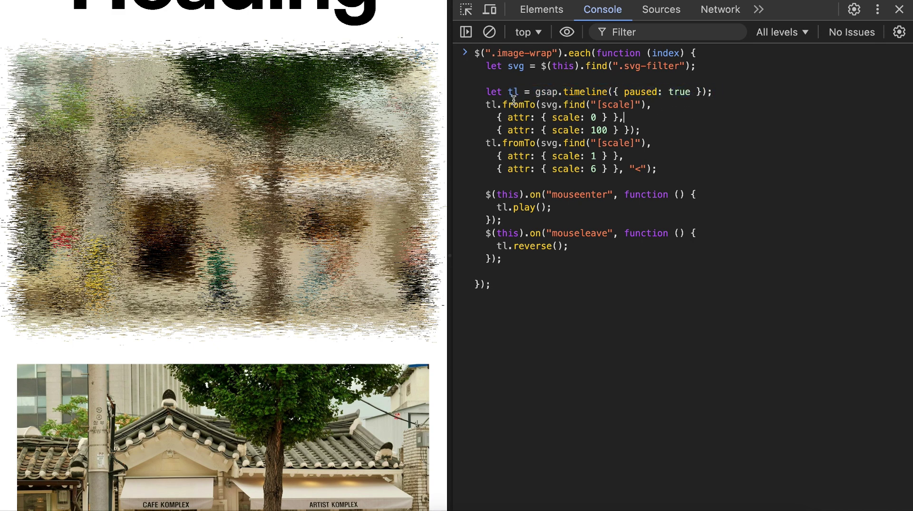
double_click(551, 105)
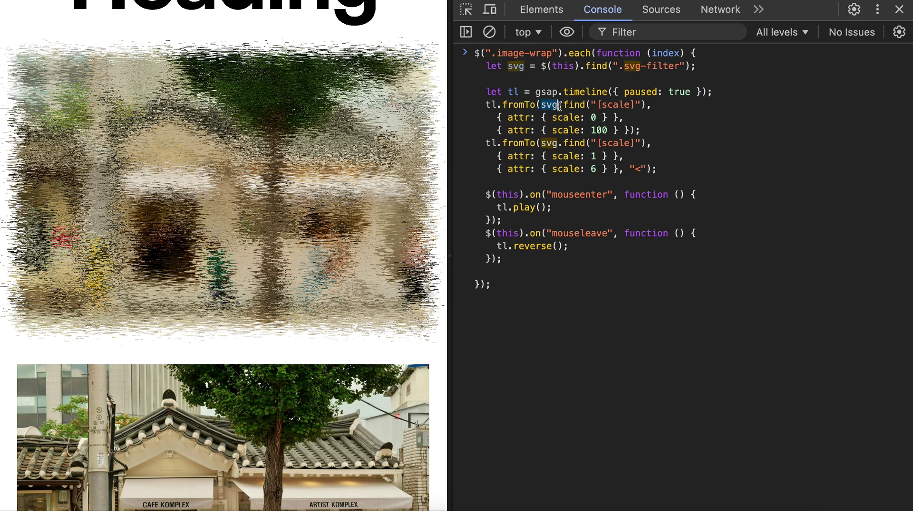
click(603, 105)
drag(601, 105, 630, 105)
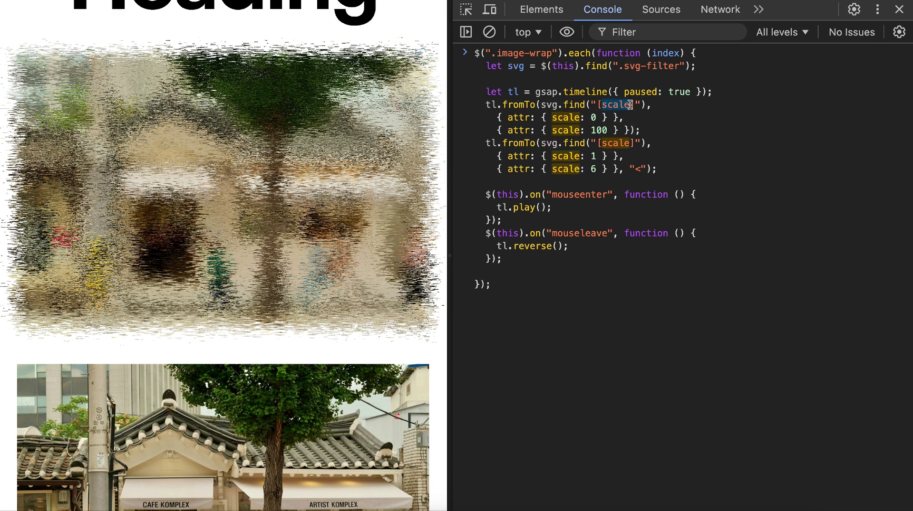
double_click(566, 117)
Rename scale to seed in the second tween's keyframes.
text(seed)
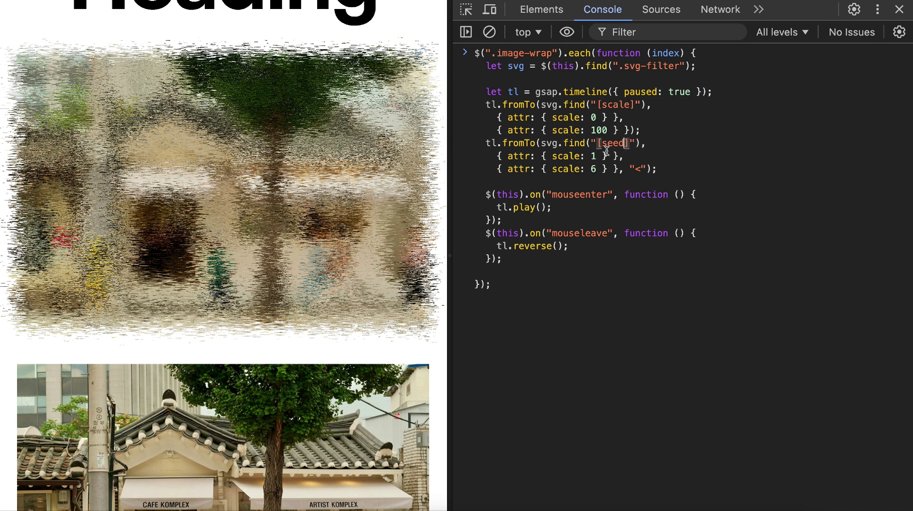
double_click(565, 156)
text(seed)
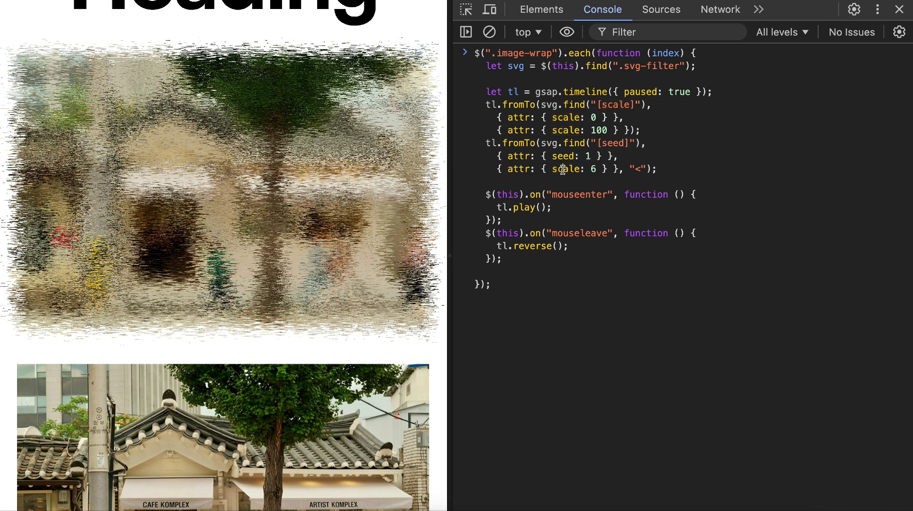
double_click(566, 169)
text(seed)
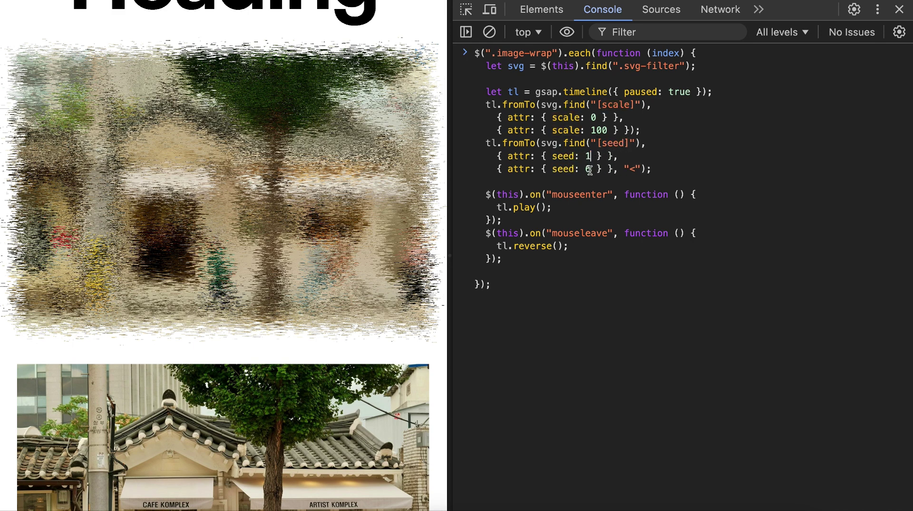
Duplicate the seed fromTo block, then select the seed tween blocks for deletion.
drag(668, 168, 440, 140)
key(ctrl+c)
click(665, 171)
key(Return)
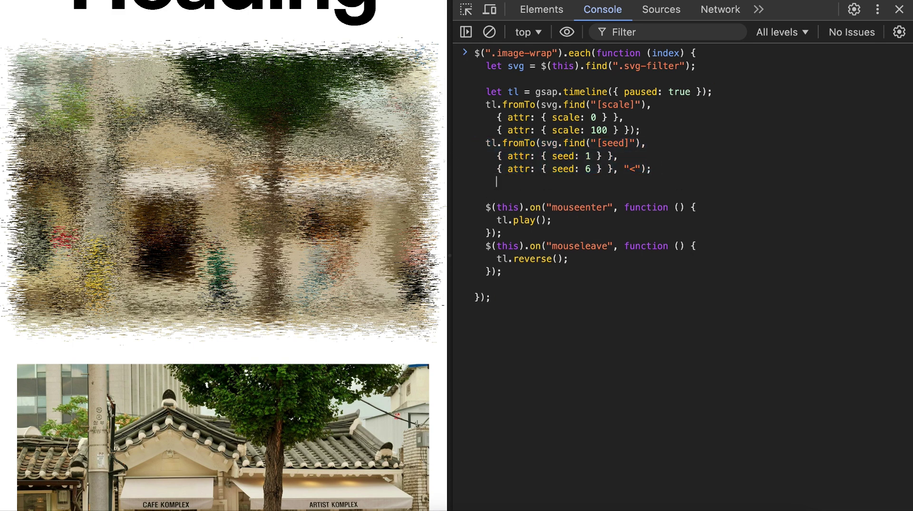
key(BackSpace)
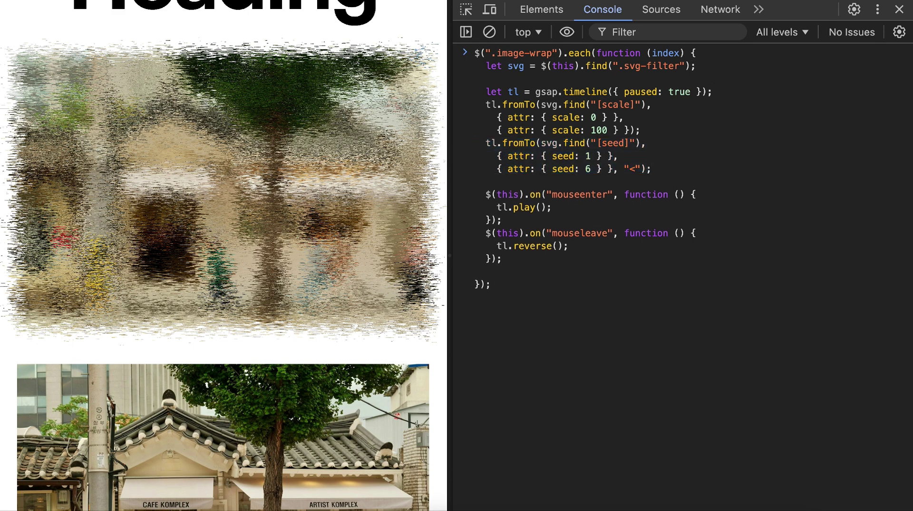
key(Return)
key(ctrl+v)
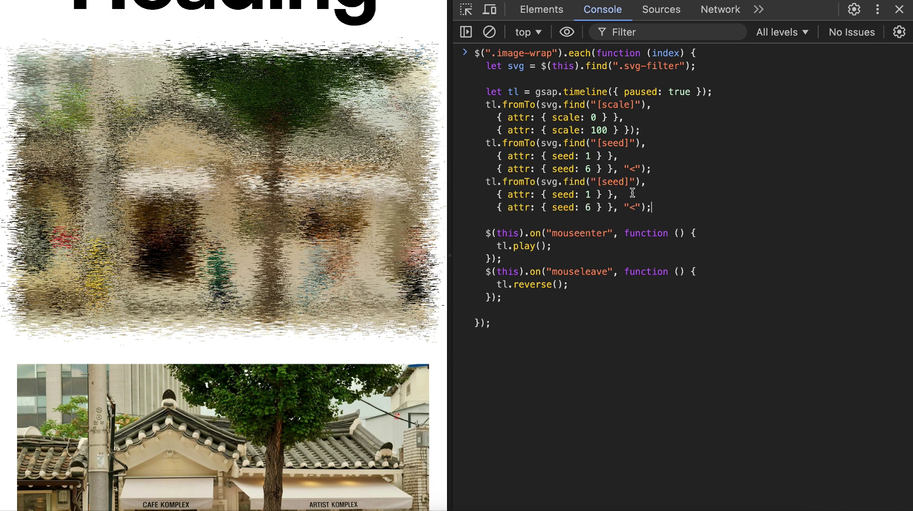
double_click(606, 181)
click(568, 194)
double_click(588, 208)
drag(670, 206, 479, 145)
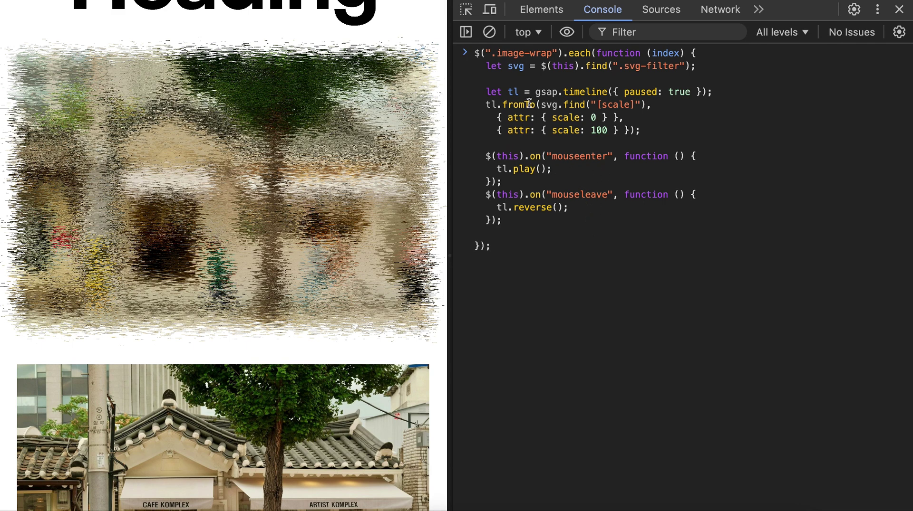
Review the $(this) hover target and mouseleave reverse handler, then run the image hover script.
drag(489, 156, 517, 156)
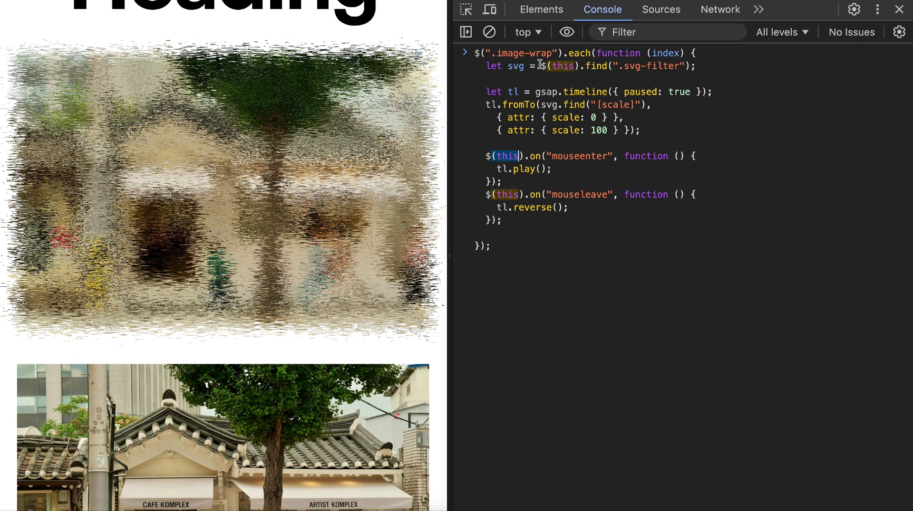
click(517, 54)
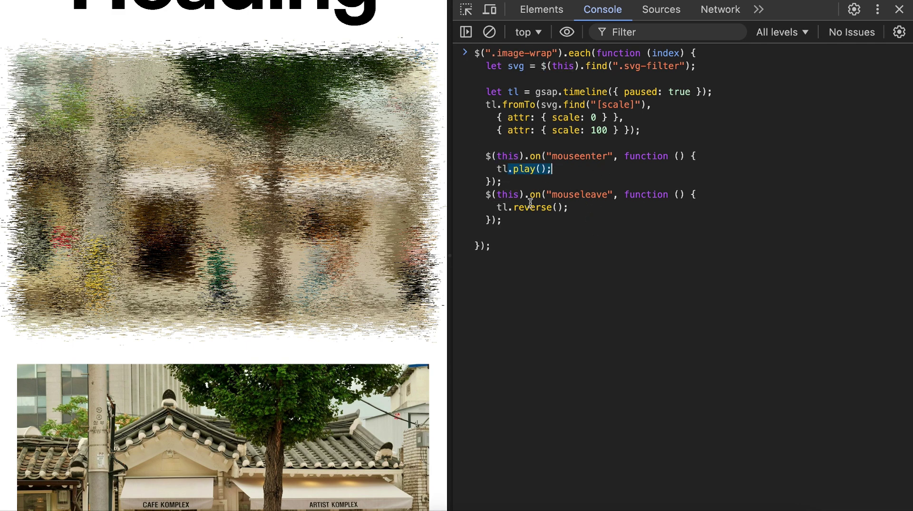
drag(498, 195, 575, 207)
click(536, 237)
click(514, 253)
key(Return)
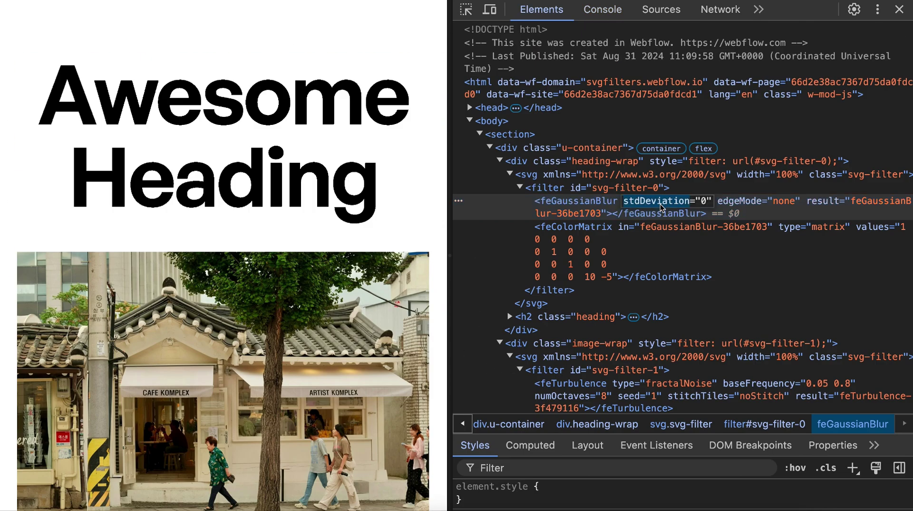
Preview the heading blur by setting its stdDeviation to 100 in Elements.
click(704, 202)
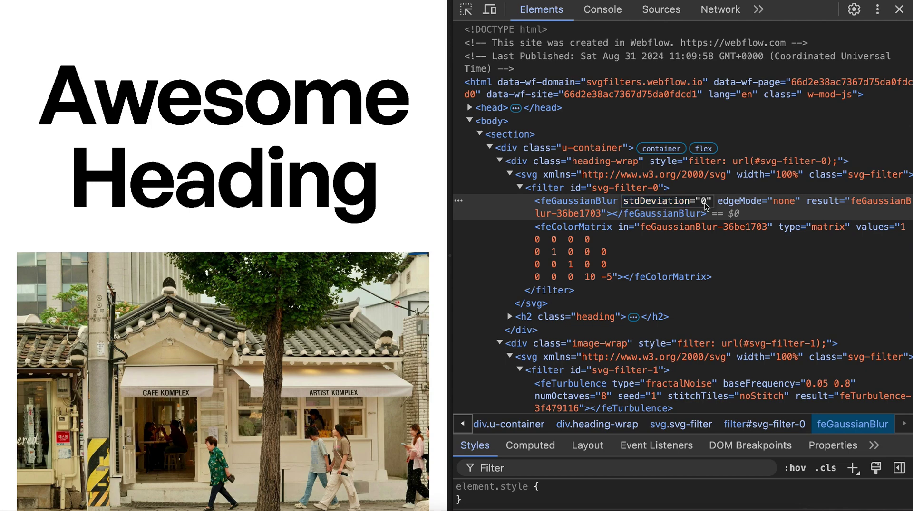
text(10)
key(Return)
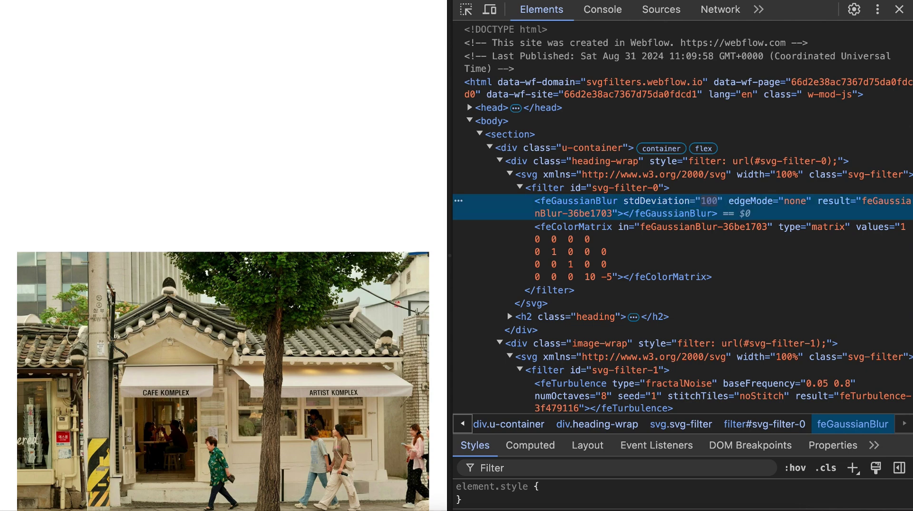
Reset the heading blur stdDeviation to 0 so the heading is sharp again.
double_click(708, 202)
text(0)
key(Return)
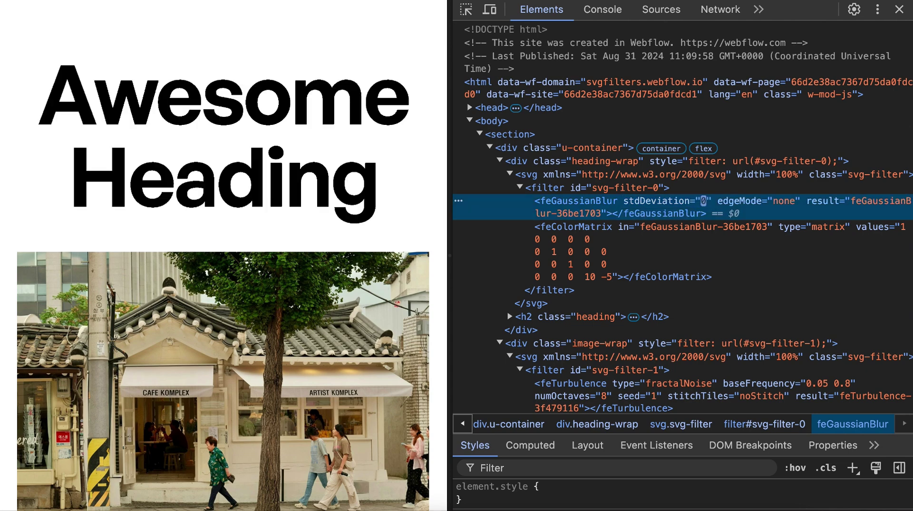
double_click(656, 202)
key(ctrl+c)
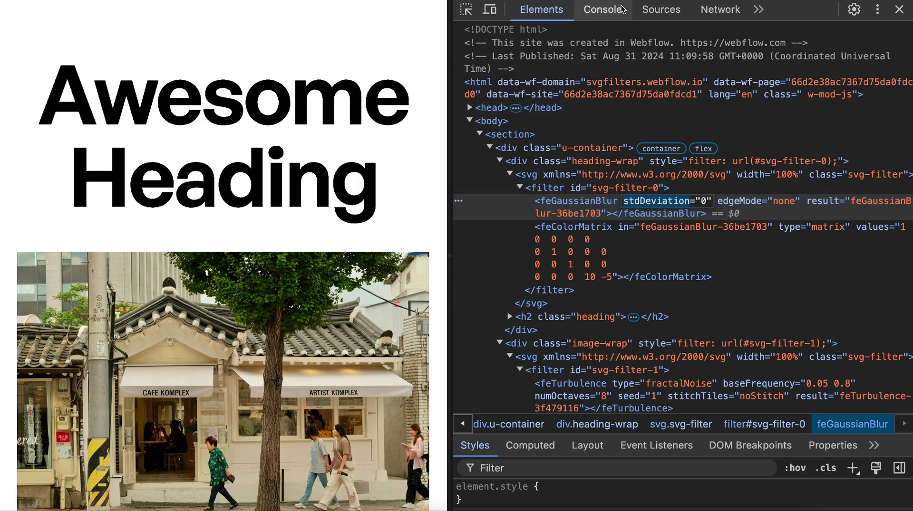
click(603, 10)
Review the heading-wrap script's selector, timeline block, duration of 1 and power1.out ease.
drag(501, 53, 693, 66)
click(646, 136)
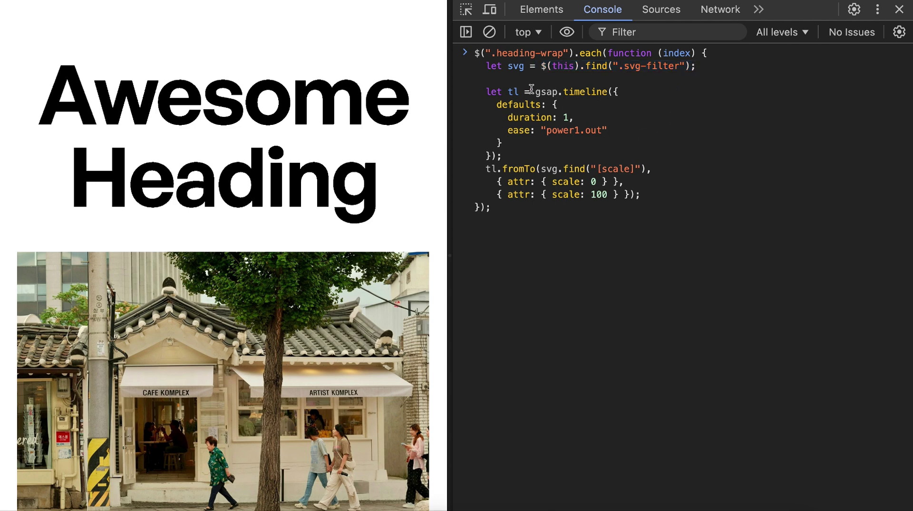
drag(529, 91, 546, 151)
click(546, 151)
drag(517, 118, 583, 118)
drag(507, 131, 609, 136)
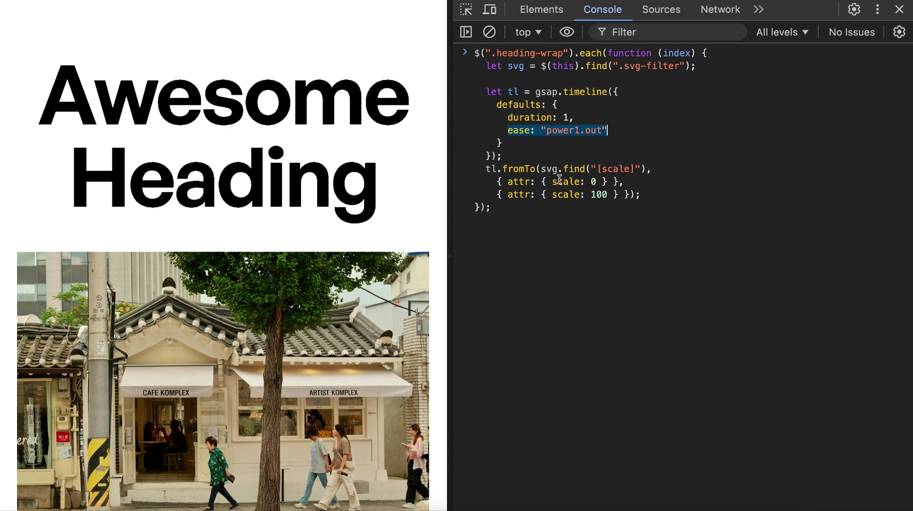
Replace scale with stdDeviation in the fromTo attribute selector and start/end values.
double_click(543, 171)
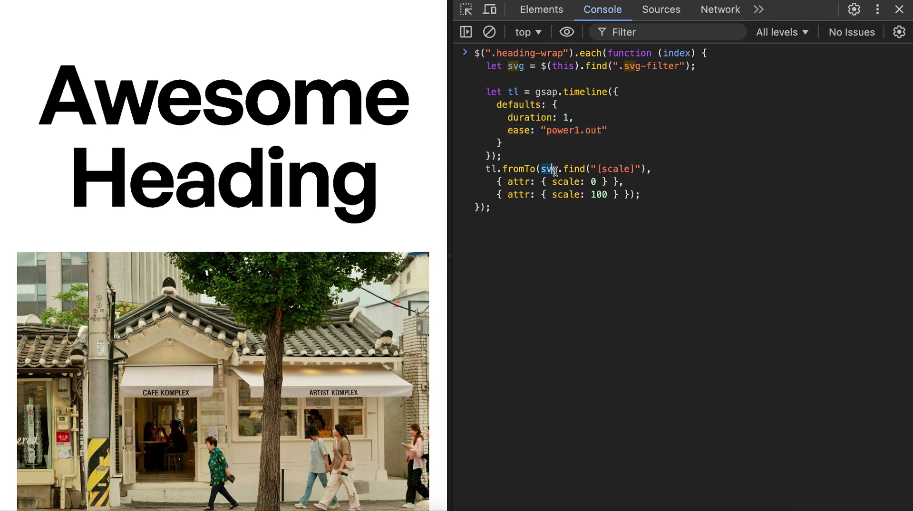
double_click(615, 168)
key(ctrl+v)
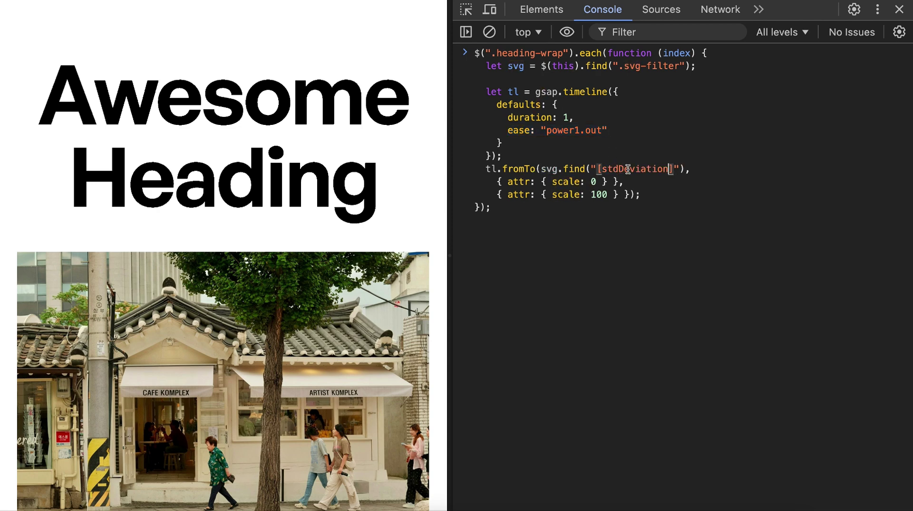
double_click(566, 182)
key(ctrl+v)
double_click(573, 194)
key(ctrl+v)
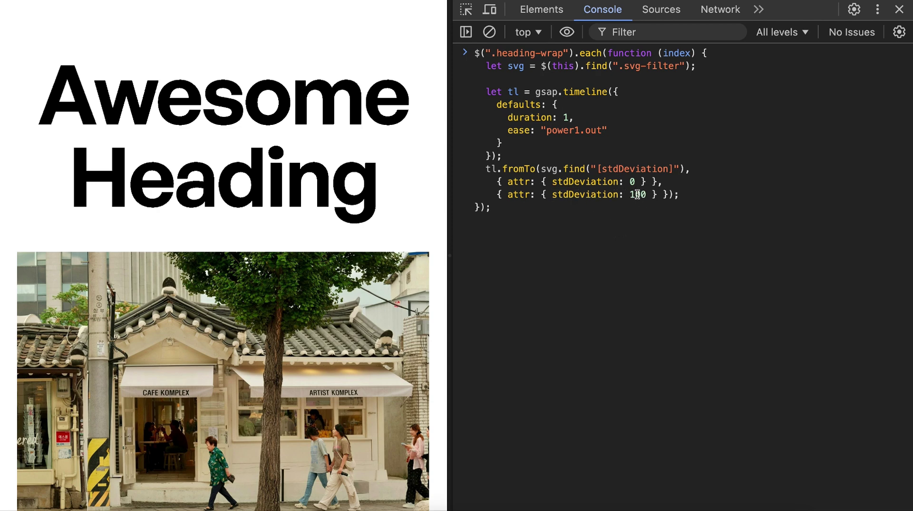
Animate the heading blur from stdDeviation 100 to 0 and run the script.
text(10)
click(641, 195)
key(BackSpace)
key(BackSpace)
click(499, 209)
key(ctrl+a)
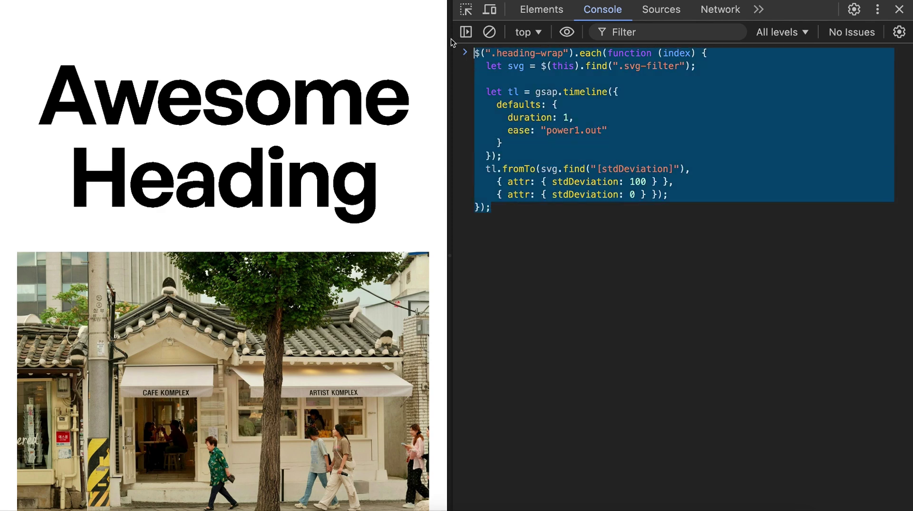
click(510, 211)
key(Return)
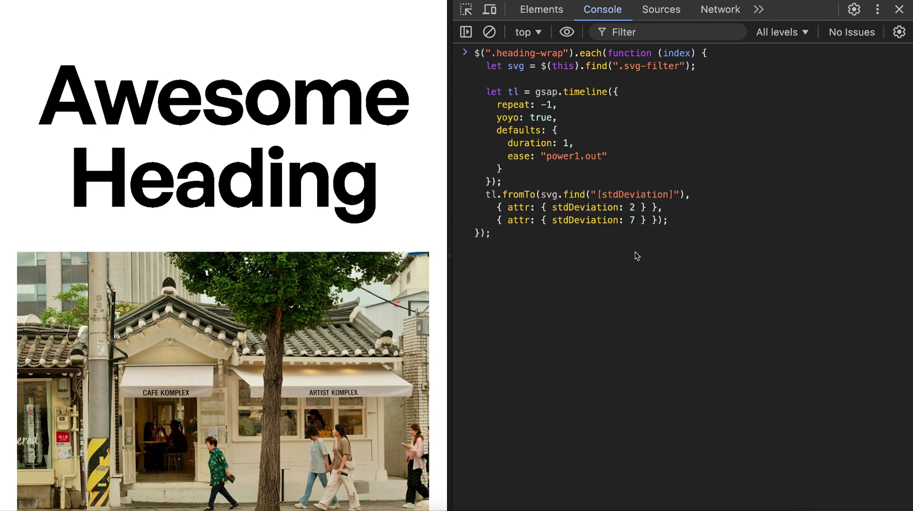
Loop the heading blur endlessly between stdDeviation 2 and 7 with repeat -1 and yoyo true.
drag(567, 107, 496, 105)
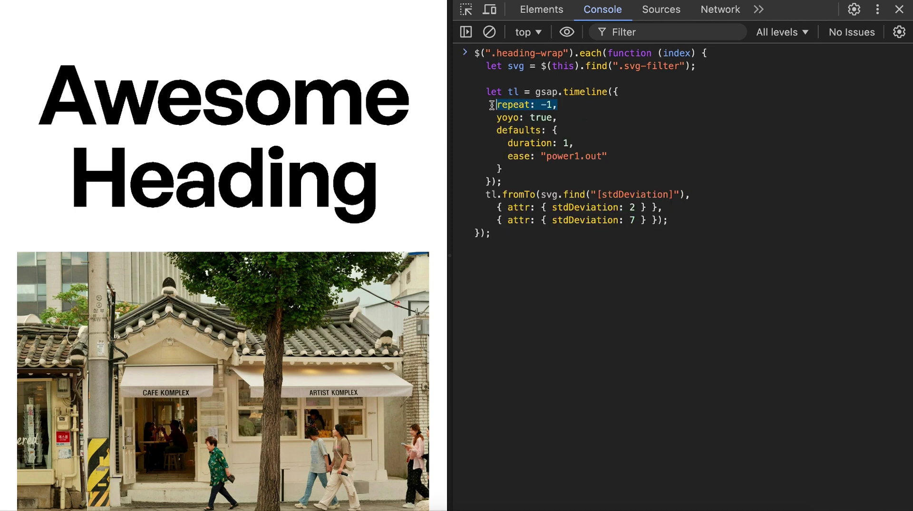
drag(567, 119, 491, 118)
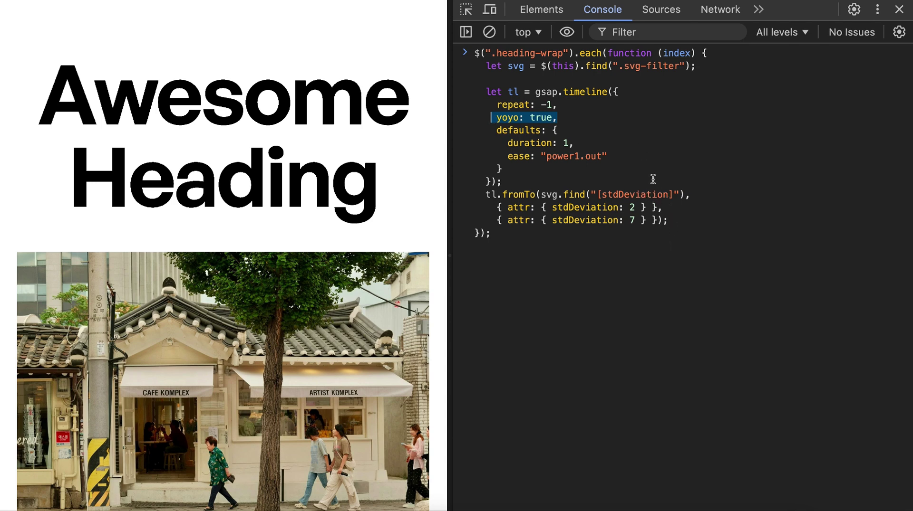
click(689, 205)
drag(637, 207, 624, 220)
click(543, 241)
key(Return)
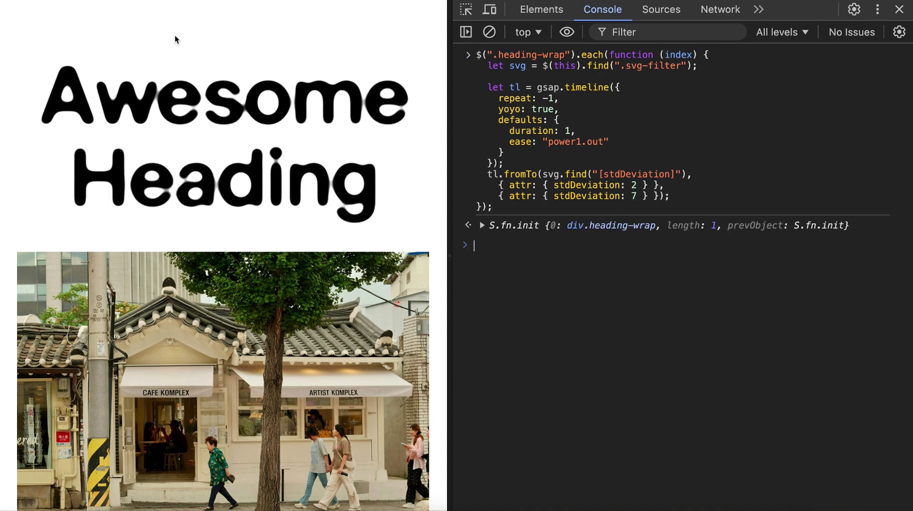
Switch to the Scroll Into View page in the Webflow project and show its element tree.
mouse_move(2, 110)
click(17, 58)
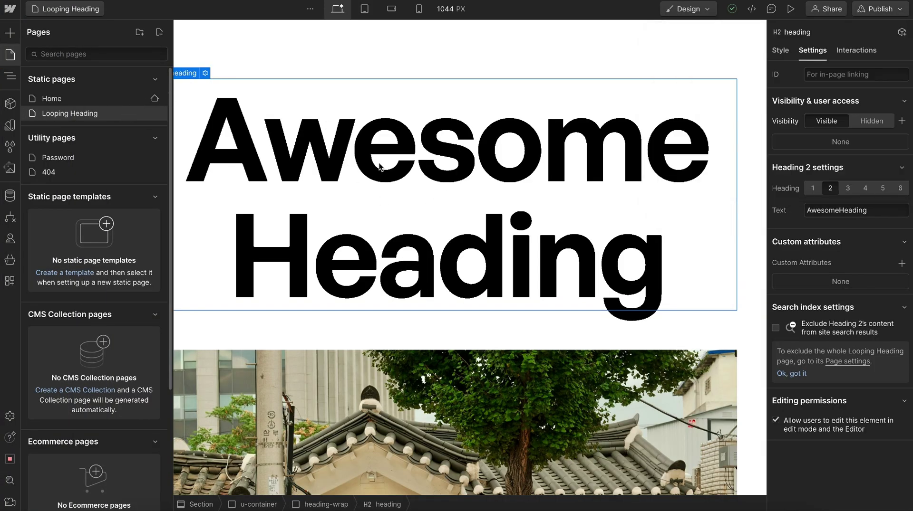
key(z)
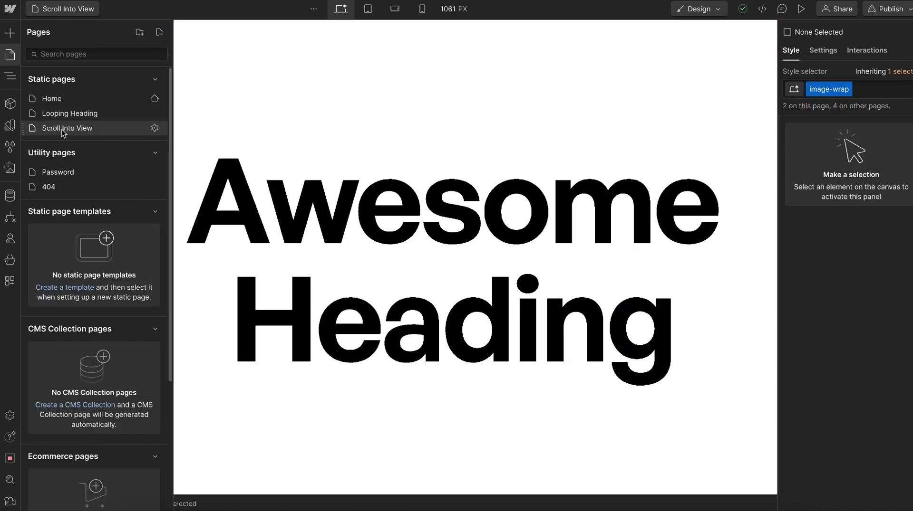
mouse_move(2, 125)
click(44, 114)
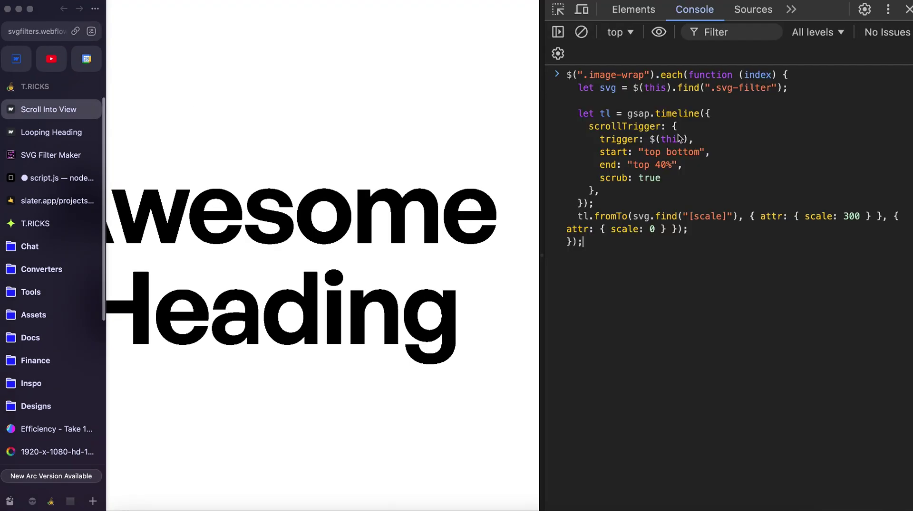
scroll(420, 188, down, 5)
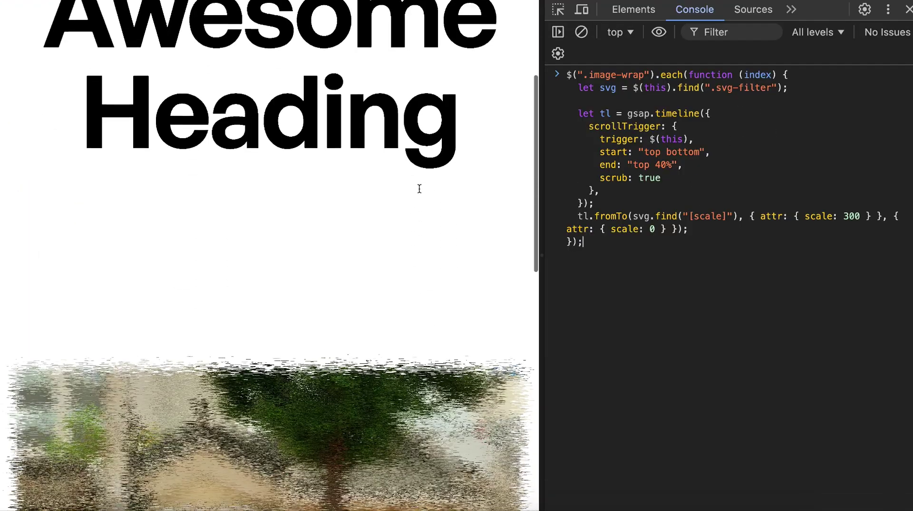
scroll(418, 190, up, 3)
scroll(418, 190, down, 3)
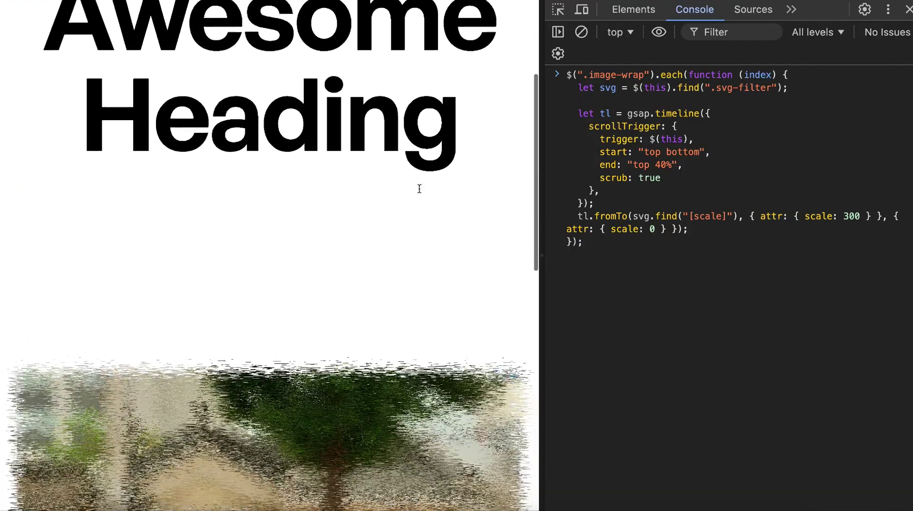
scroll(419, 193, down, 3)
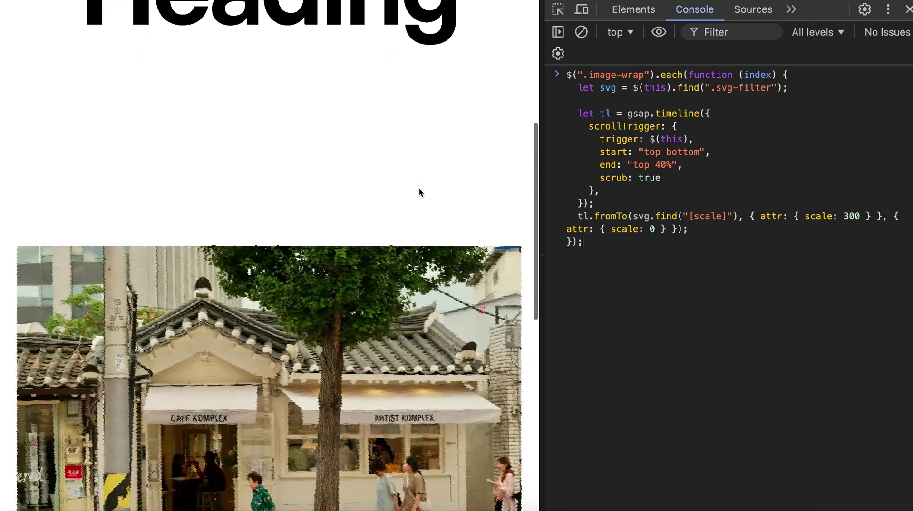
scroll(420, 193, up, 2)
scroll(420, 192, up, 1)
scroll(420, 192, down, 2)
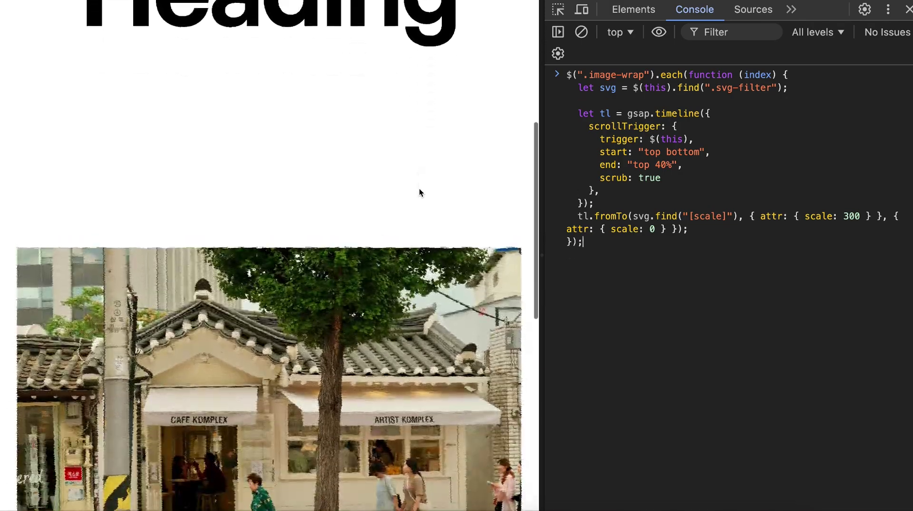